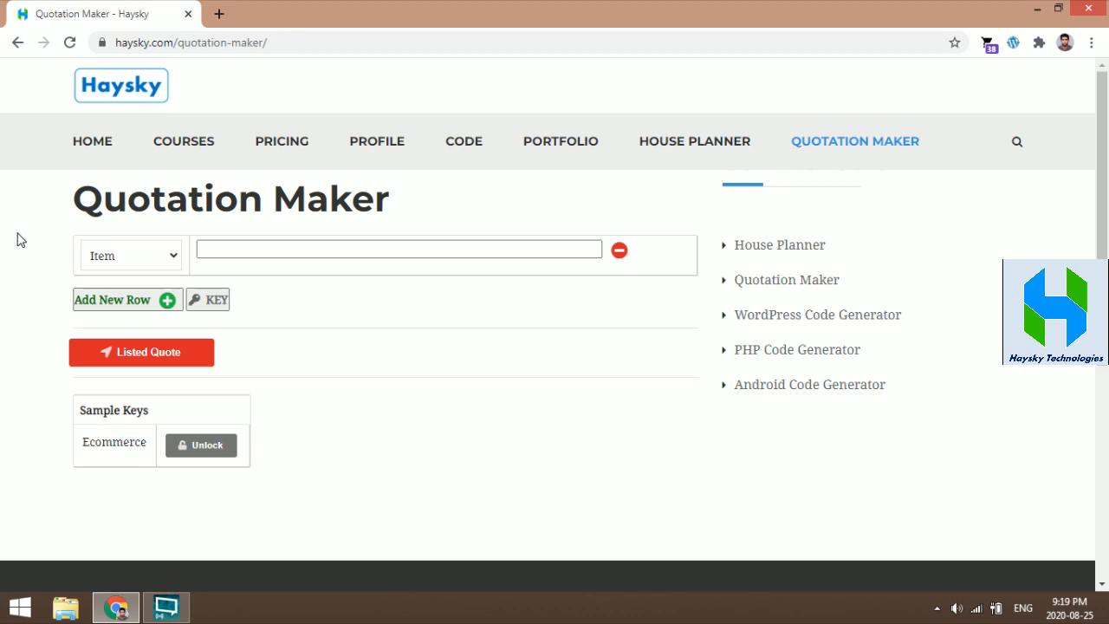
mouse_move(70, 198)
left_mouse_down()
mouse_move(443, 208)
mouse_move(52, 205)
mouse_move(425, 201)
mouse_move(60, 199)
left_mouse_up()
left_click(442, 208)
double_click(52, 204)
left_click(425, 201)
left_click(70, 199)
left_click(419, 188)
left_click(69, 208)
- Unlock the Ecommerce sample key to load its rows, and remove the empty Item row above them
left_click(200, 450)
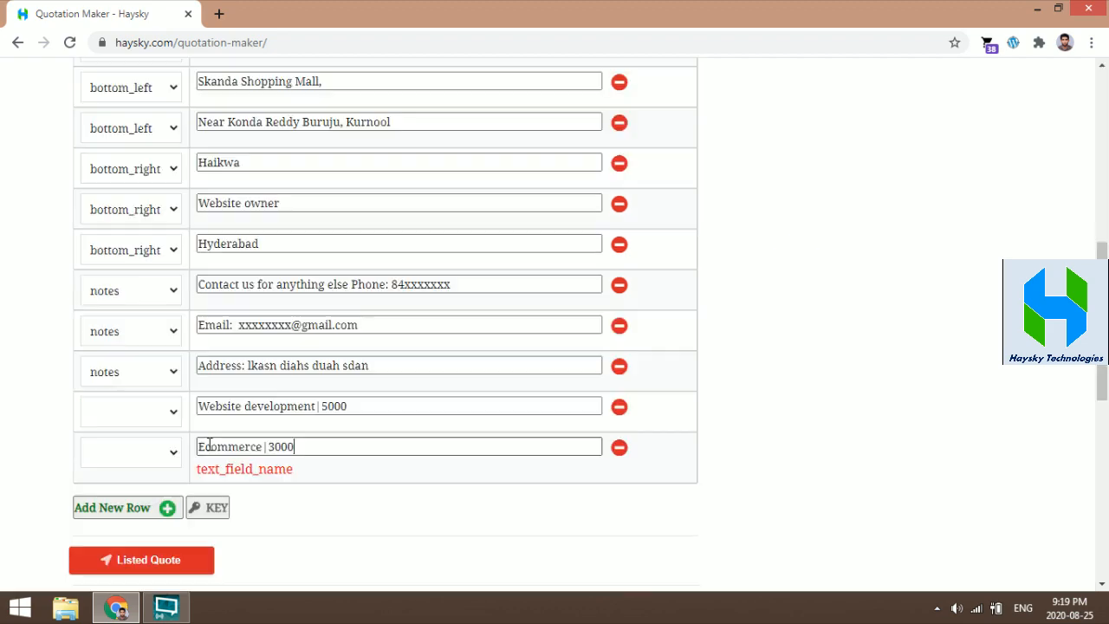
left_click(763, 416)
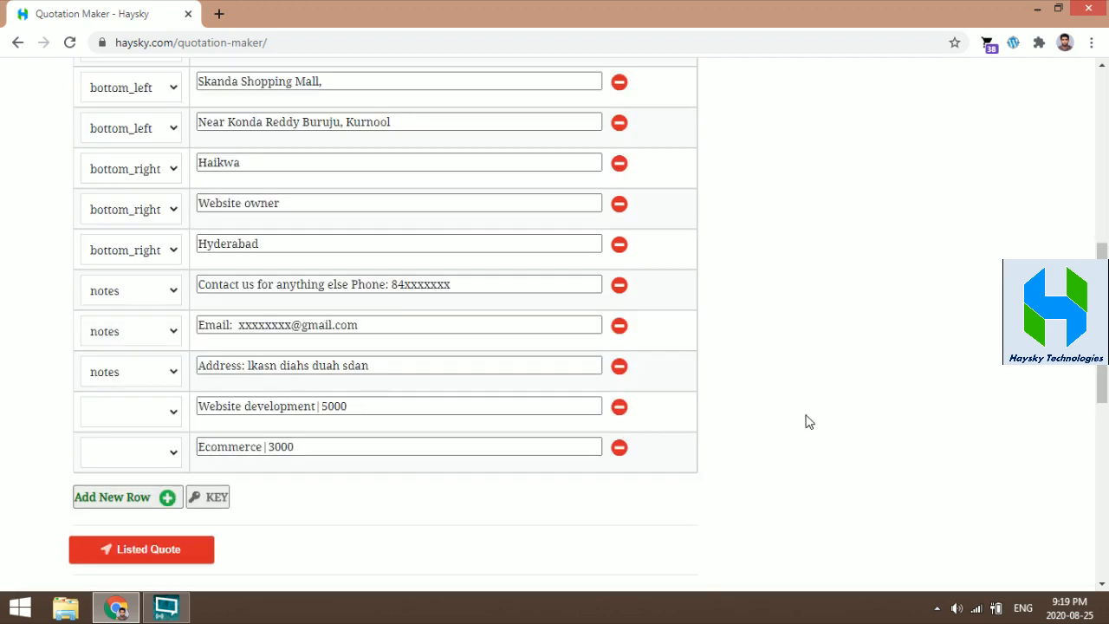
scroll(1101, 312, "up", 4)
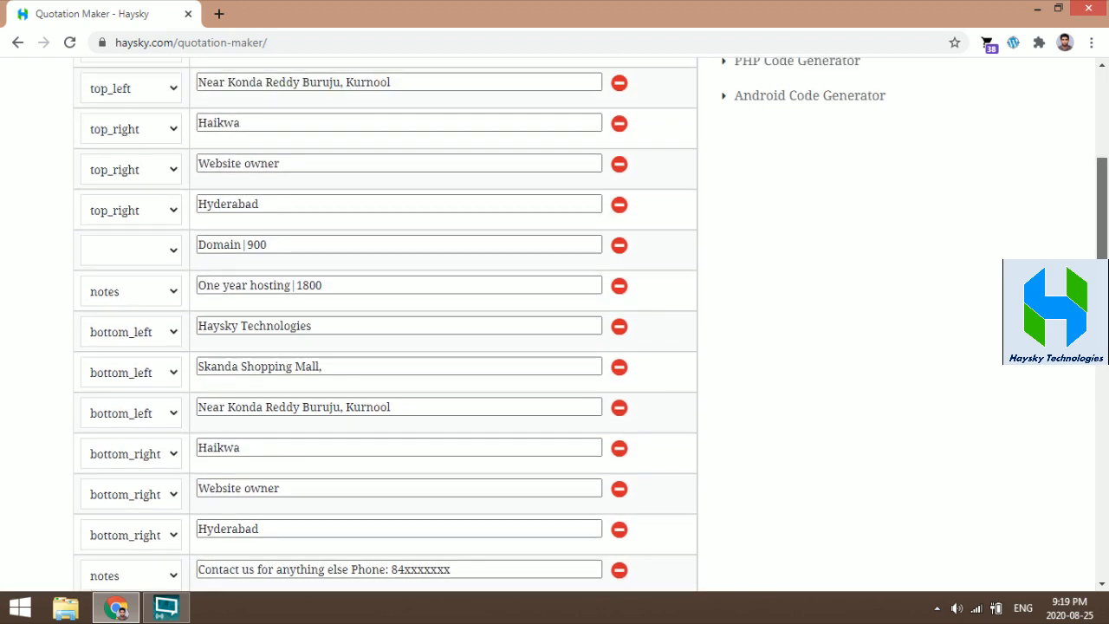
scroll(1100, 312, "up", 2)
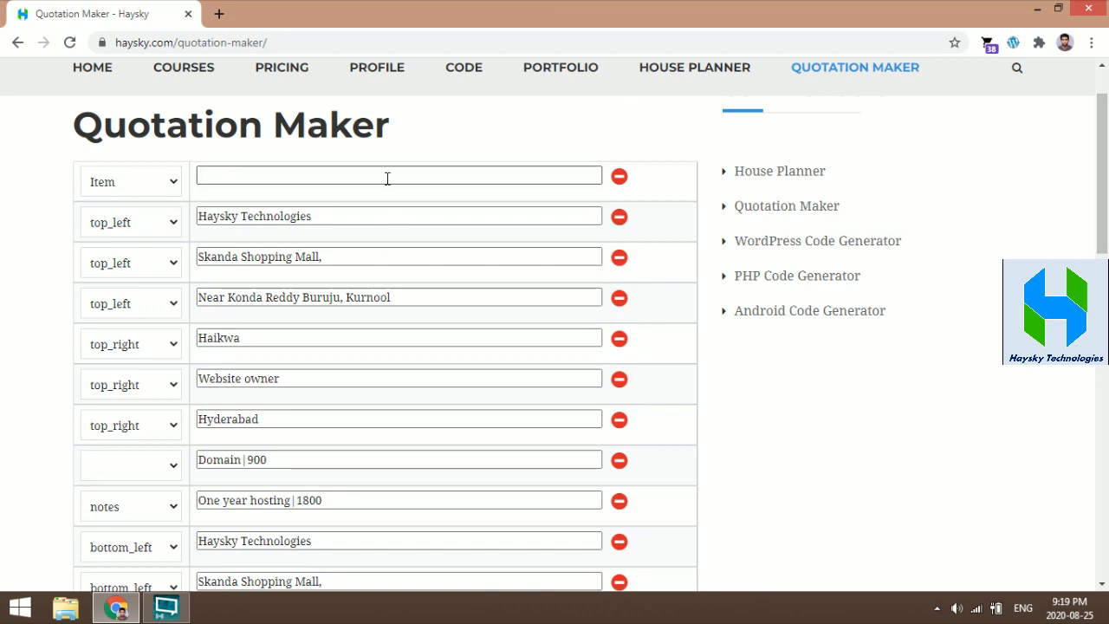
left_click(619, 176)
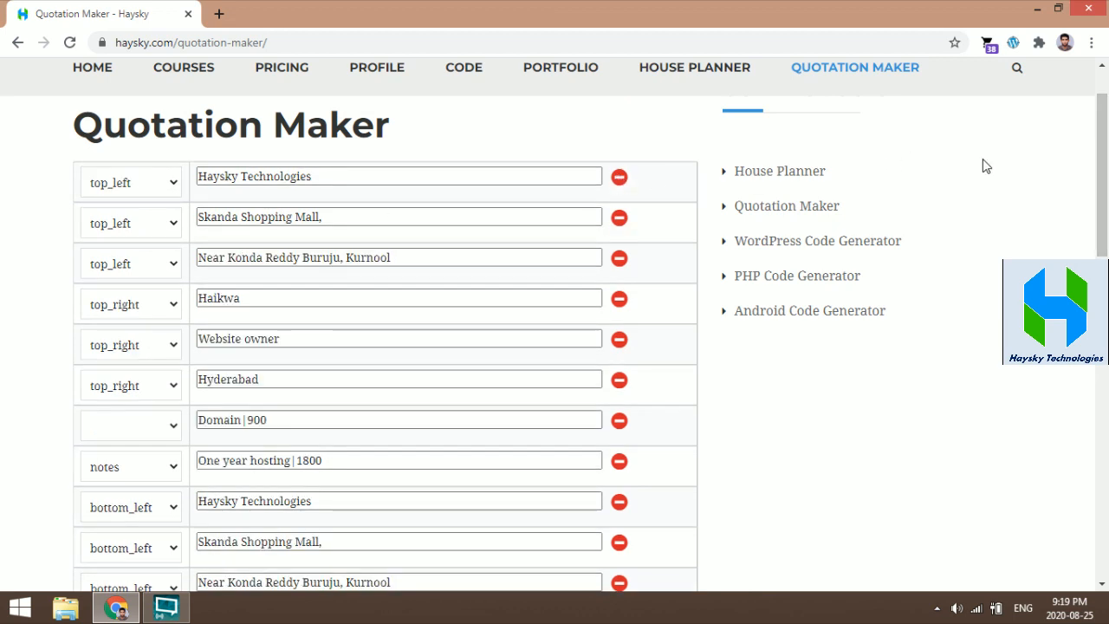
- Set the row type to Item for the Domain|900 and One year hosting|1800 entries
scroll(1101, 173, "down", 1)
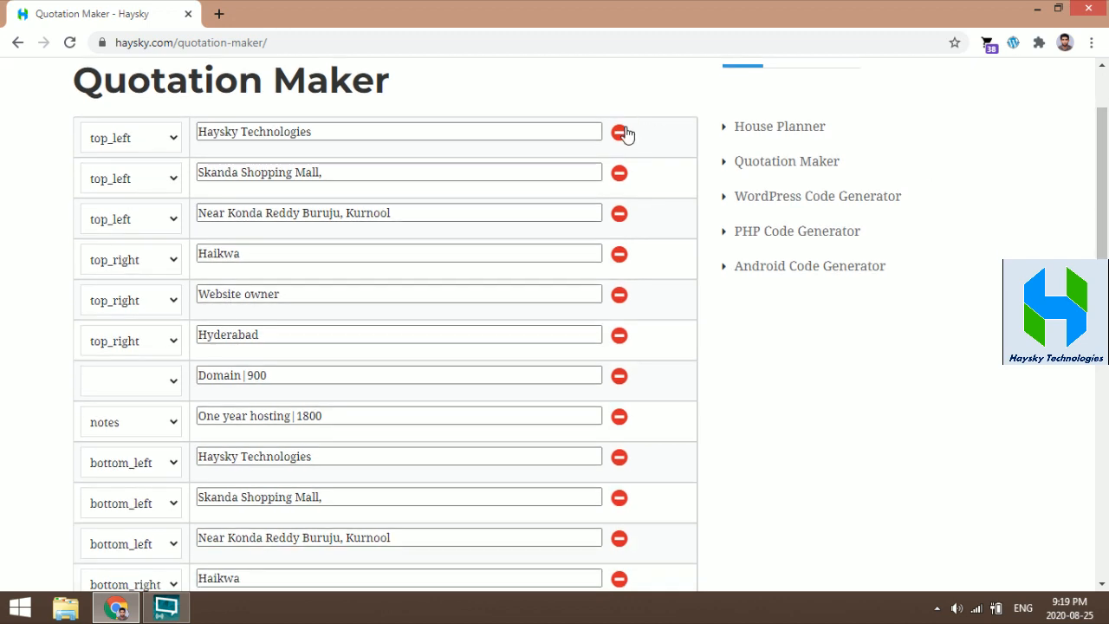
scroll(1102, 200, "down", 3)
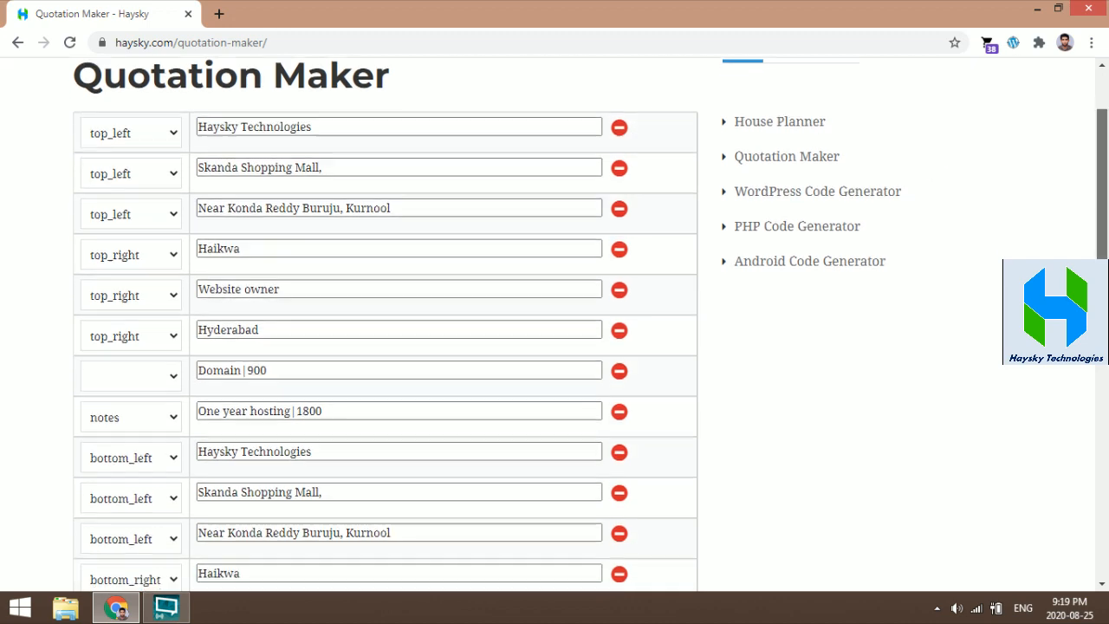
scroll(471, 242, "up", 1)
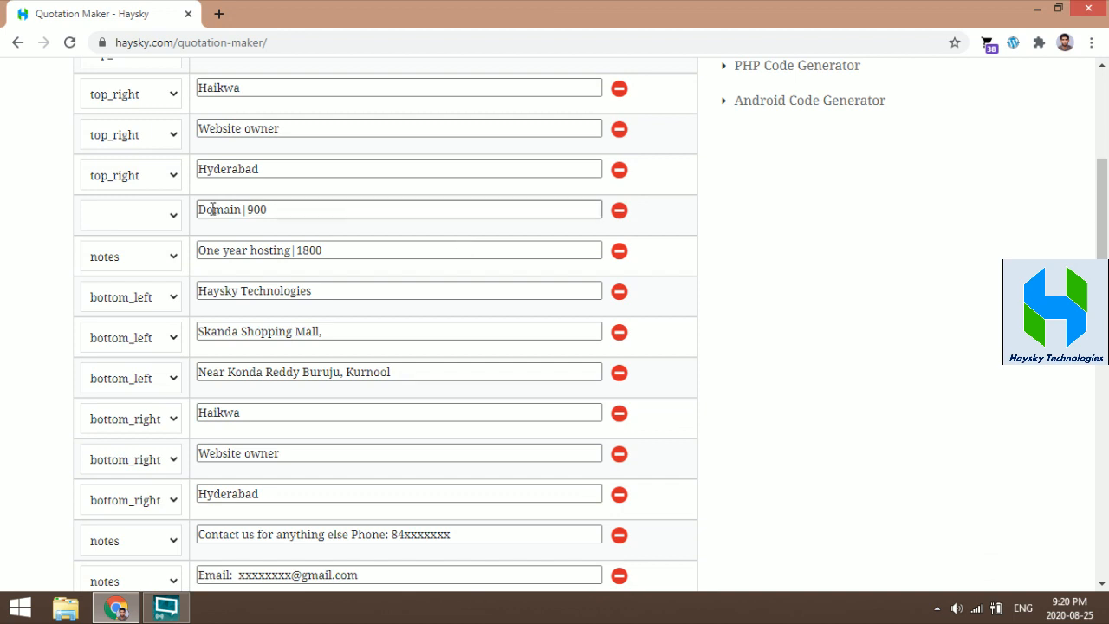
left_click(174, 216)
left_click(148, 240)
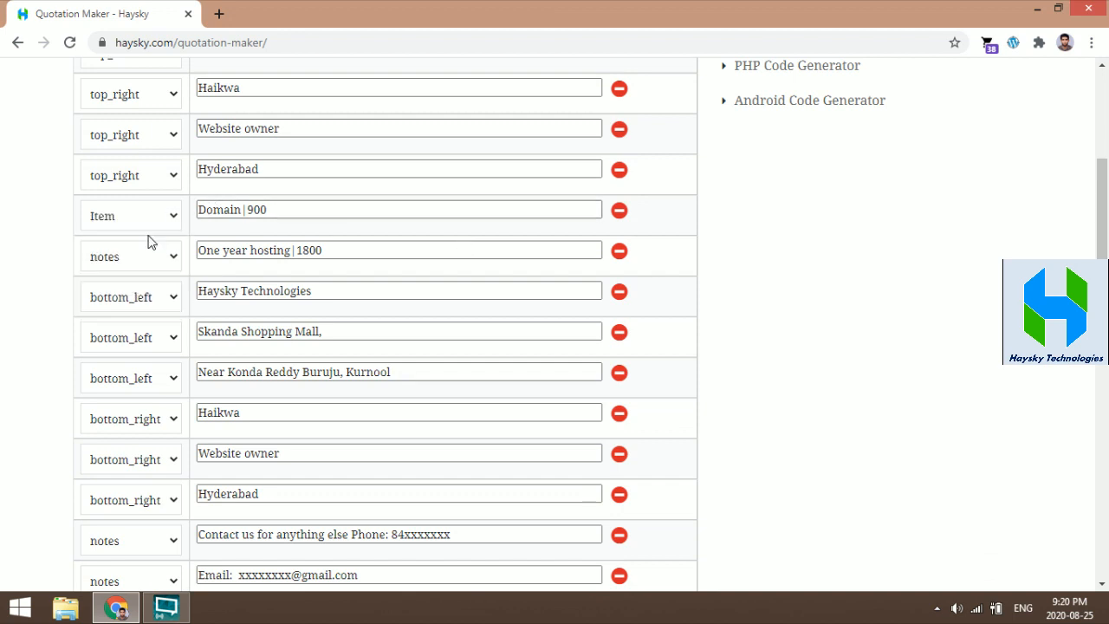
left_click(148, 260)
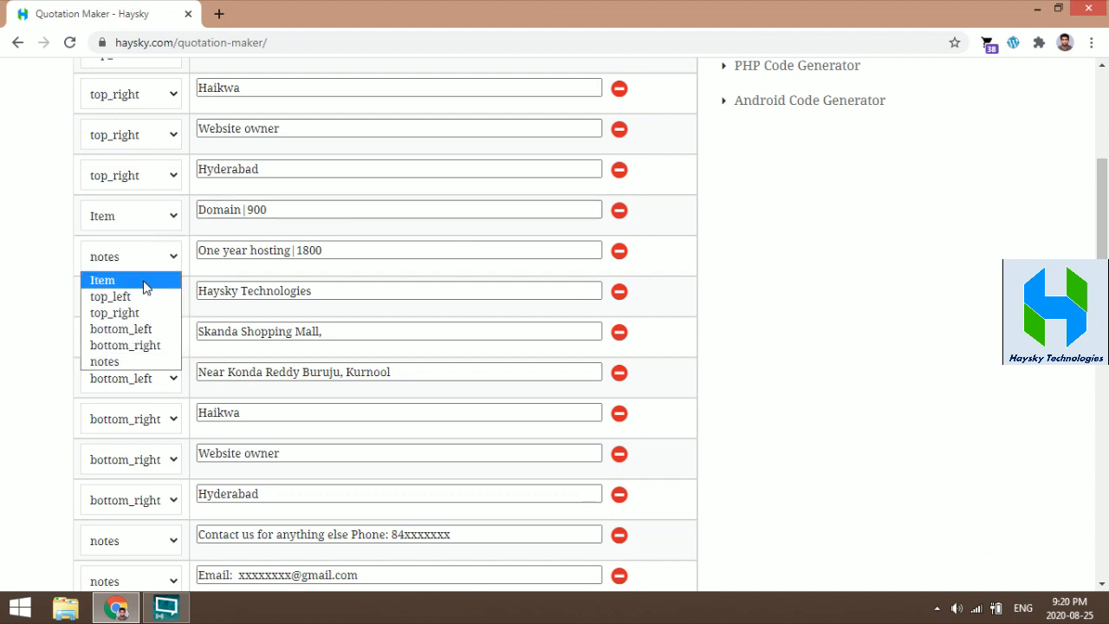
left_click(144, 282)
- Set the row type to Item for the Website development|5000 and Ecommerce|3000 entries
left_click_drag(1102, 280, 1102, 334)
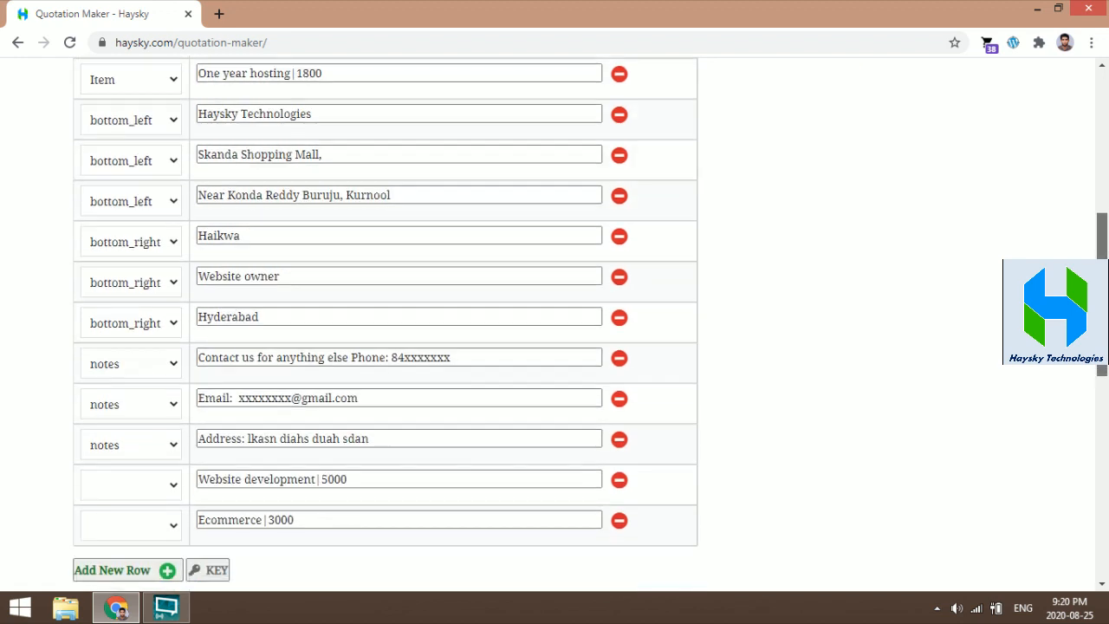
left_click_drag(1102, 260, 1102, 293)
left_click(134, 386)
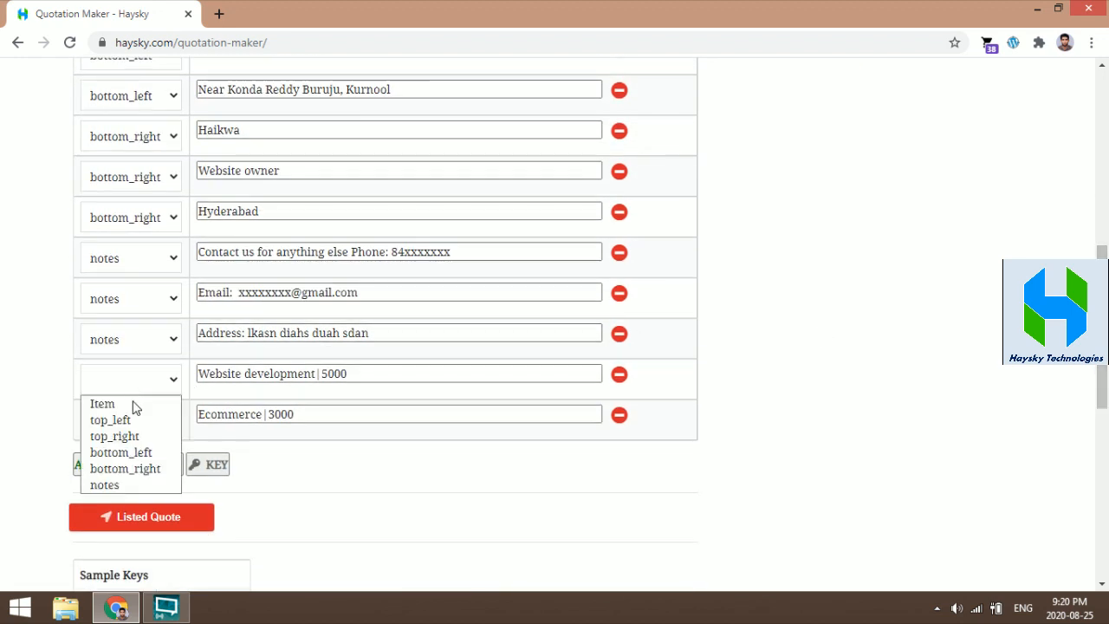
left_click(134, 405)
left_click(135, 414)
left_click(138, 446)
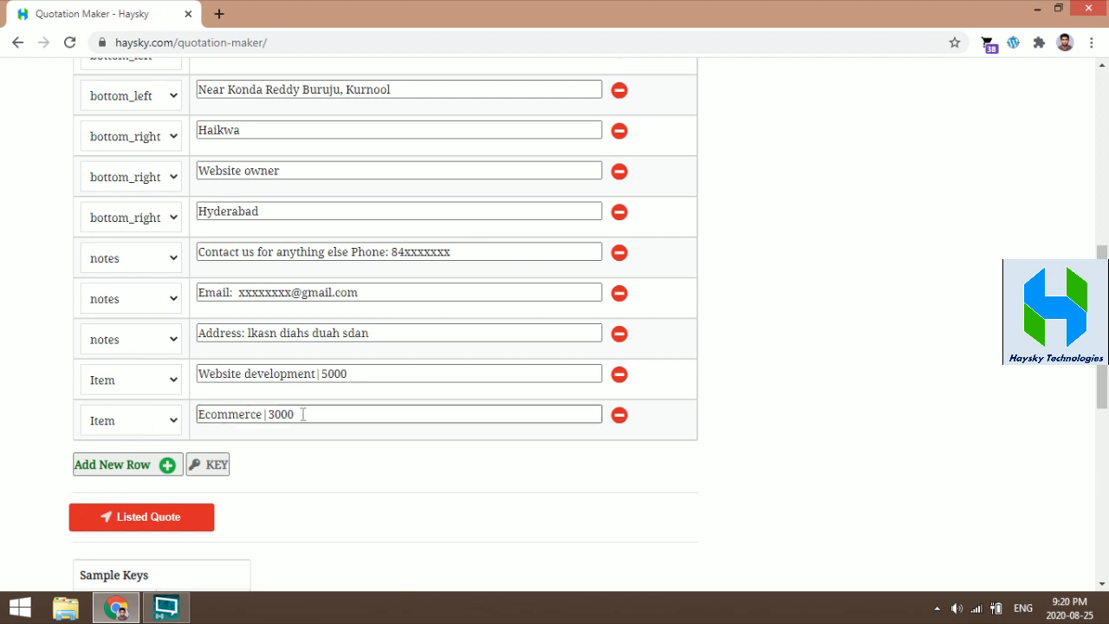
- Extend the Ecommerce entry's description so that it reads "Ecommerce website design|3000"
left_click_drag(302, 415, 184, 422)
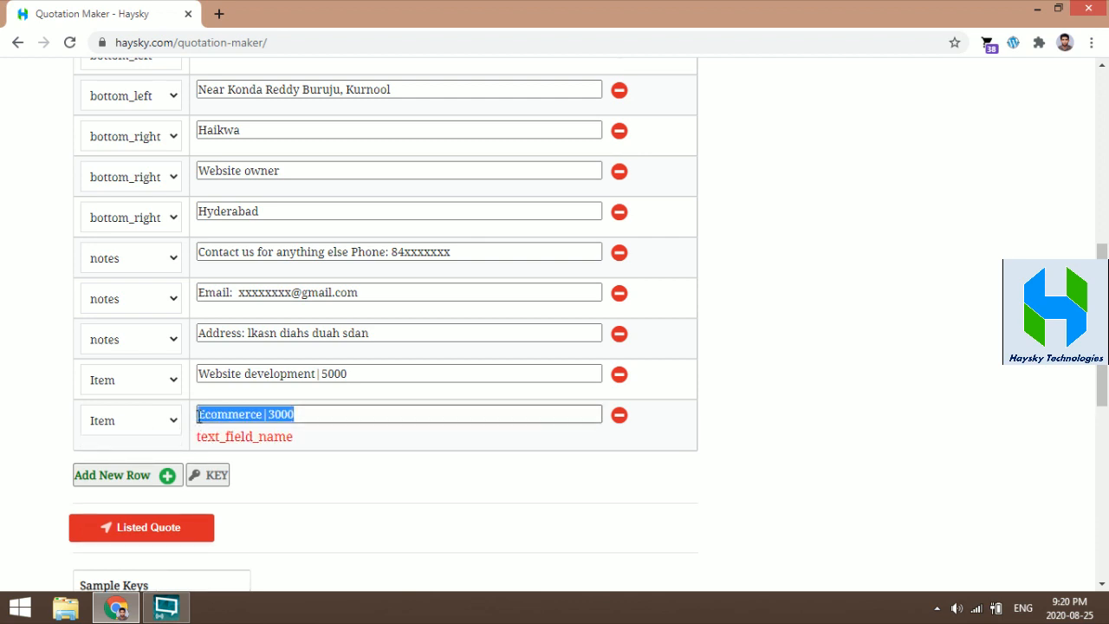
left_click(262, 414)
type("website")
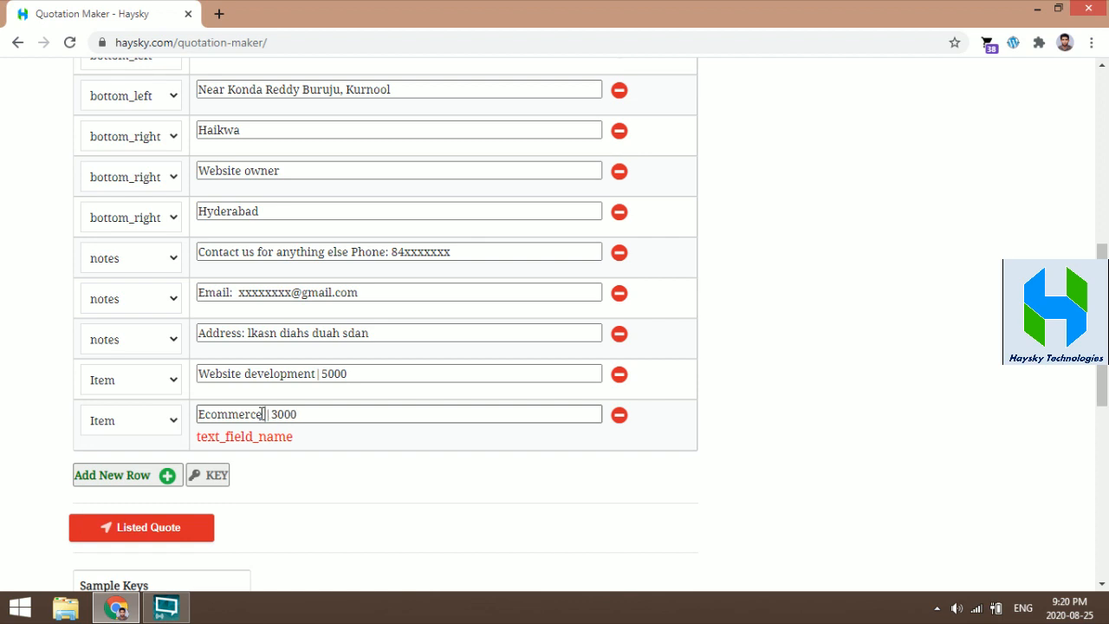
type(" design")
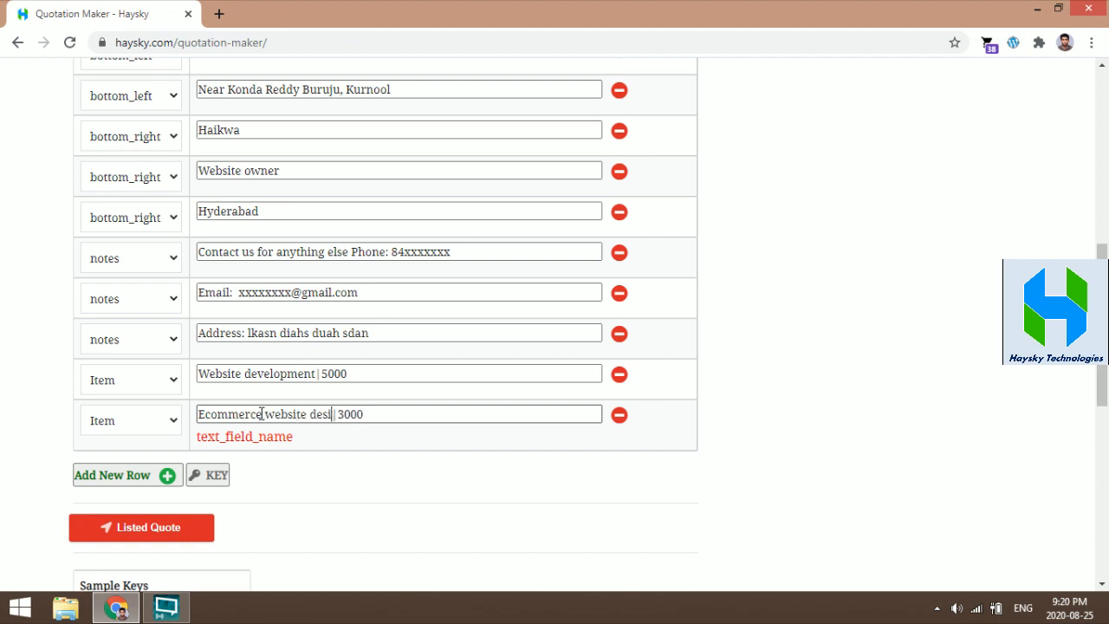
- Add "Basic" in front of the website development entry so that it reads "Basic Website development|5000"
left_click(313, 375)
left_click(198, 363)
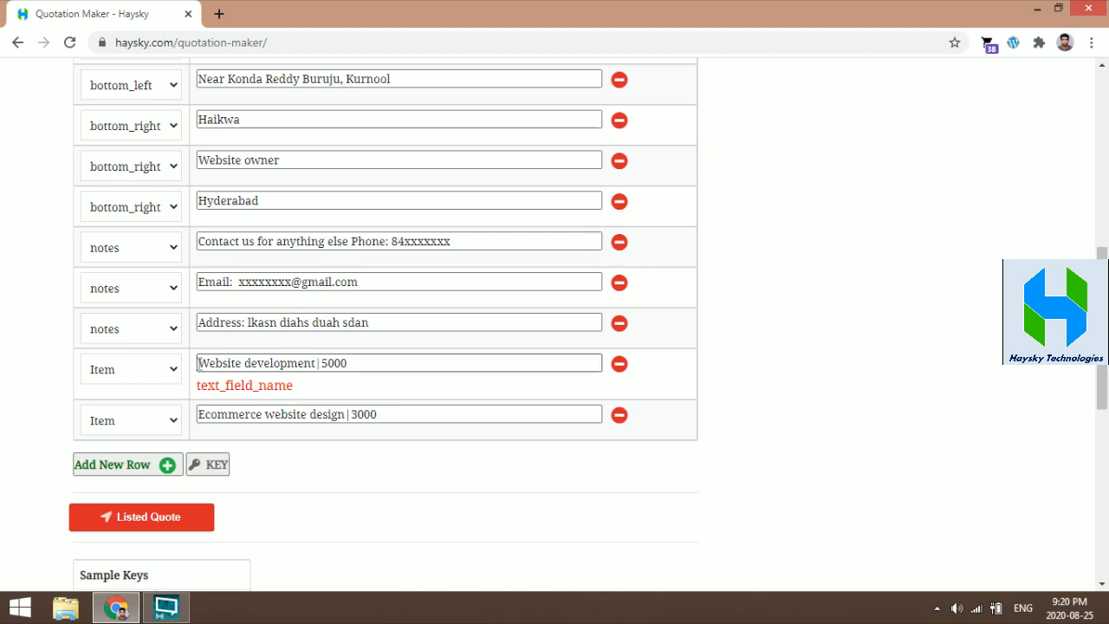
type("Basic")
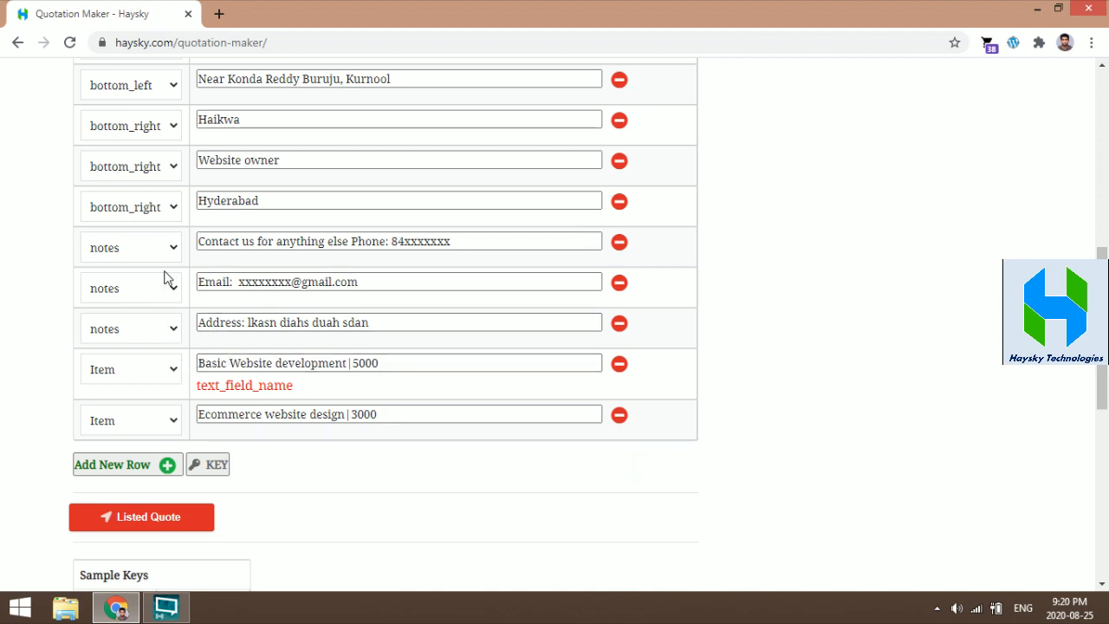
- Check the completed rows and generate the listed quote
scroll(177, 269, "up", 5)
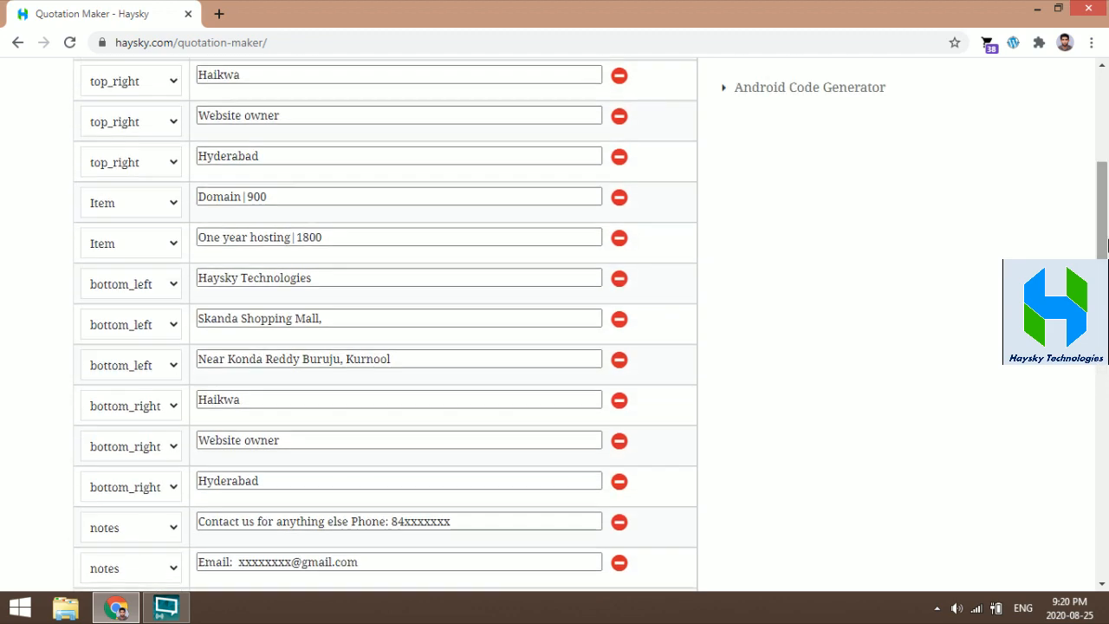
scroll(607, 390, "up", 1)
scroll(607, 390, "down", 7)
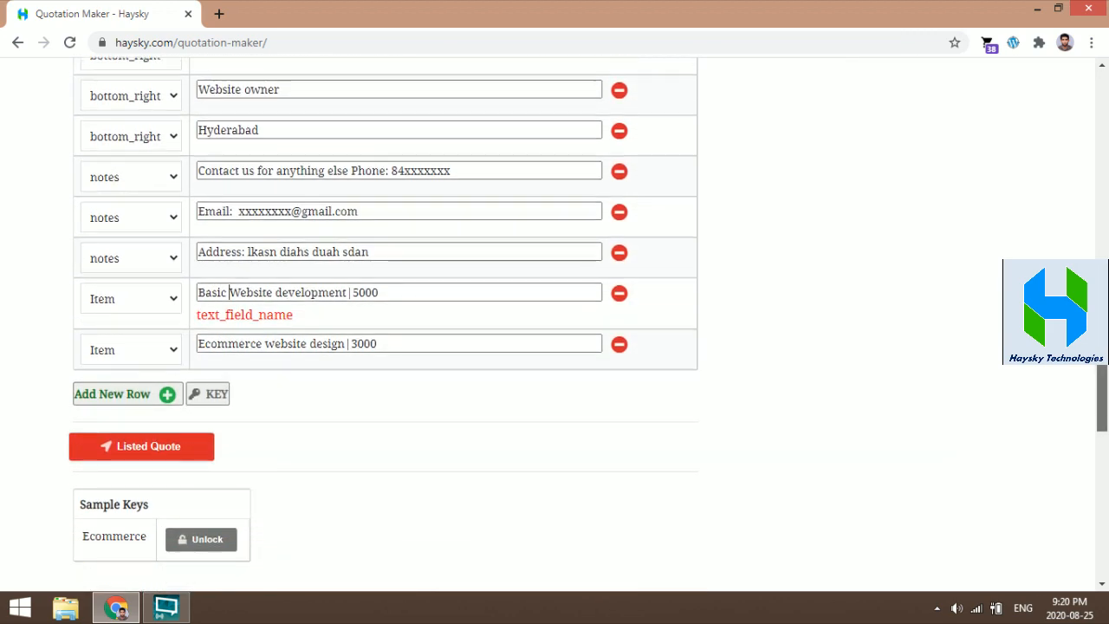
left_click(149, 448)
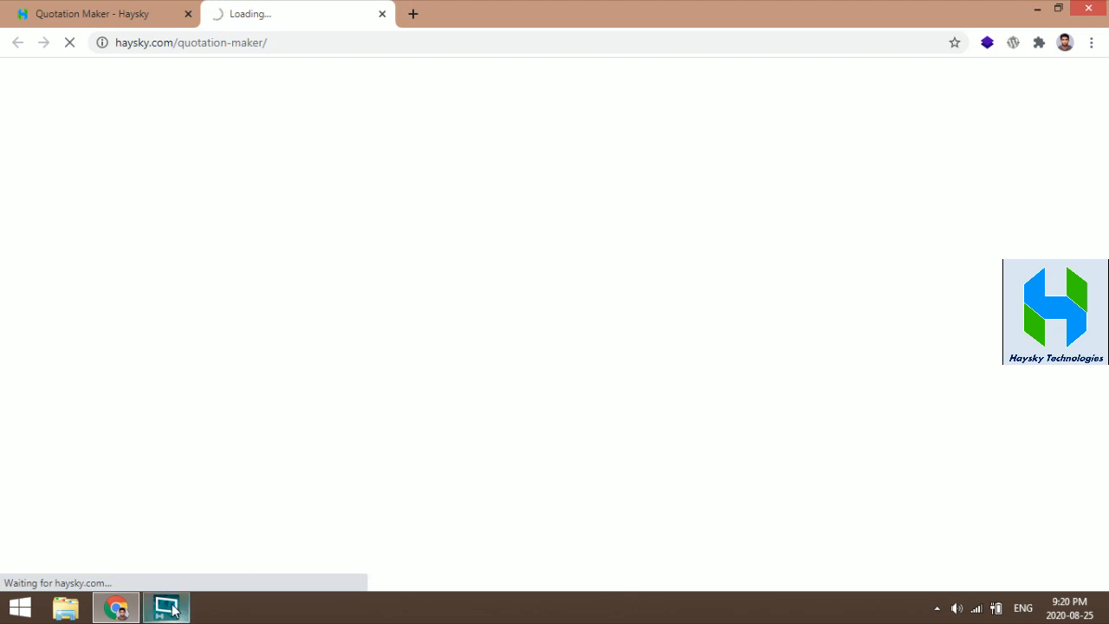
mouse_move(173, 609)
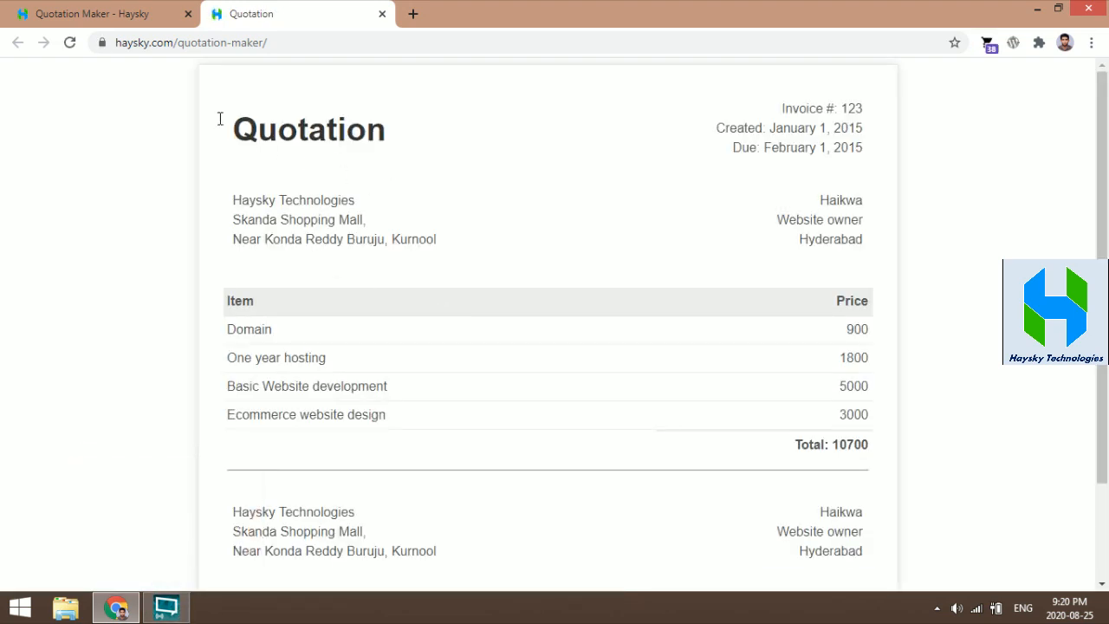
- Examine the generated quotation's heading, upper address blocks, item names, prices and total
left_click_drag(220, 116, 483, 142)
left_click(496, 144)
left_click_drag(1104, 218, 1104, 261)
left_click_drag(233, 143, 443, 184)
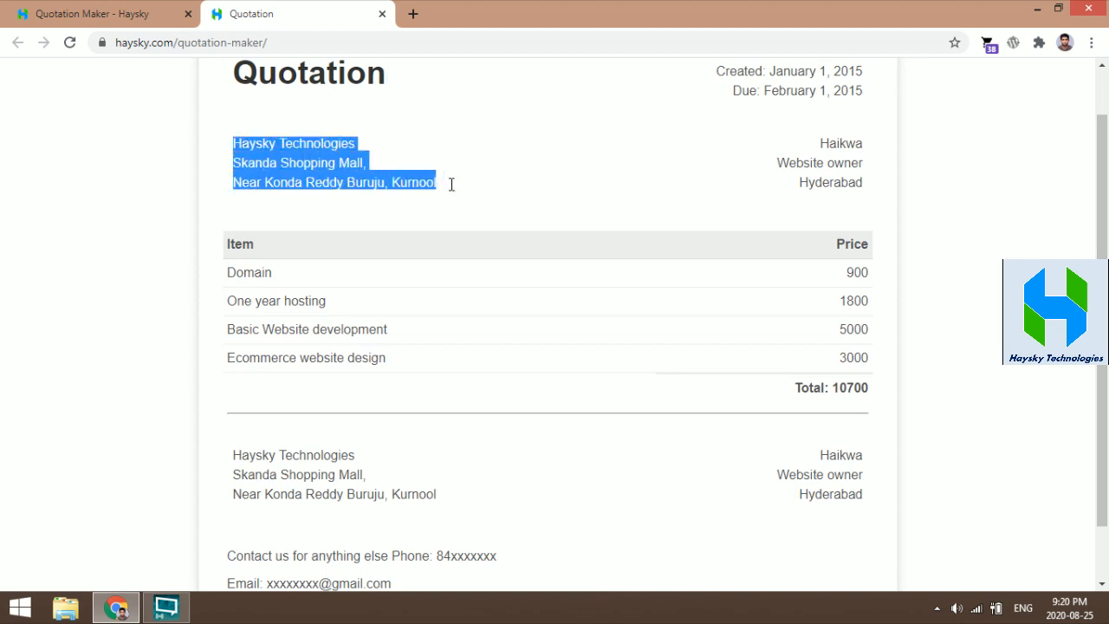
left_click_drag(818, 141, 866, 184)
scroll(298, 209, "down", 1)
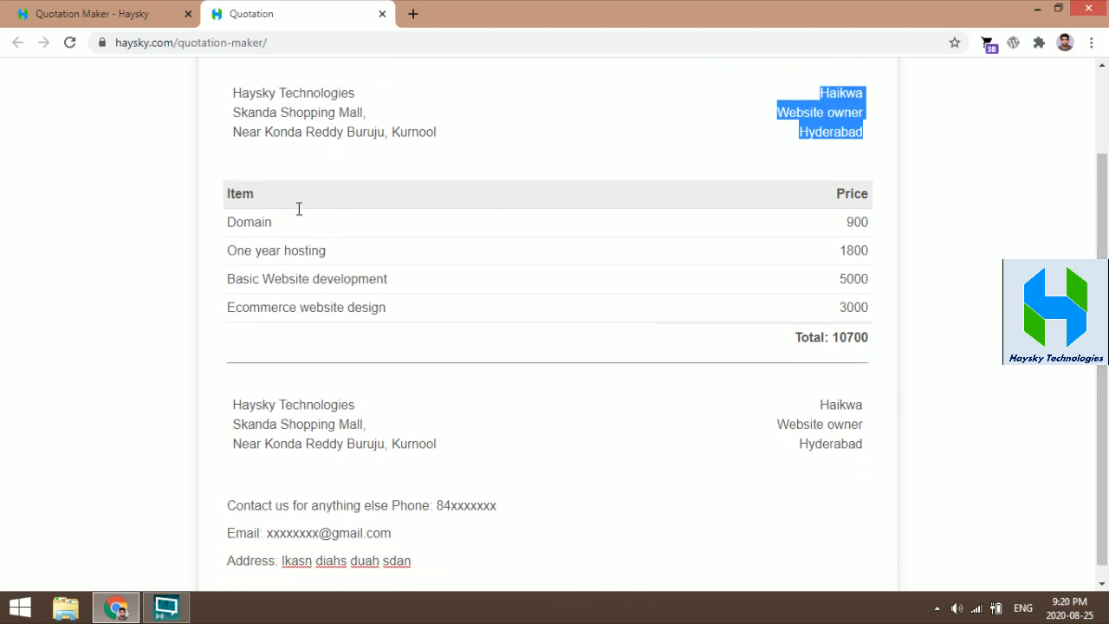
left_click_drag(231, 220, 280, 225)
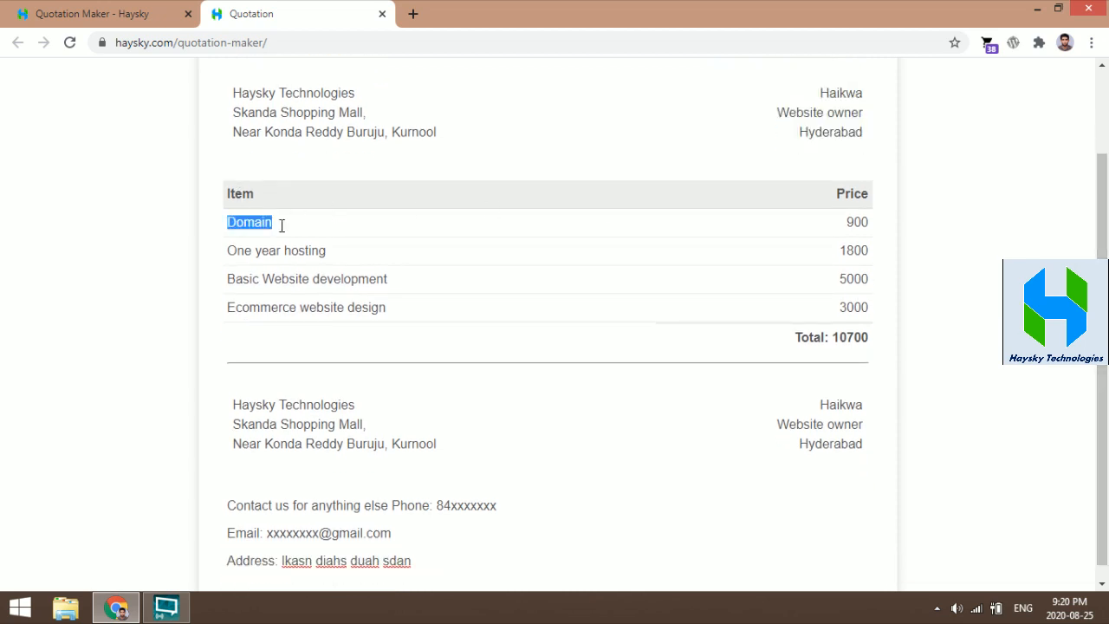
left_click_drag(845, 224, 871, 224)
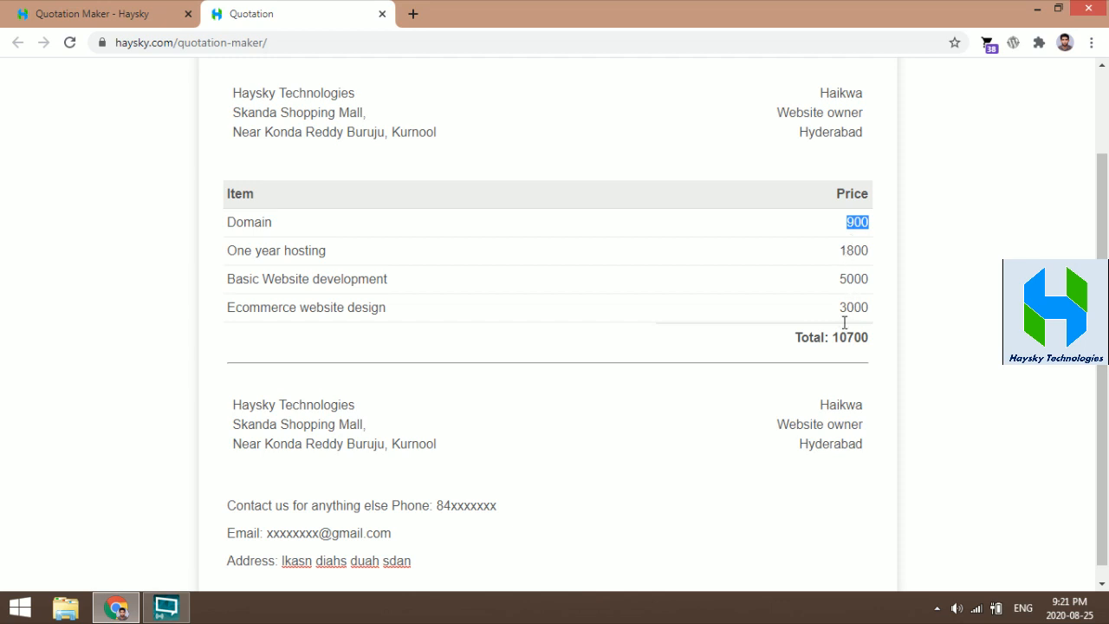
left_click_drag(832, 337, 413, 570)
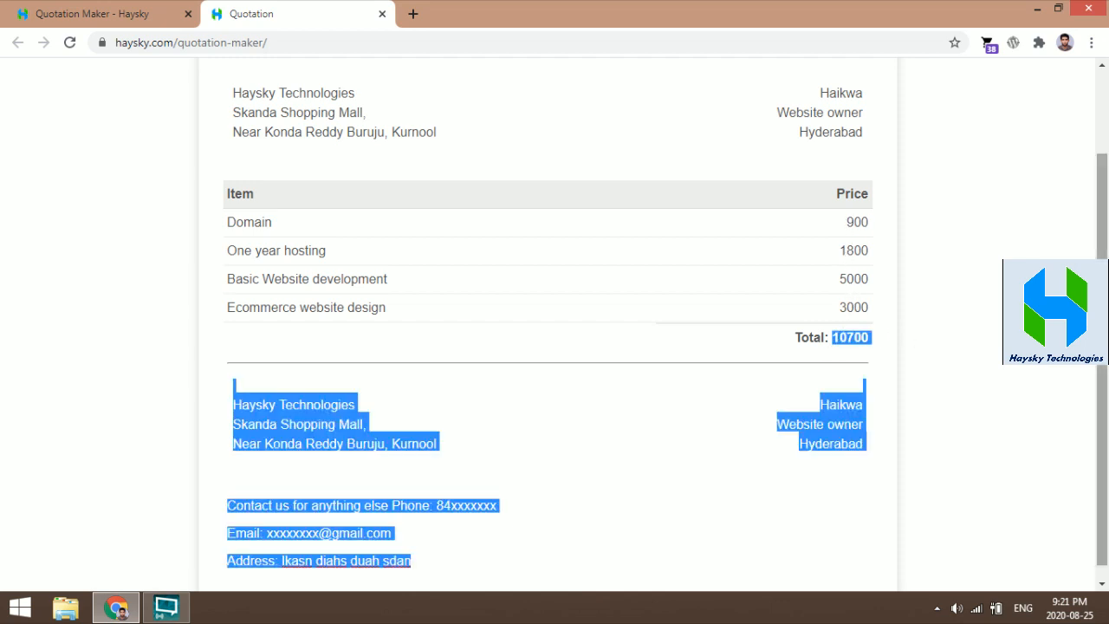
left_click_drag(1102, 348, 1102, 375)
left_click(990, 394)
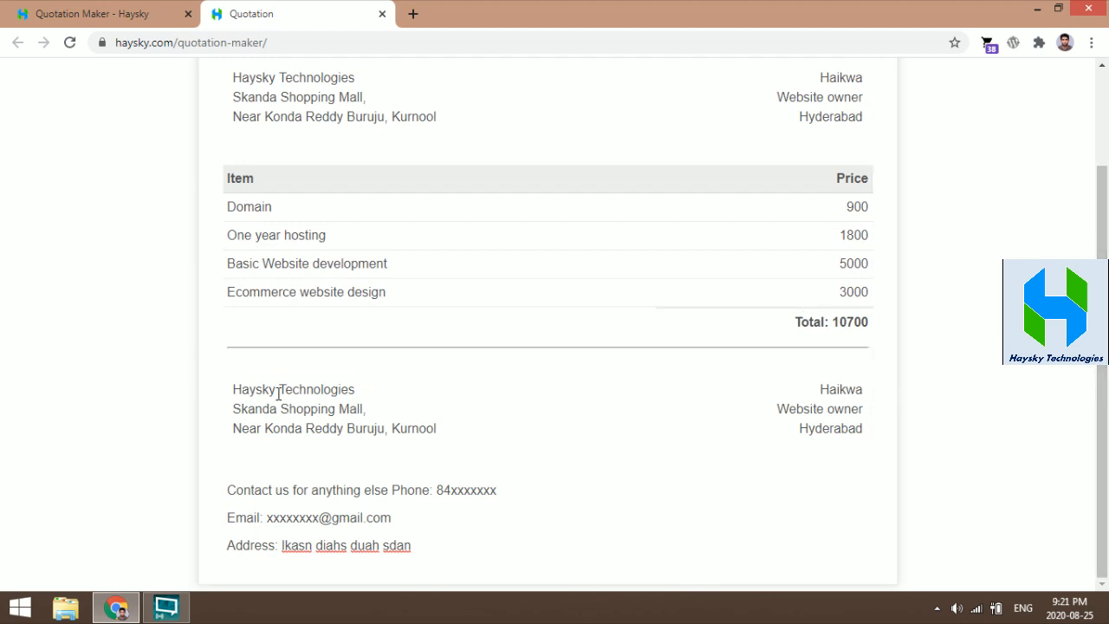
- Examine the quotation's lower address blocks and contact notes, and recheck the sender address under the heading
left_click_drag(234, 389, 460, 429)
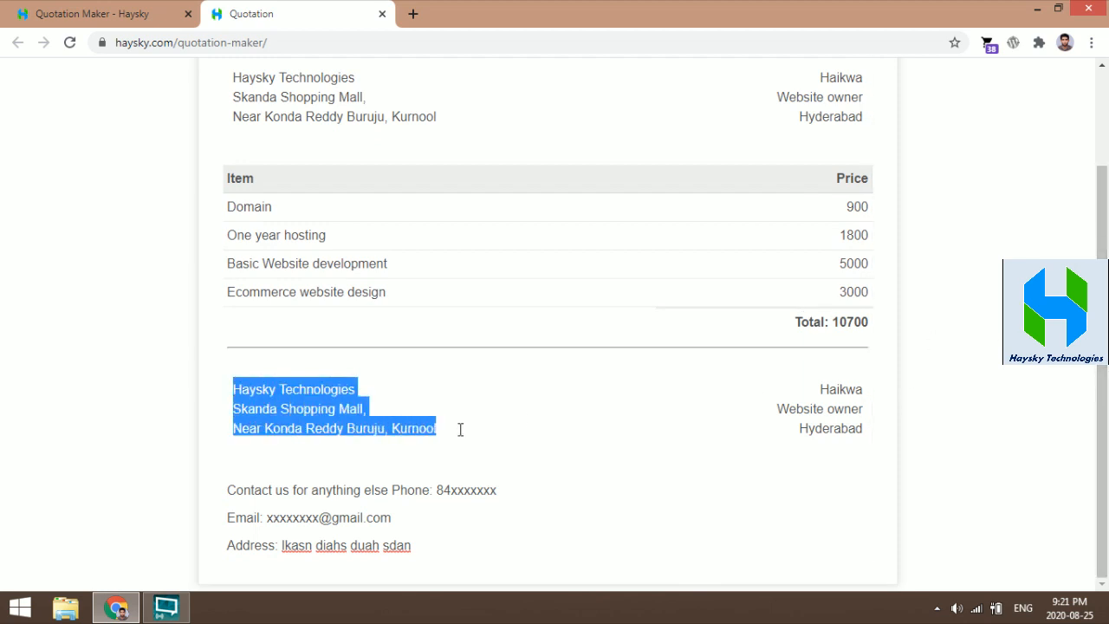
left_click_drag(821, 393, 867, 433)
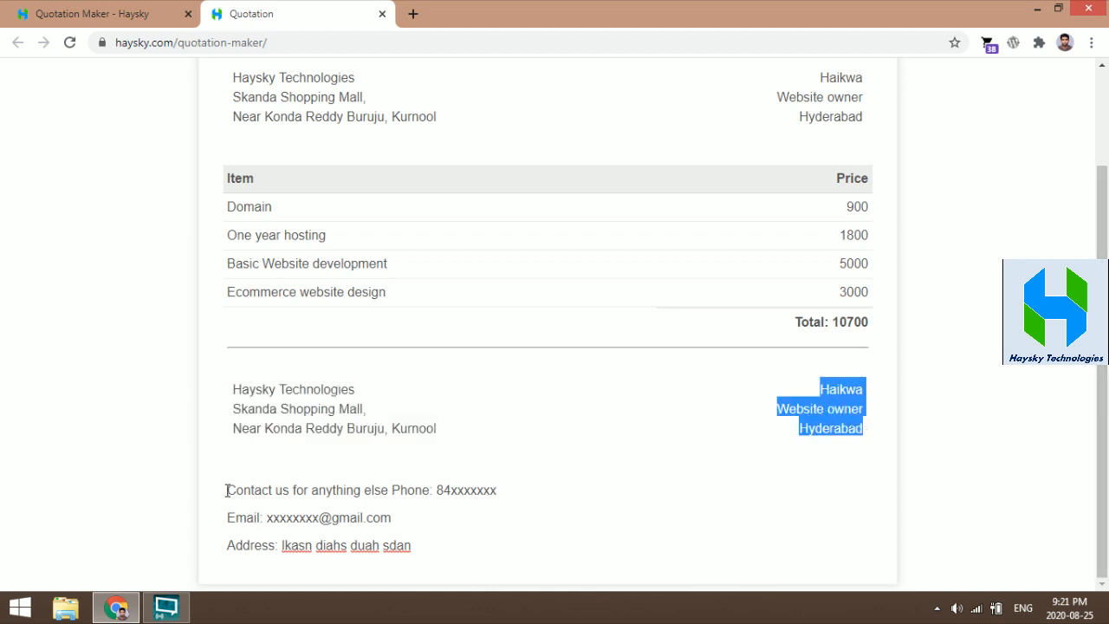
left_click_drag(226, 490, 431, 549)
left_click(432, 552)
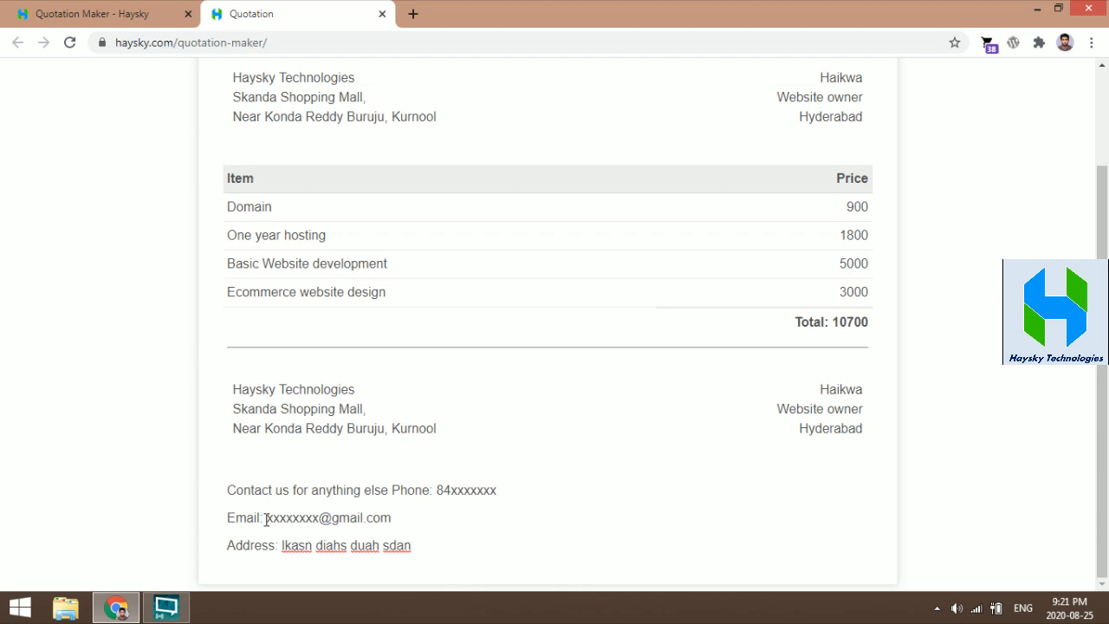
left_click_drag(268, 518, 412, 550)
left_click(413, 549)
left_click_drag(233, 387, 447, 423)
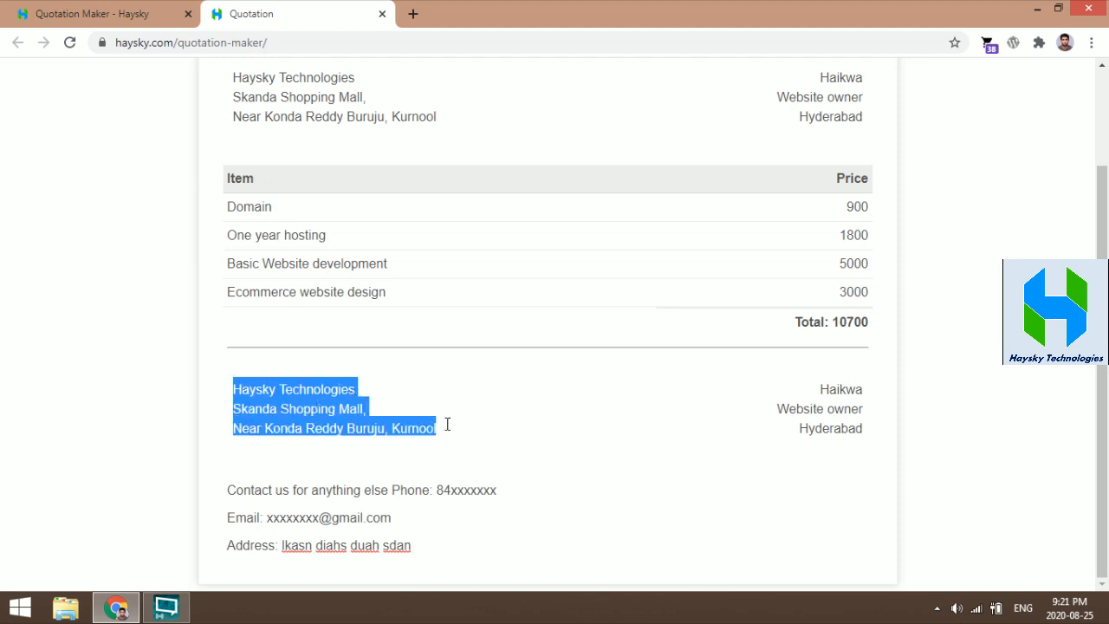
left_click_drag(824, 390, 878, 428)
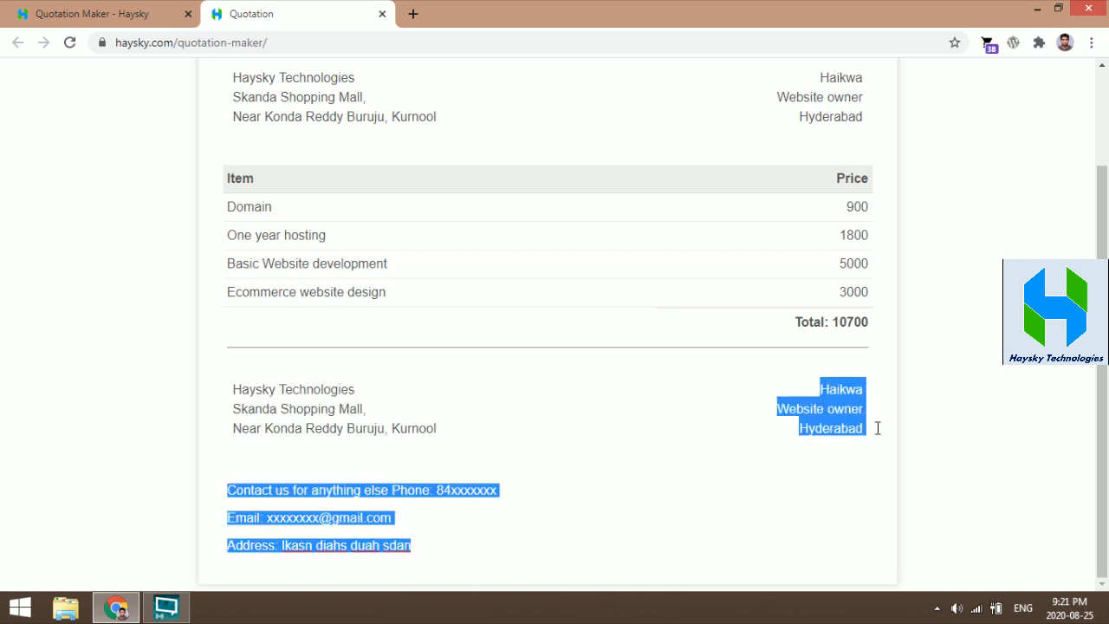
scroll(1087, 191, "up", 2)
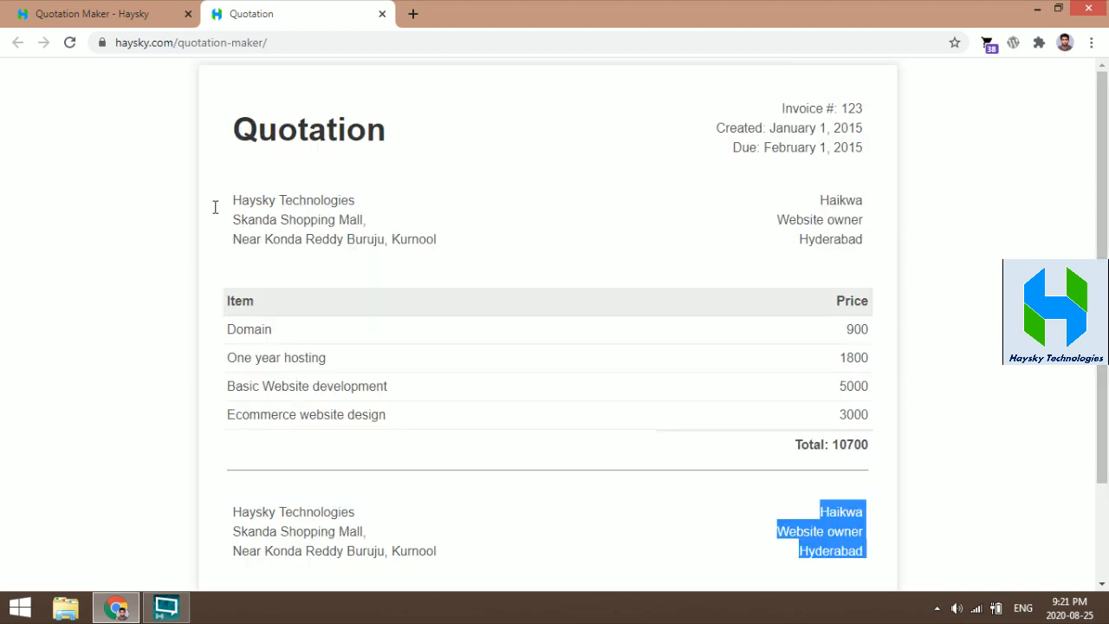
left_click_drag(224, 201, 436, 240)
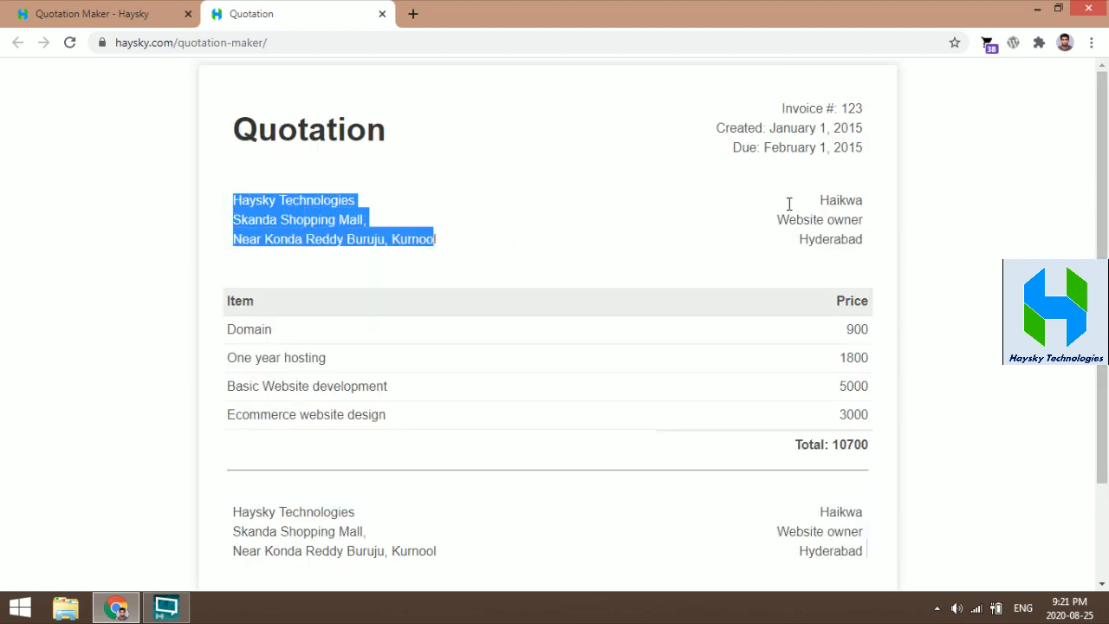
- Examine the quotation's upper recipient block and its created and due dates, and recheck the sender's first line
left_click_drag(802, 200, 864, 255)
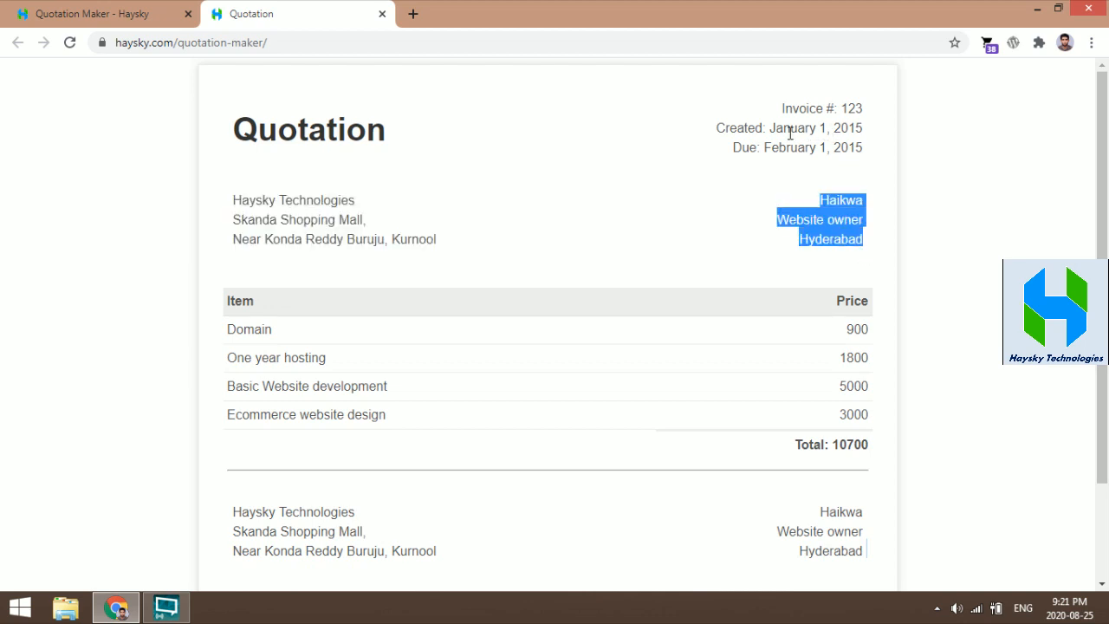
left_click_drag(771, 129, 864, 130)
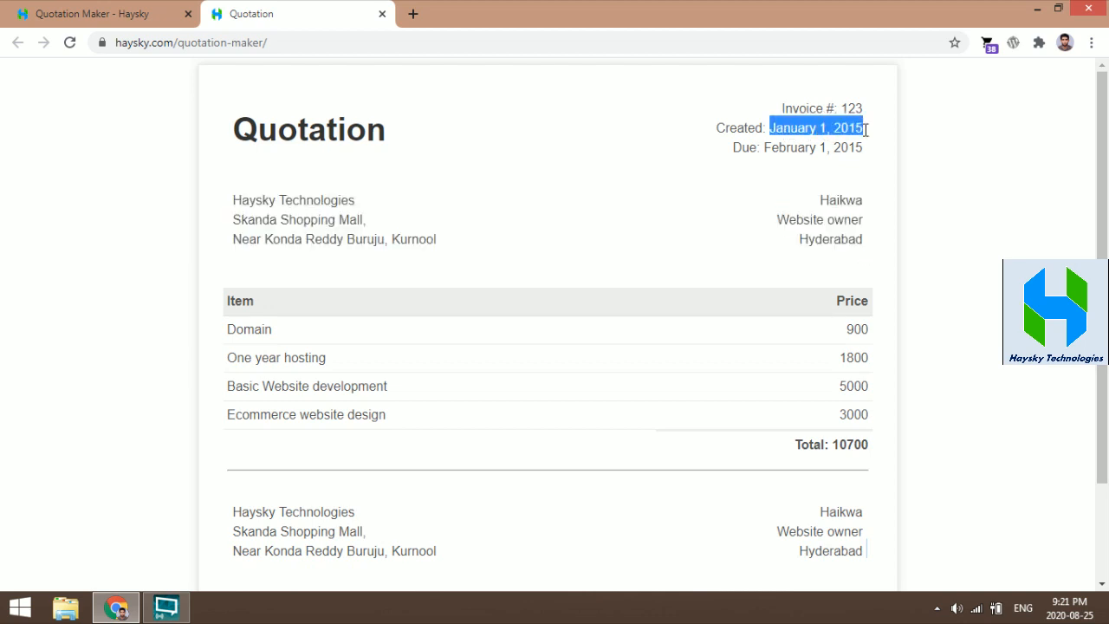
left_click(772, 130)
left_click_drag(763, 147, 864, 148)
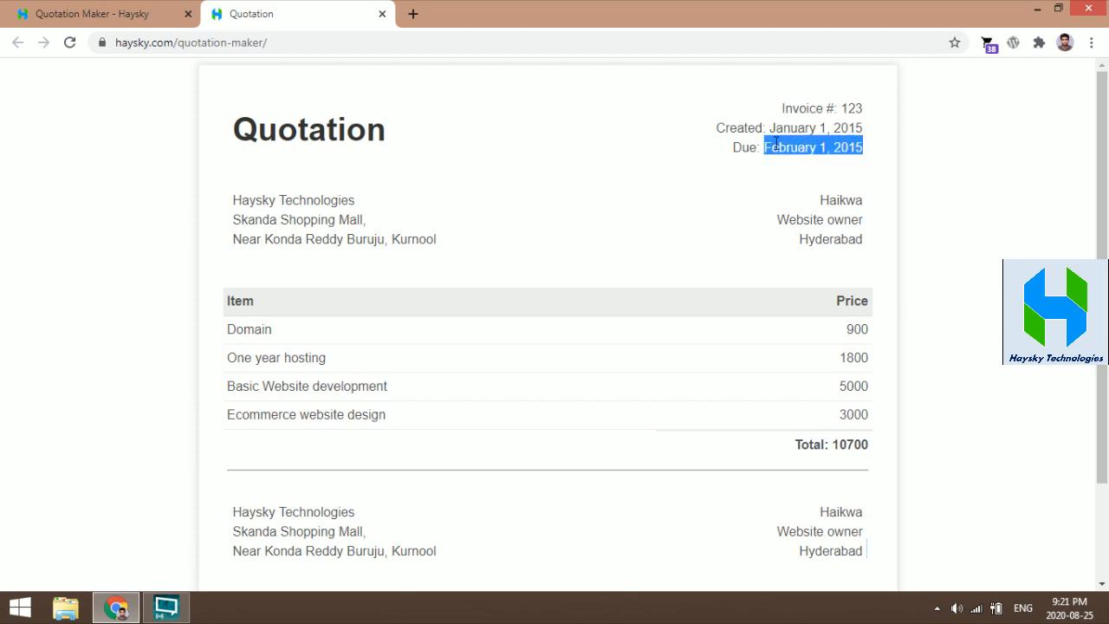
left_click_drag(771, 130, 866, 147)
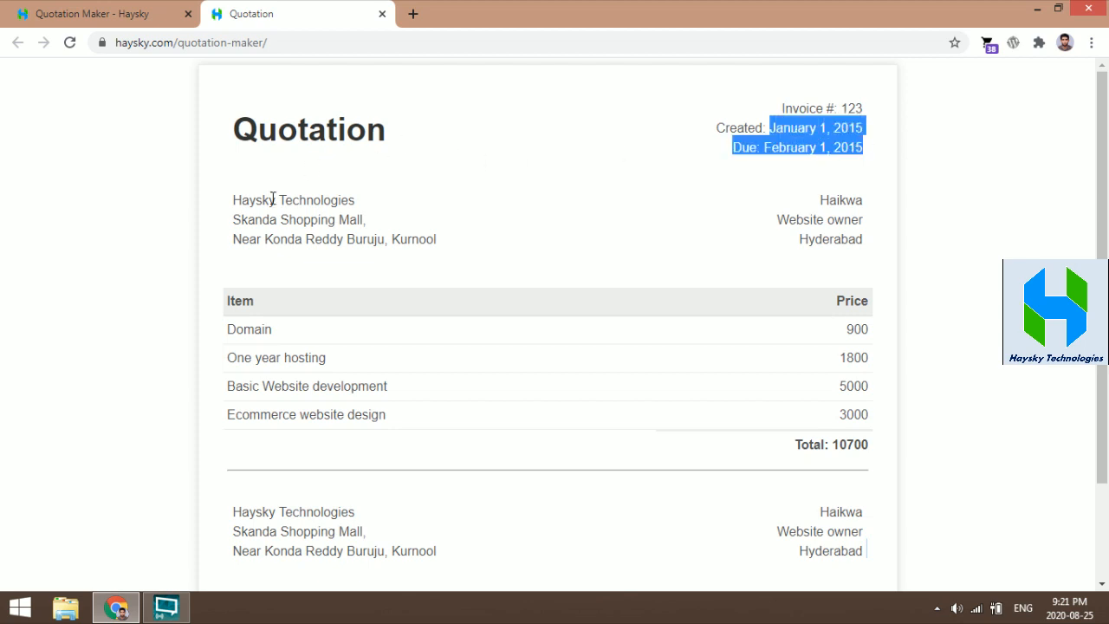
left_click(357, 201)
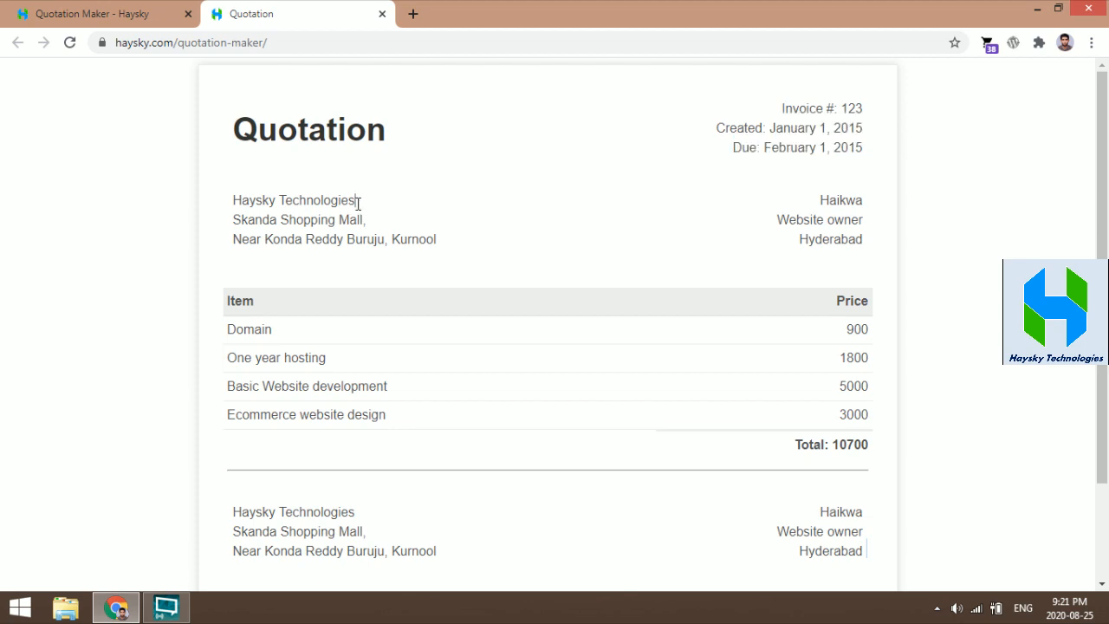
- Extend the Domain item on the generated quotation so that it reads "Domain registration"
left_click(307, 331)
type("registration")
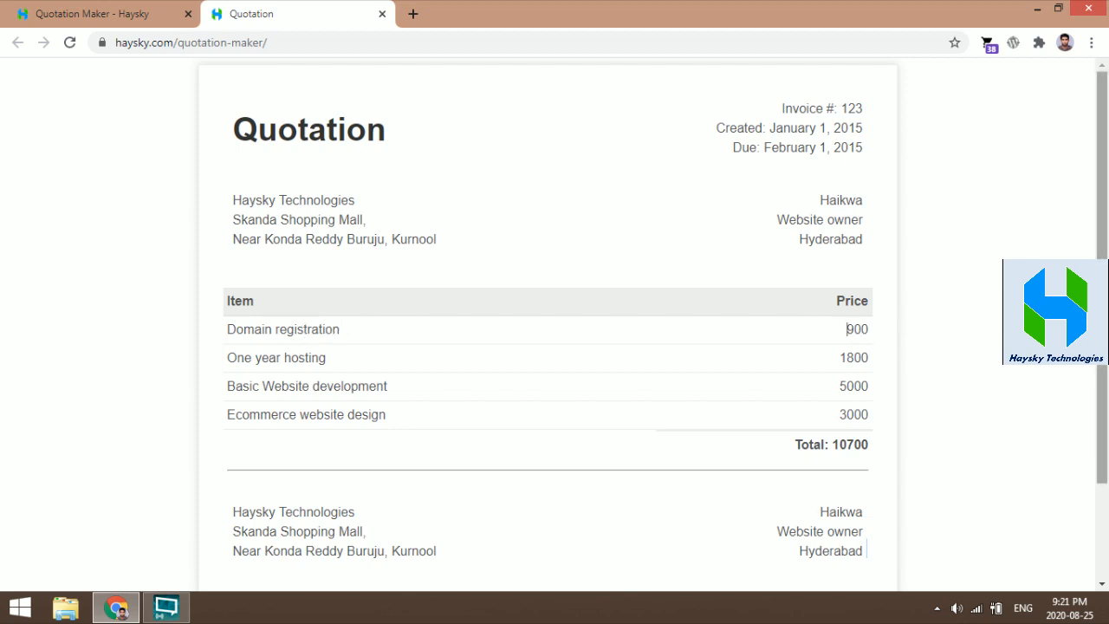
left_click_drag(1103, 271, 1108, 189)
left_click(959, 206)
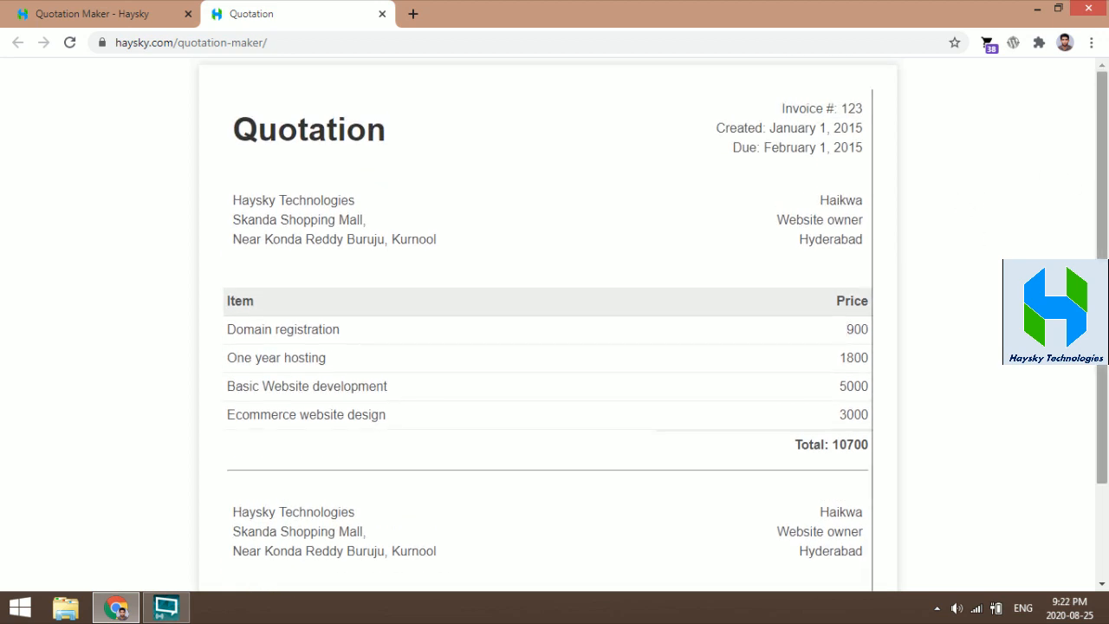
left_click_drag(1105, 456, 1105, 558)
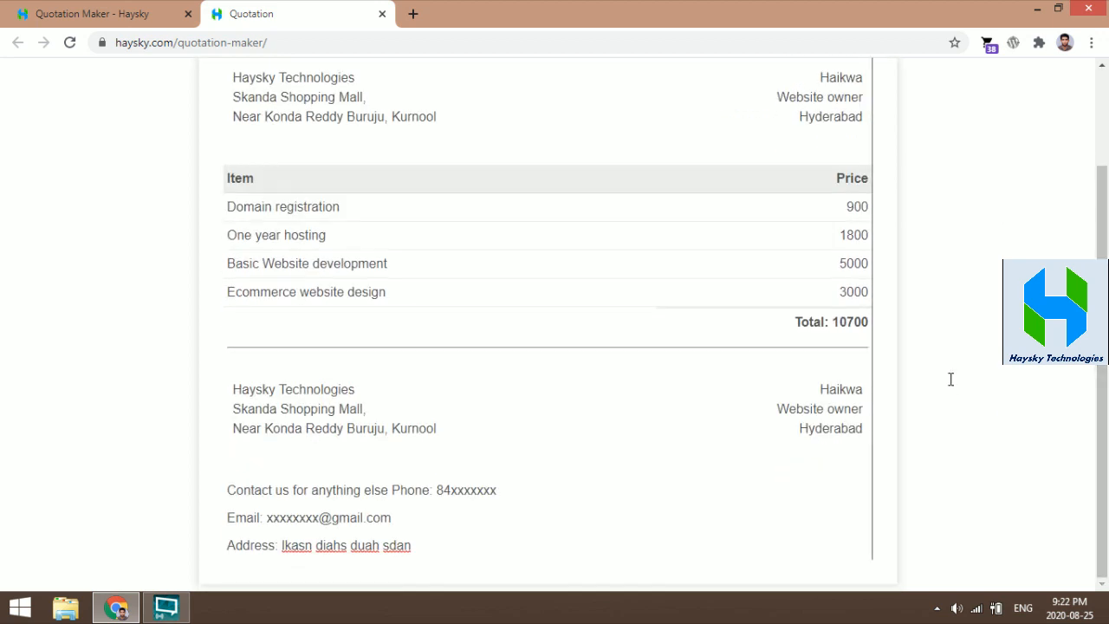
key("ctrl+p")
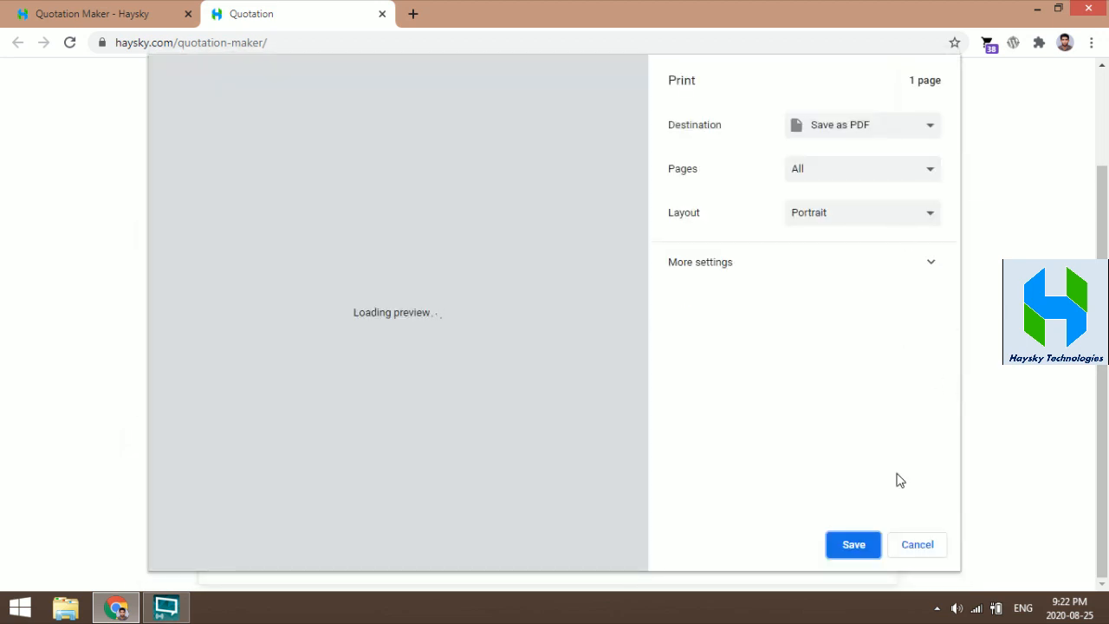
left_click(916, 546)
right_click(909, 195)
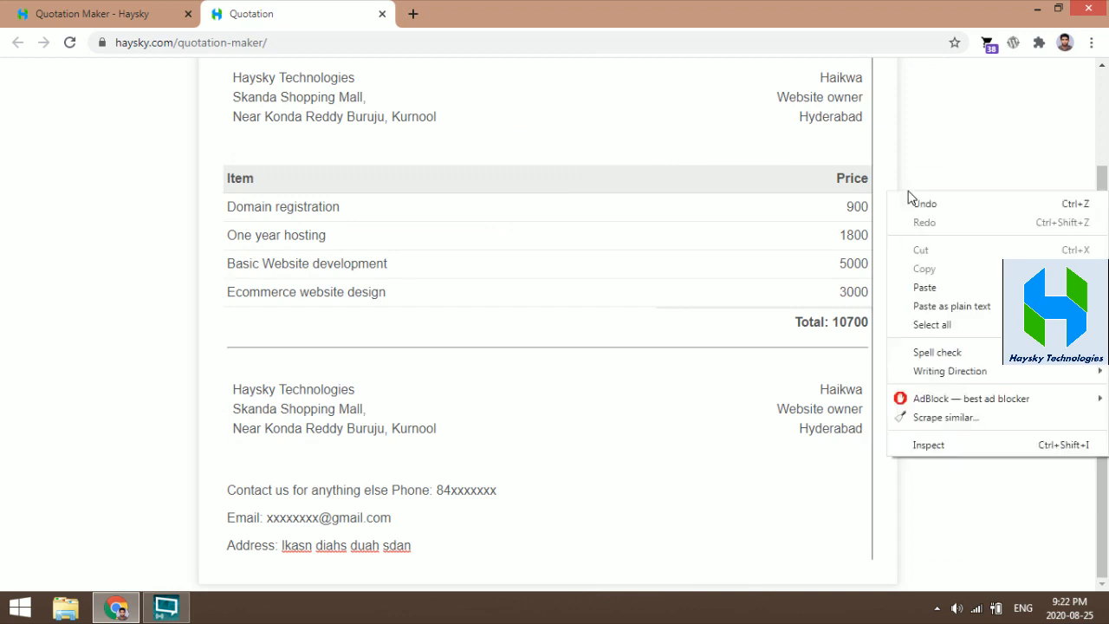
left_click(936, 487)
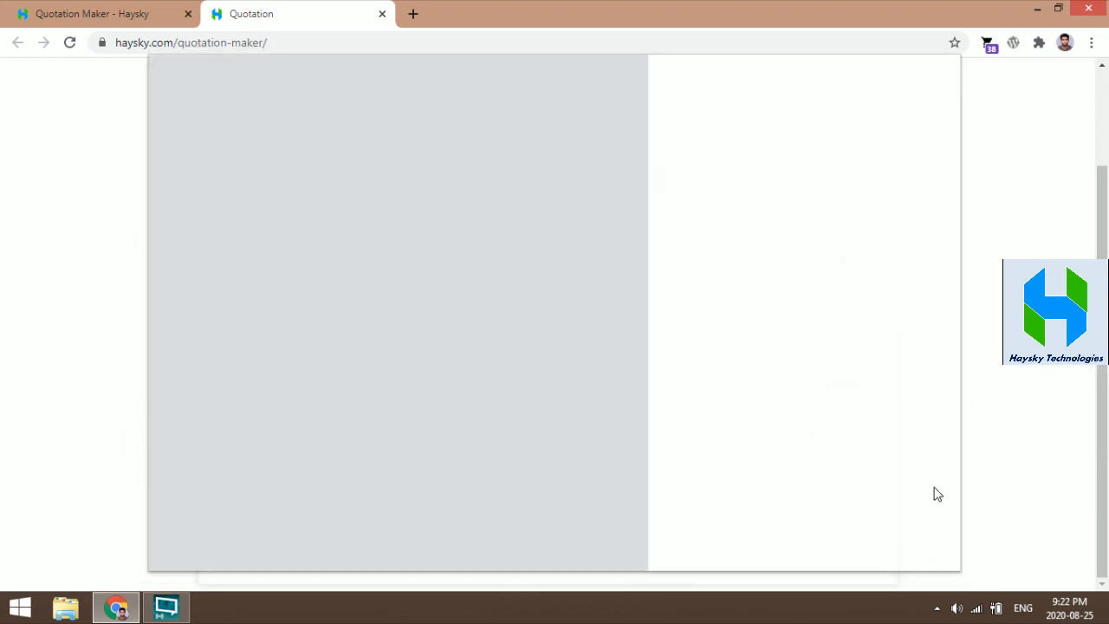
- Open the quotation's print settings with Save as PDF as the destination and expand the additional settings
key("ctrl+p")
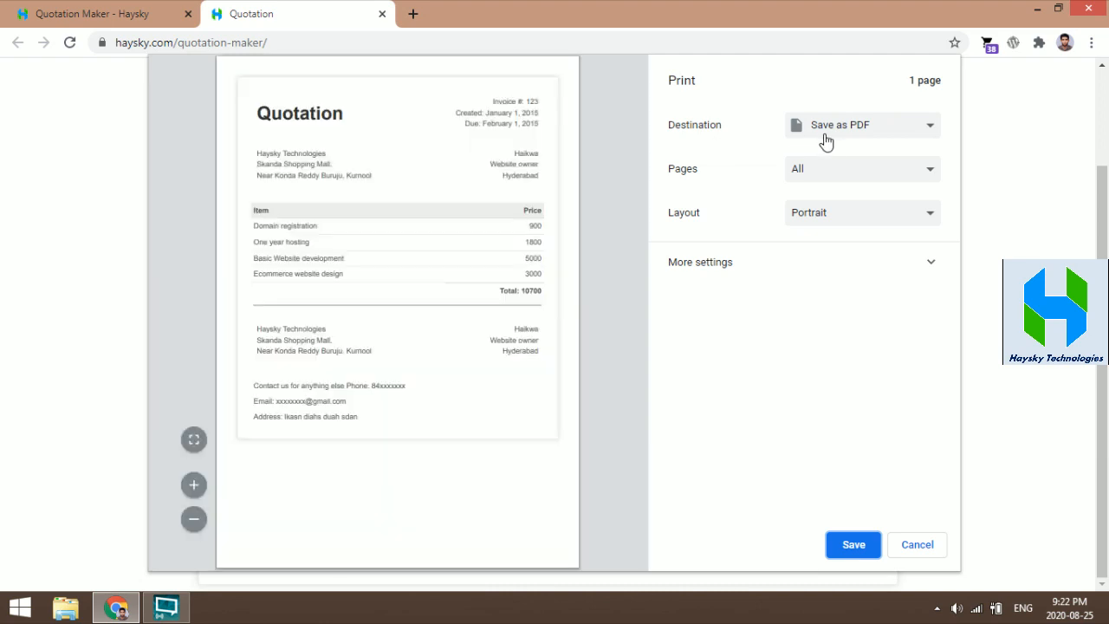
left_click(855, 129)
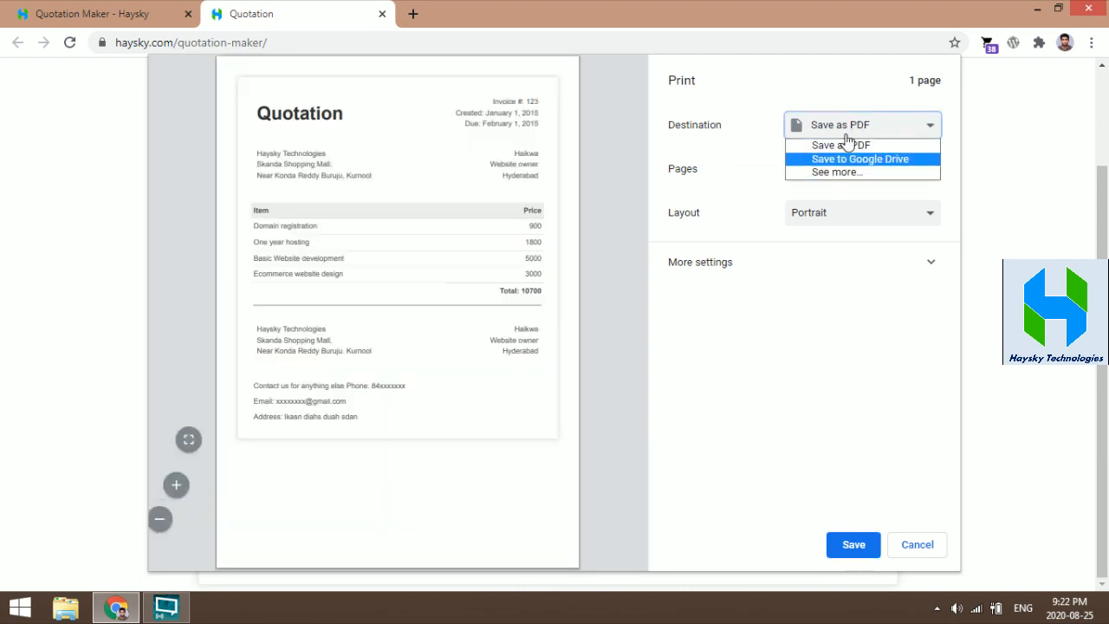
left_click(848, 148)
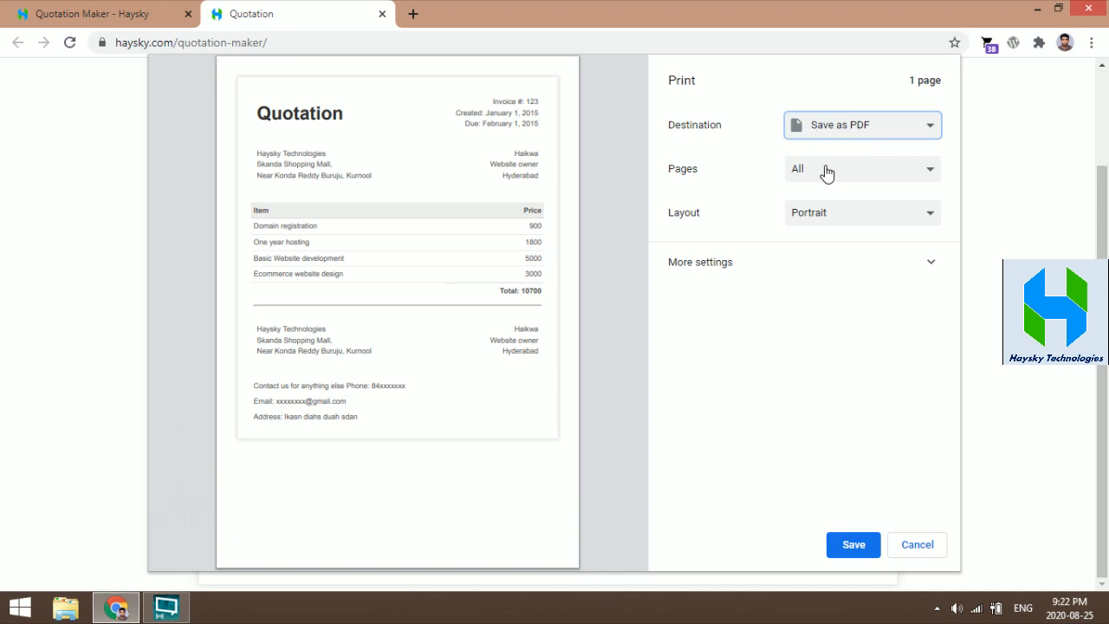
left_click(787, 261)
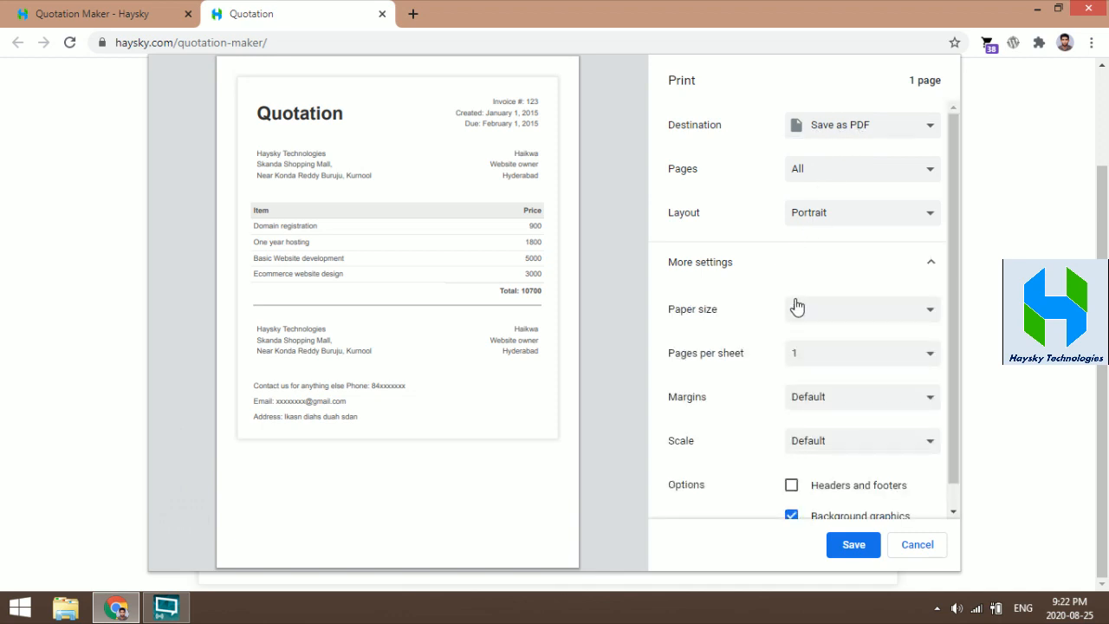
- Save the quotation as Quotation.pdf in the Haysky folder, replacing the existing file
left_click(854, 545)
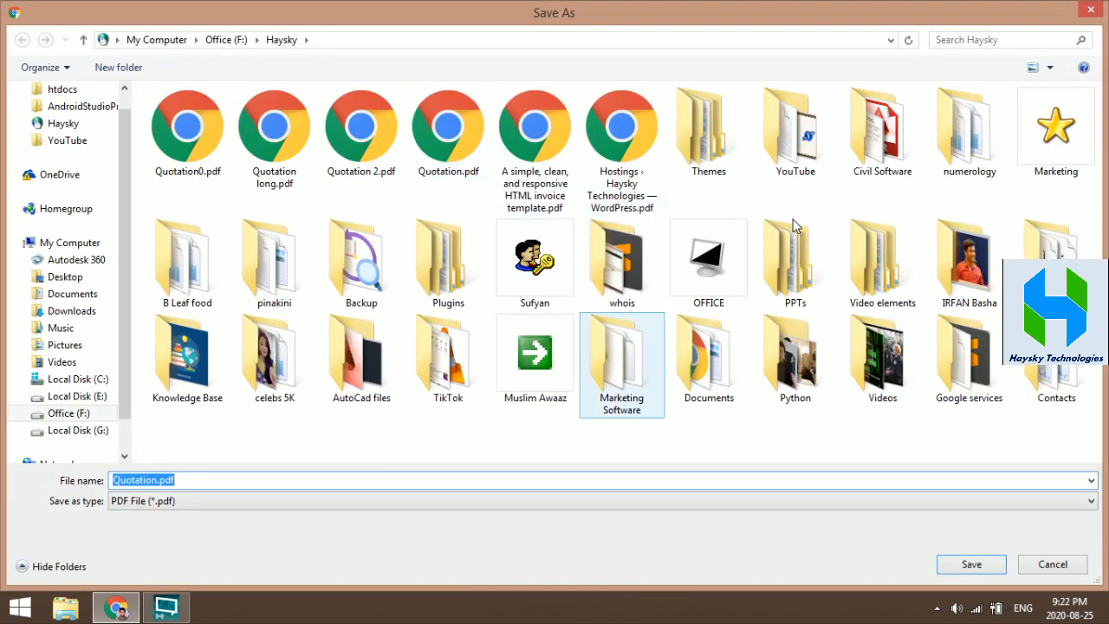
left_click(1033, 70)
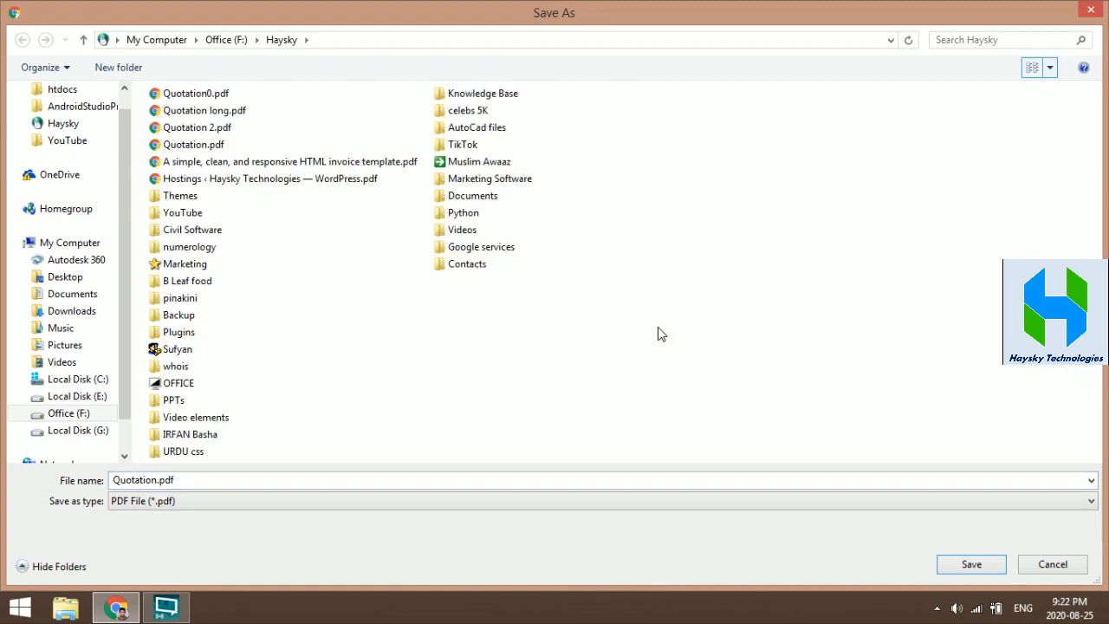
left_click(951, 568)
key("Return")
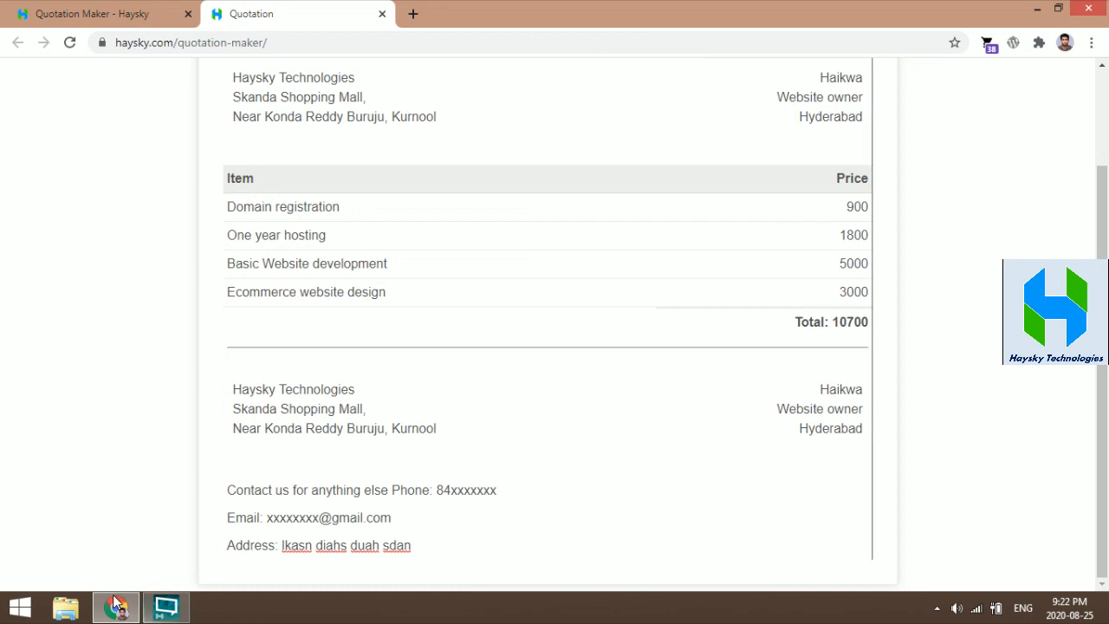
- Open the saved Quotation.pdf from the Haysky folder in File Explorer, check the whole page and close it
left_click(69, 612)
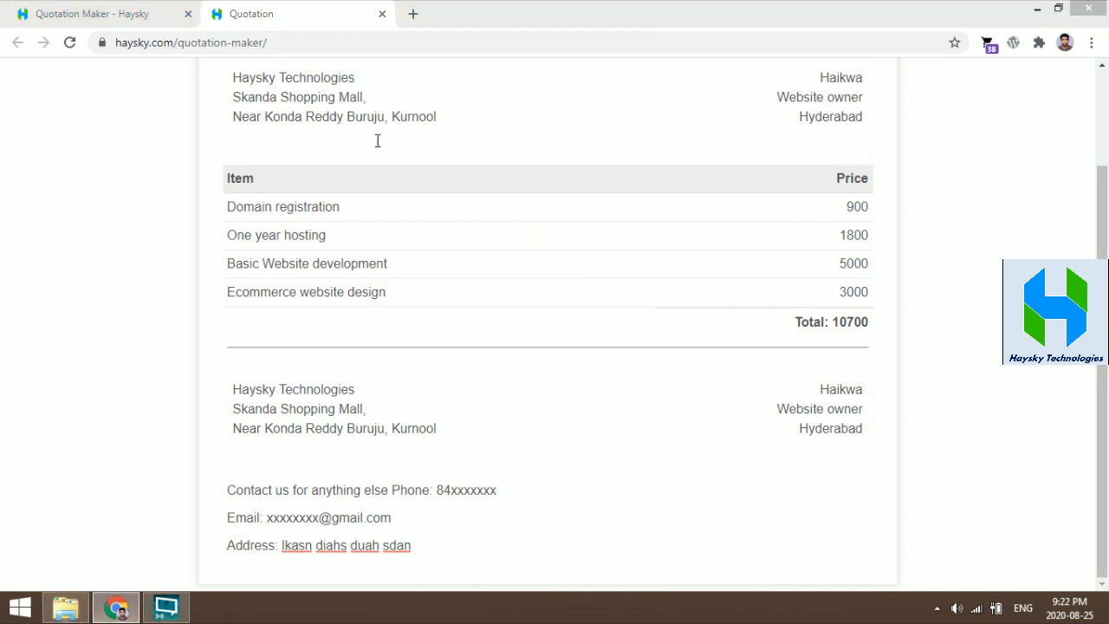
left_click(291, 235)
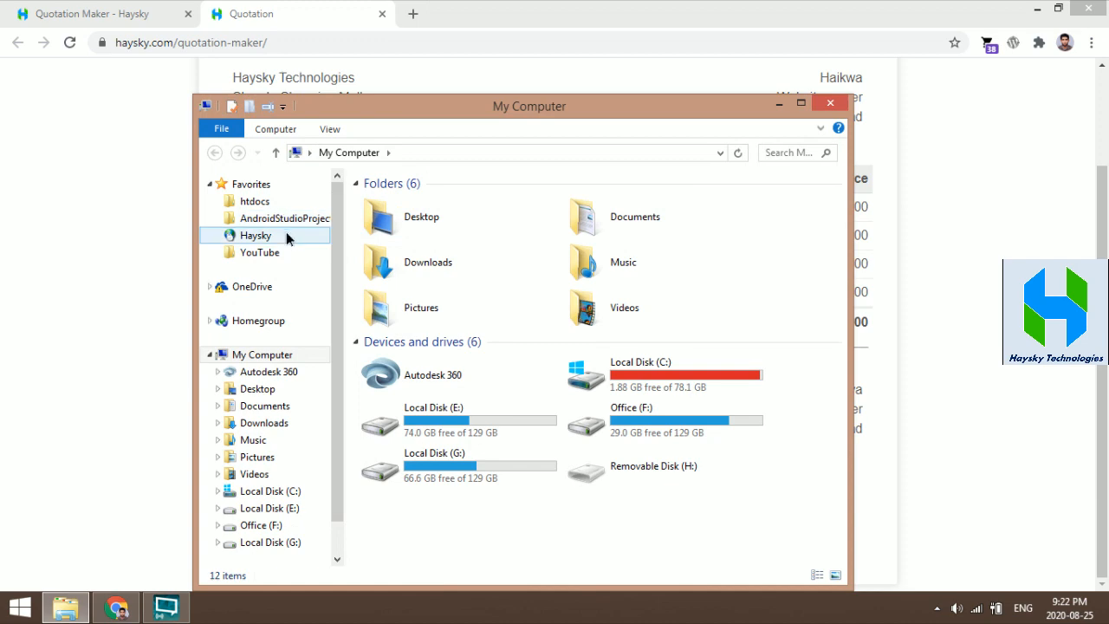
left_click(394, 223)
double_click(394, 222)
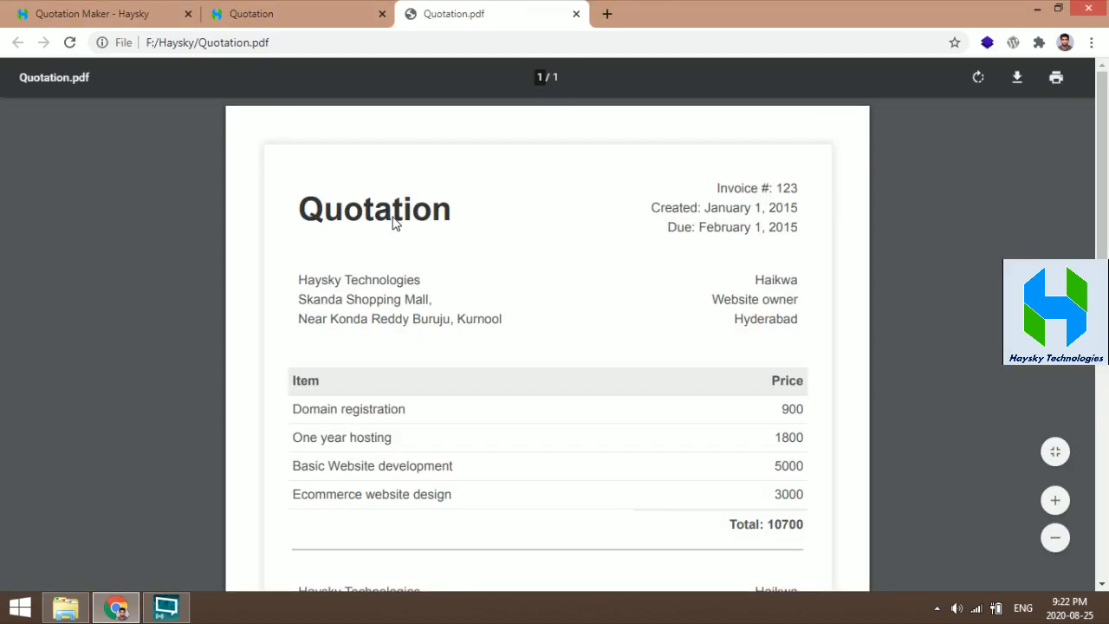
scroll(617, 213, "down", 4)
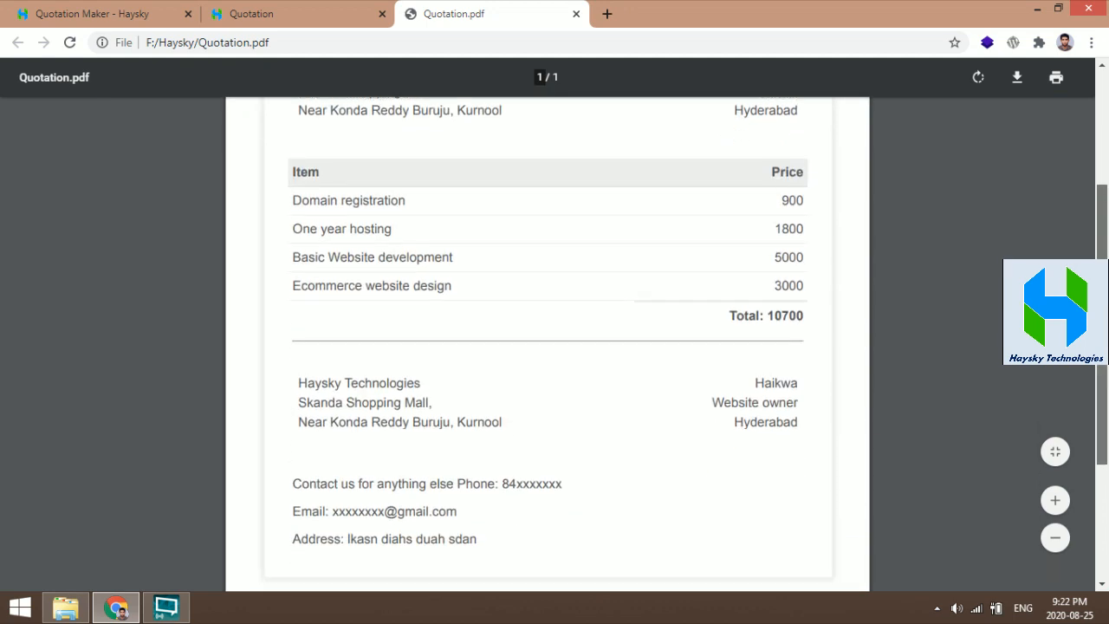
scroll(618, 214, "up", 4)
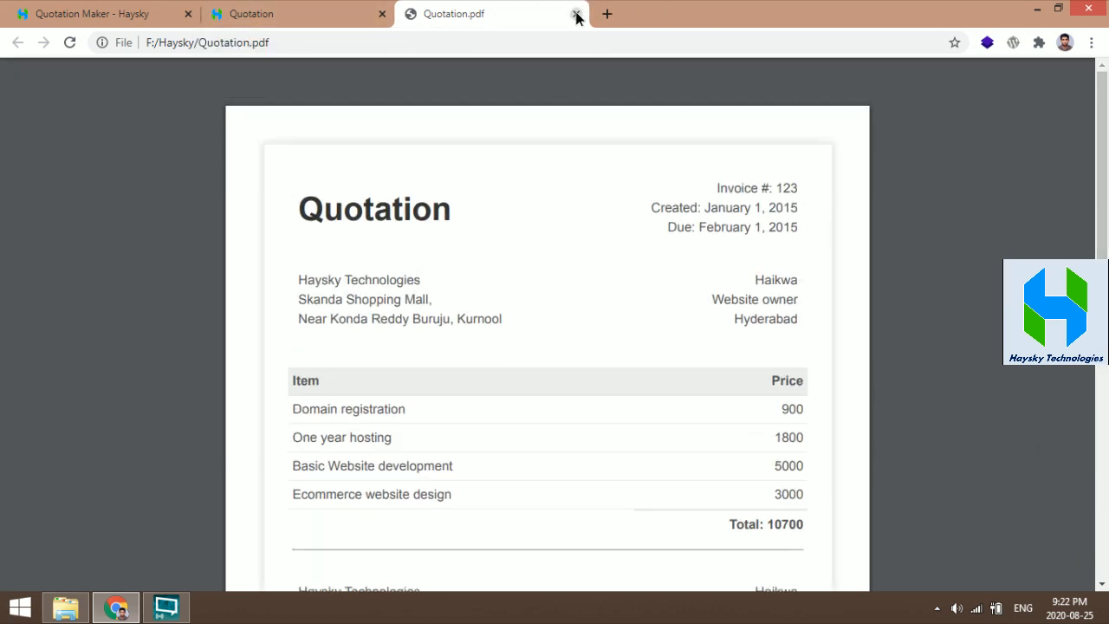
left_click(576, 14)
- Compare the top_left sender rows in the Quotation Maker form with the sender address lines on the generated quotation
left_click(157, 12)
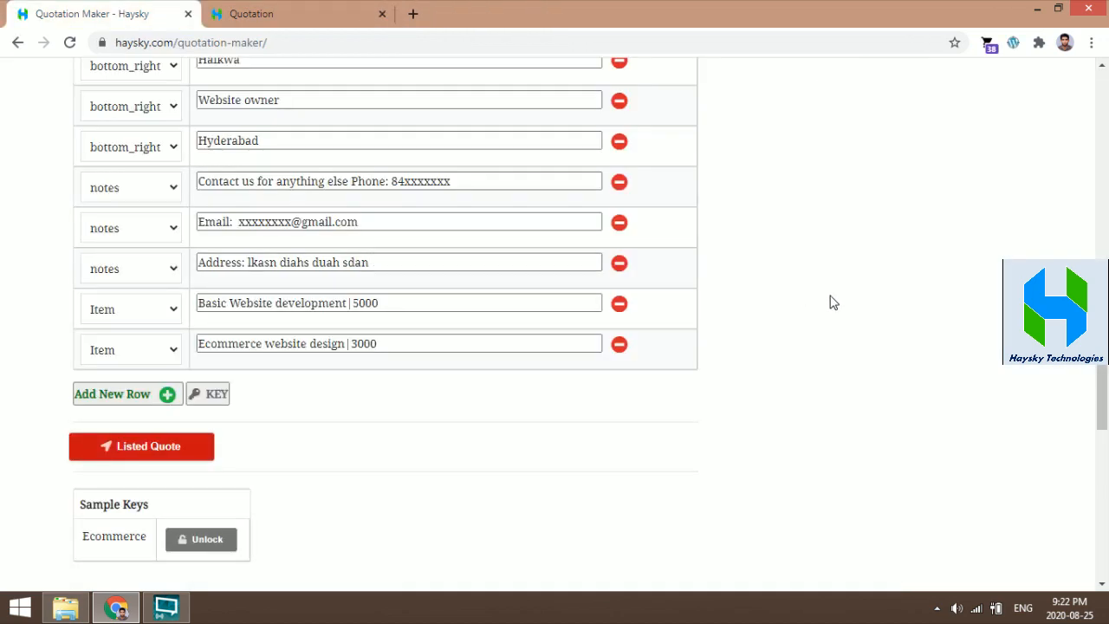
left_click_drag(1103, 397, 1107, 177)
scroll(1106, 178, "down", 1)
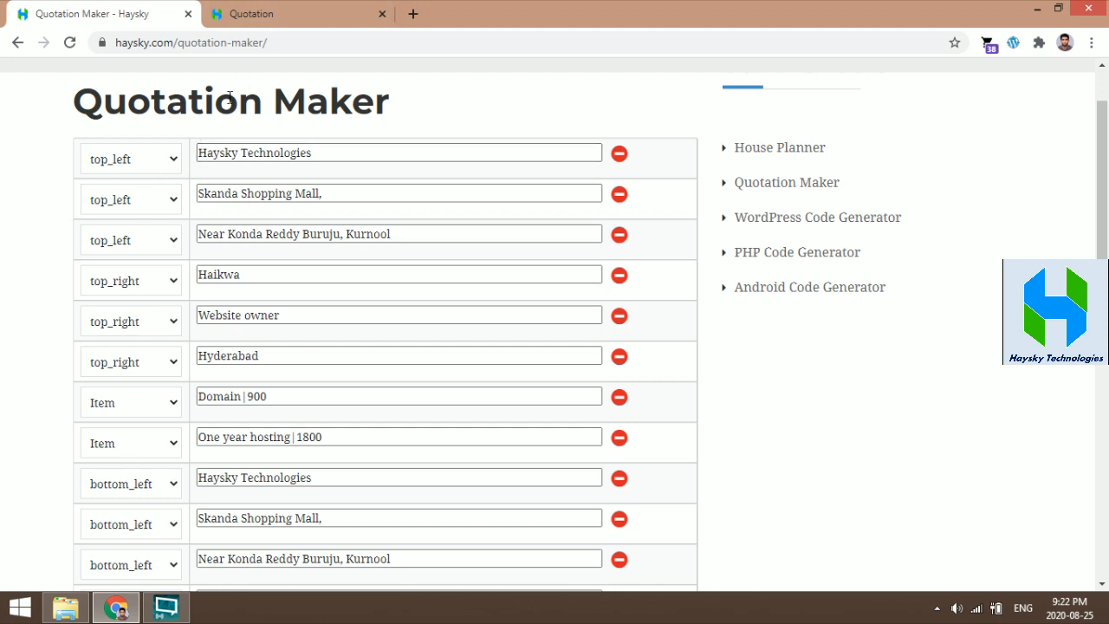
left_click(288, 12)
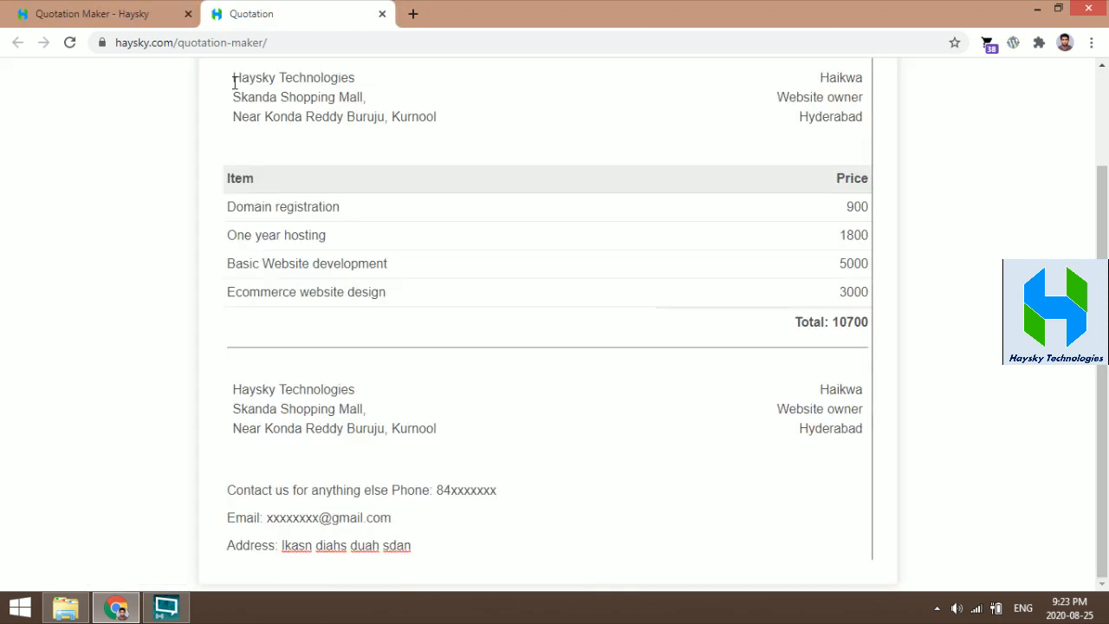
left_click_drag(234, 79, 355, 79)
left_click(135, 10)
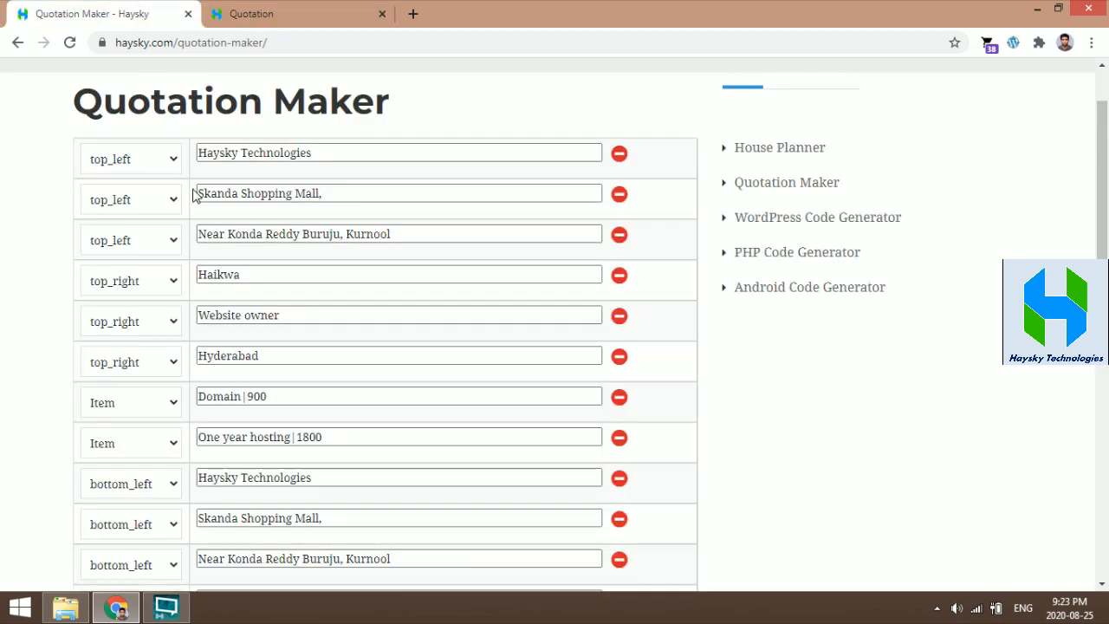
left_click_drag(197, 193, 355, 199)
left_click(295, 9)
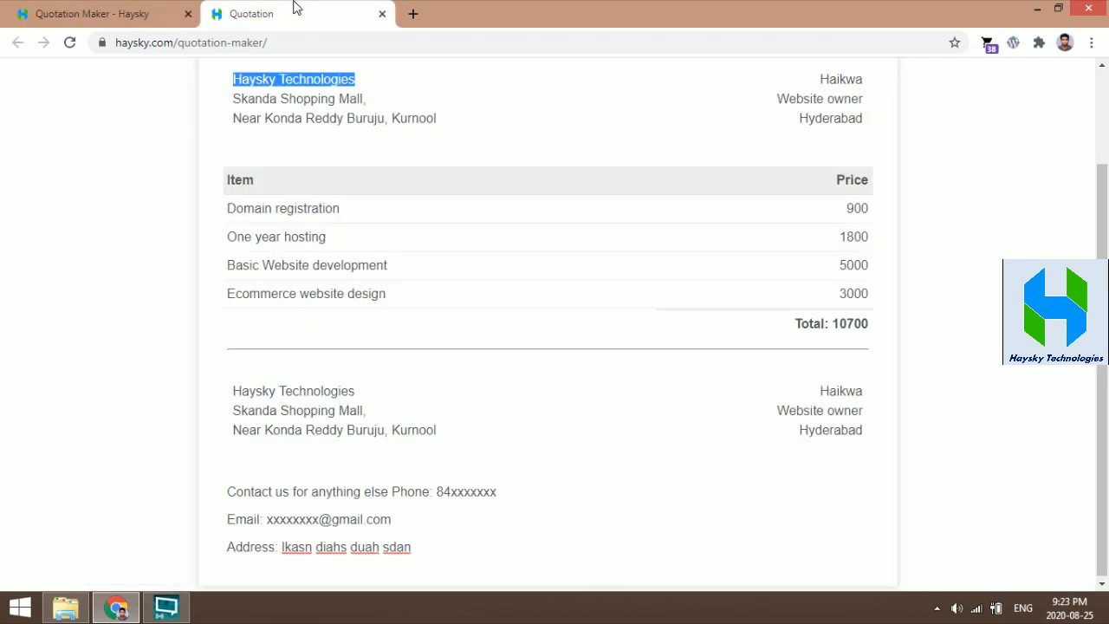
left_click_drag(234, 98, 378, 105)
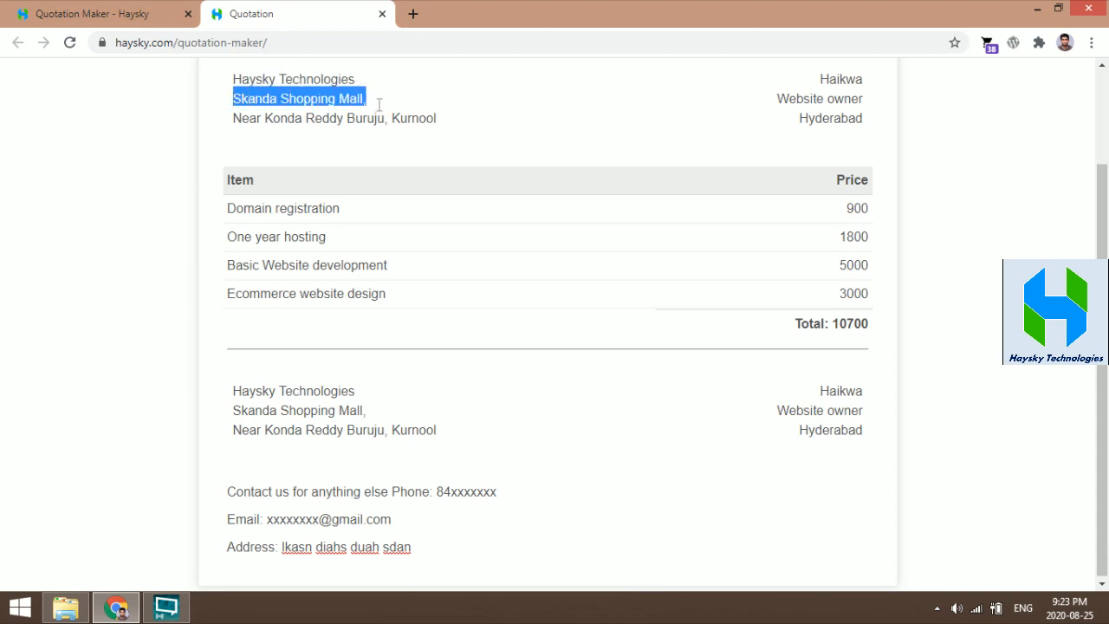
left_click_drag(234, 118, 437, 118)
- Return to the Quotation Maker form and review the three top_right rows holding the recipient's details
left_click(95, 14)
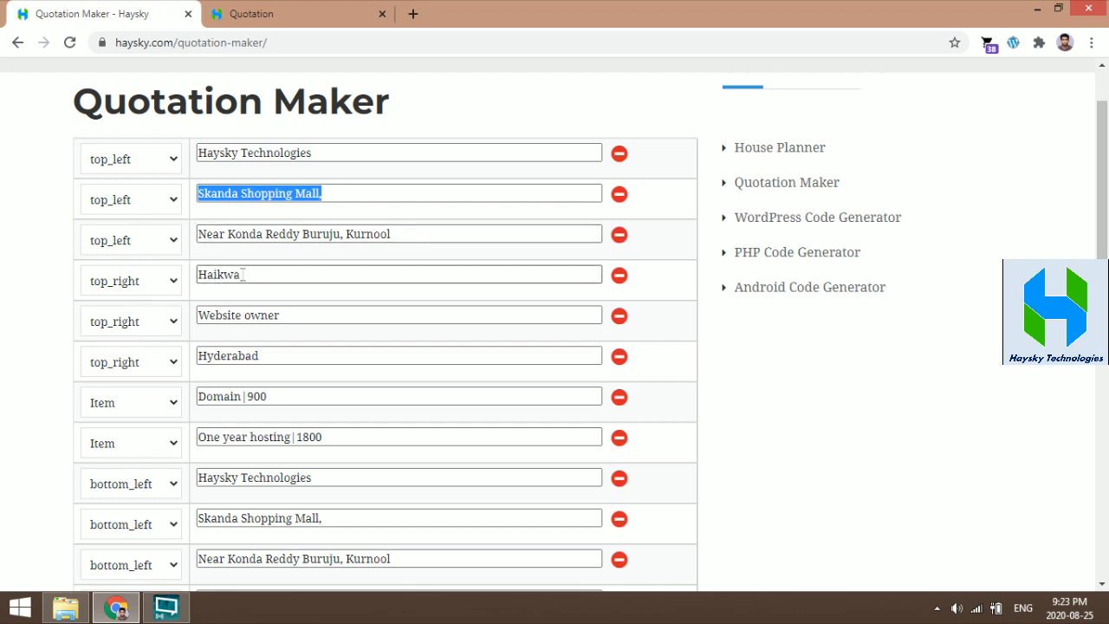
left_click_drag(242, 274, 198, 273)
left_click_drag(198, 315, 298, 316)
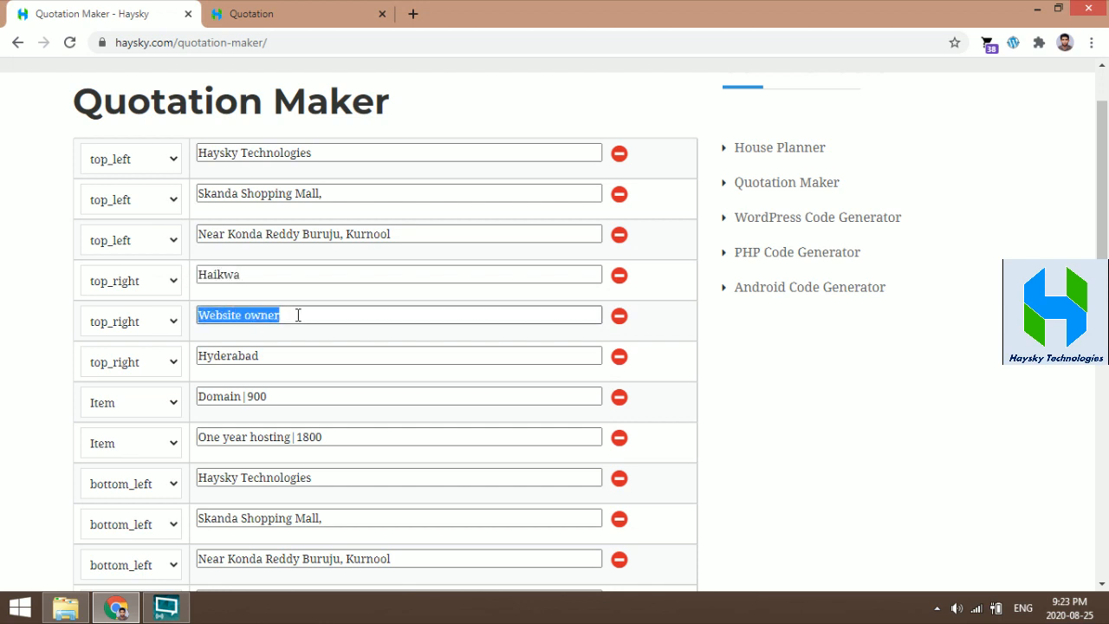
left_click_drag(270, 356, 198, 355)
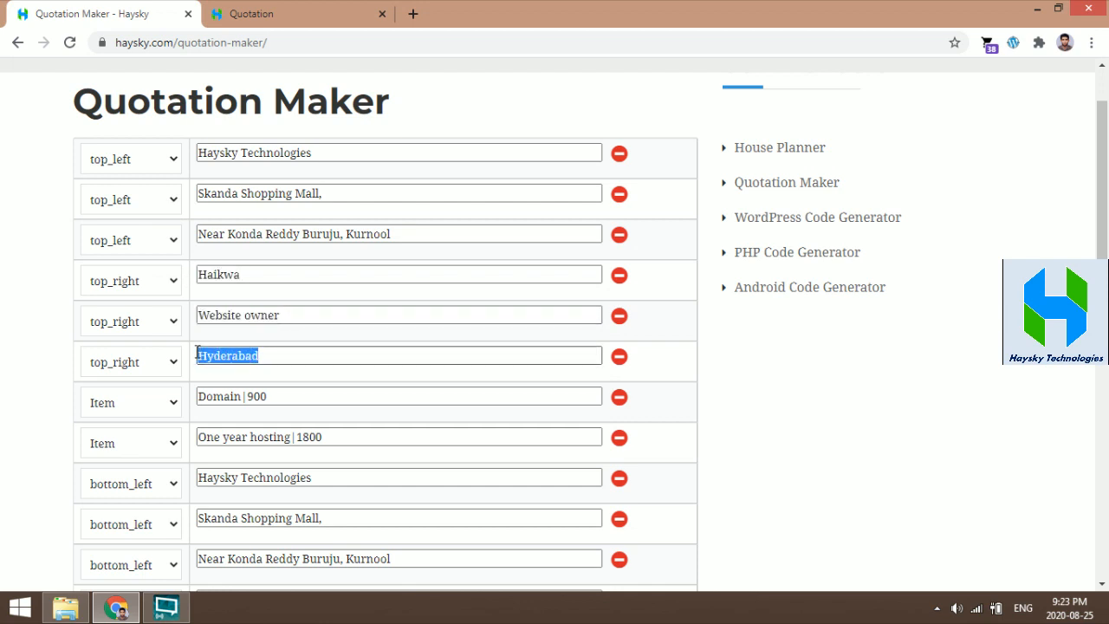
left_click(815, 393)
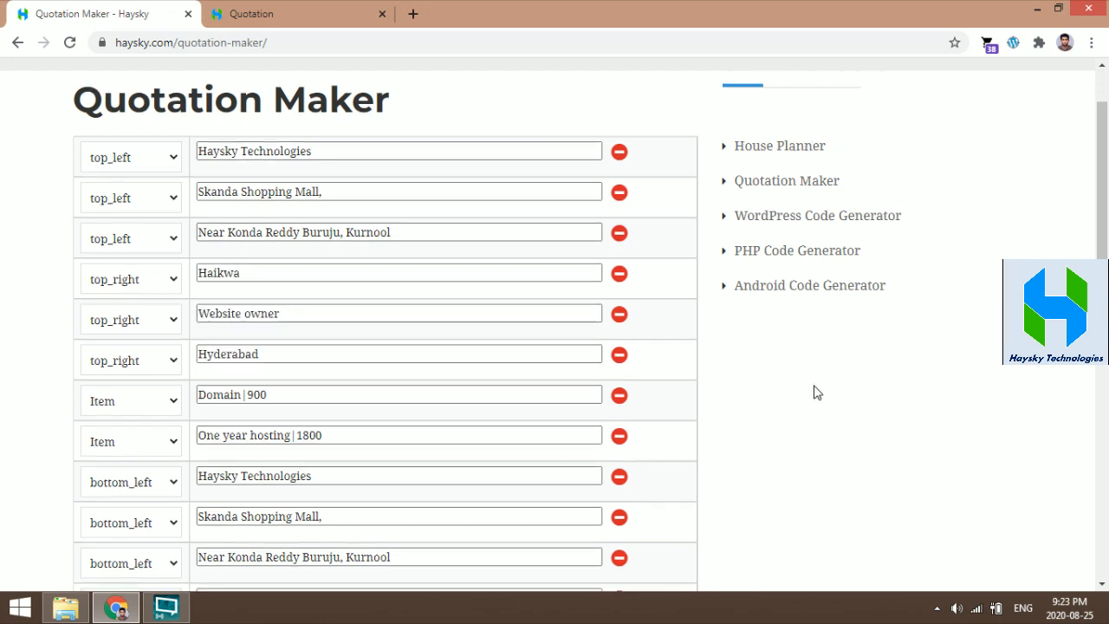
- Change the first Item row to "Domain Registration|₹900" and regenerate the quotation
scroll(814, 393, "down", 2)
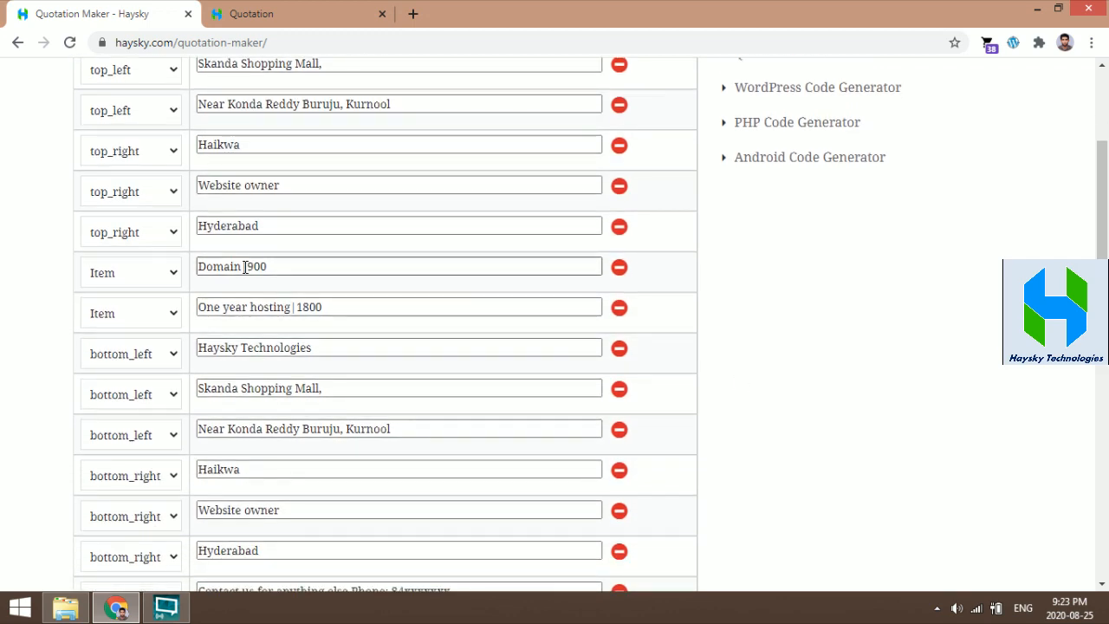
left_click_drag(200, 267, 244, 267)
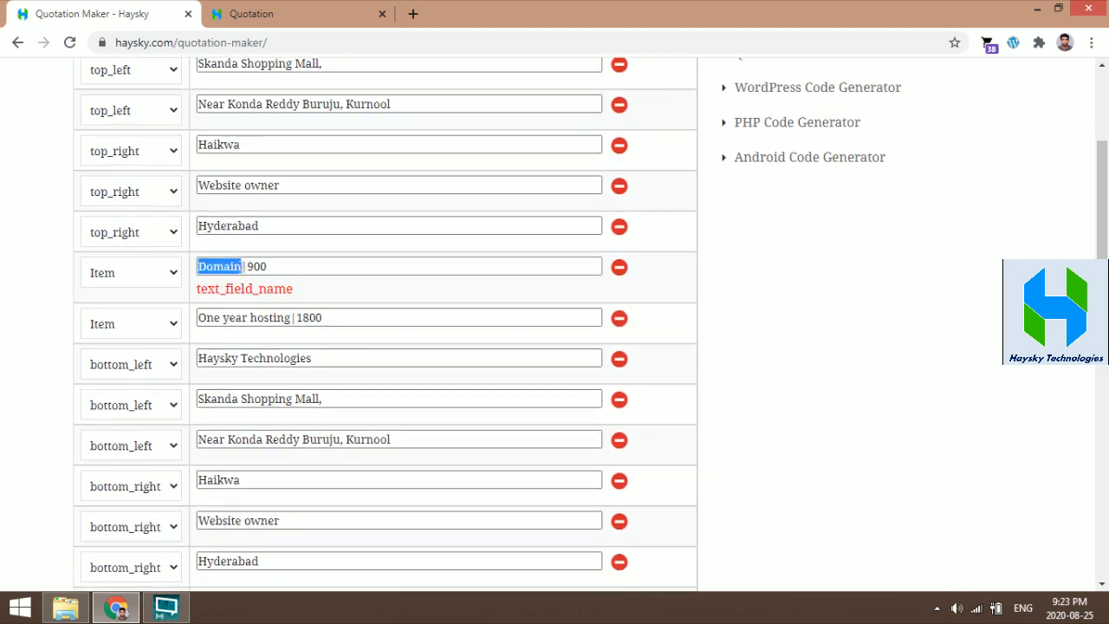
left_click(243, 267)
type("Regsi")
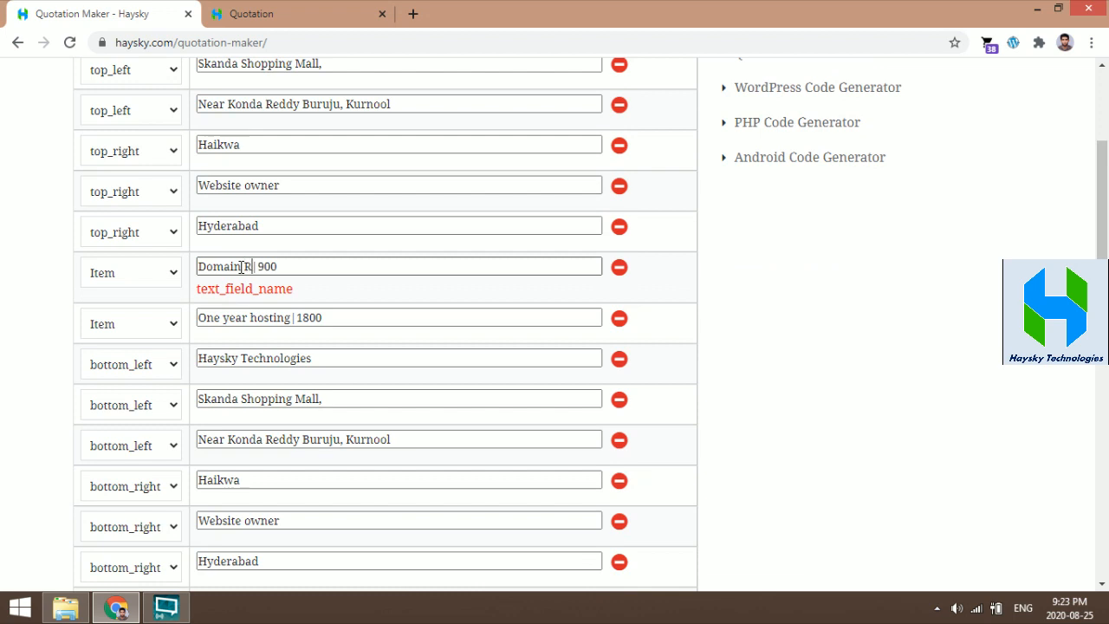
key("BackSpace")
key("BackSpace")
type("istration")
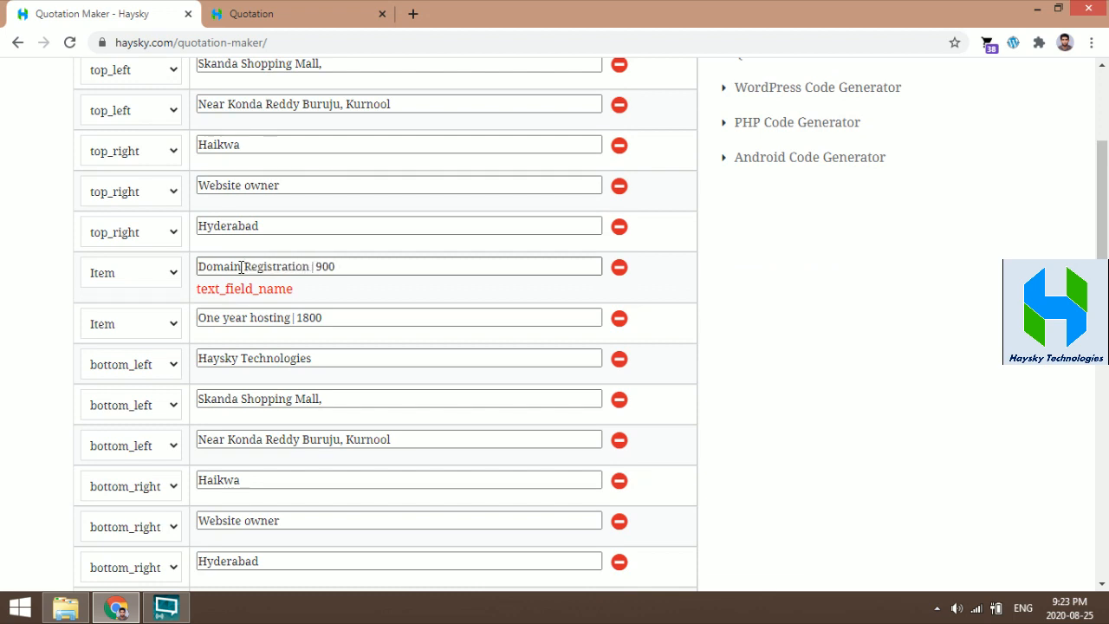
type(" | ₹")
left_click(376, 318)
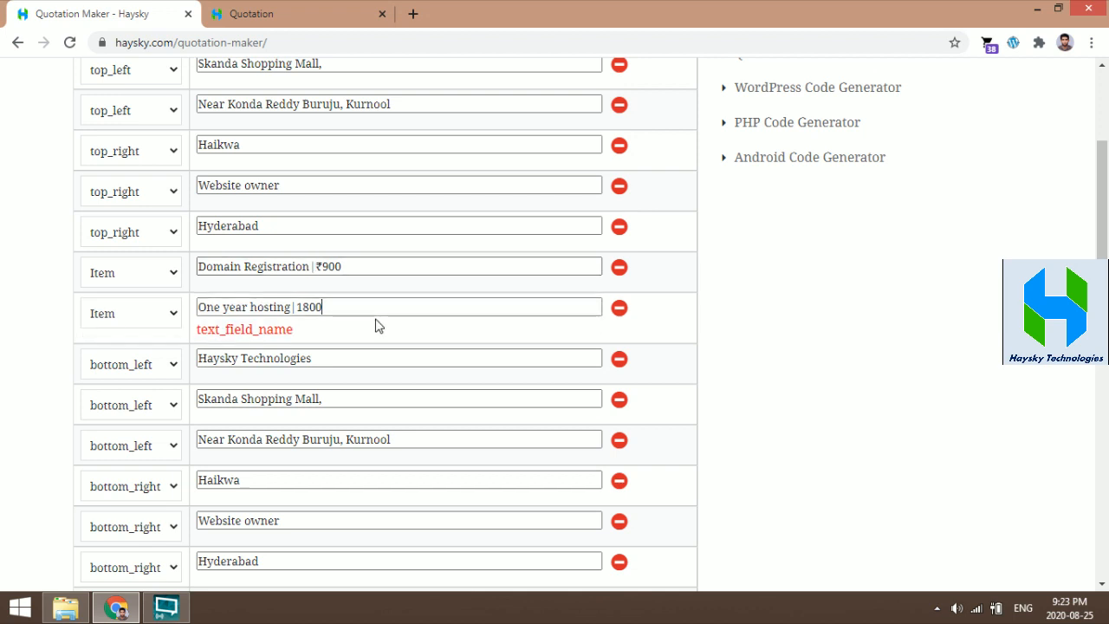
key("Return")
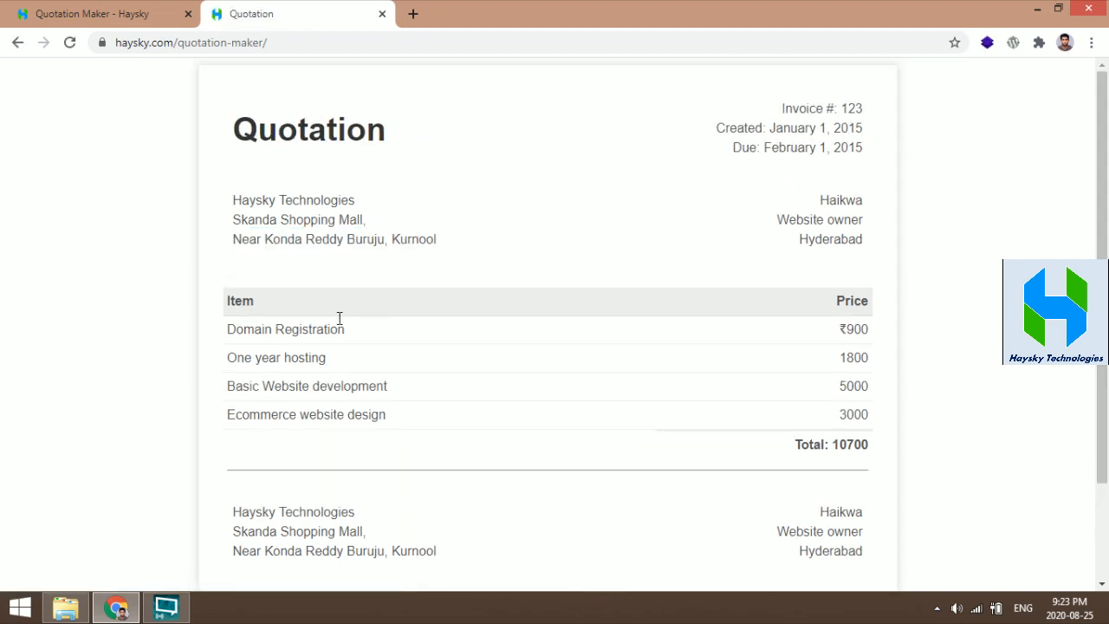
- Check the Domain Registration and One year hosting items and the Domain Registration price on the generated quotation
left_click_drag(228, 330, 352, 328)
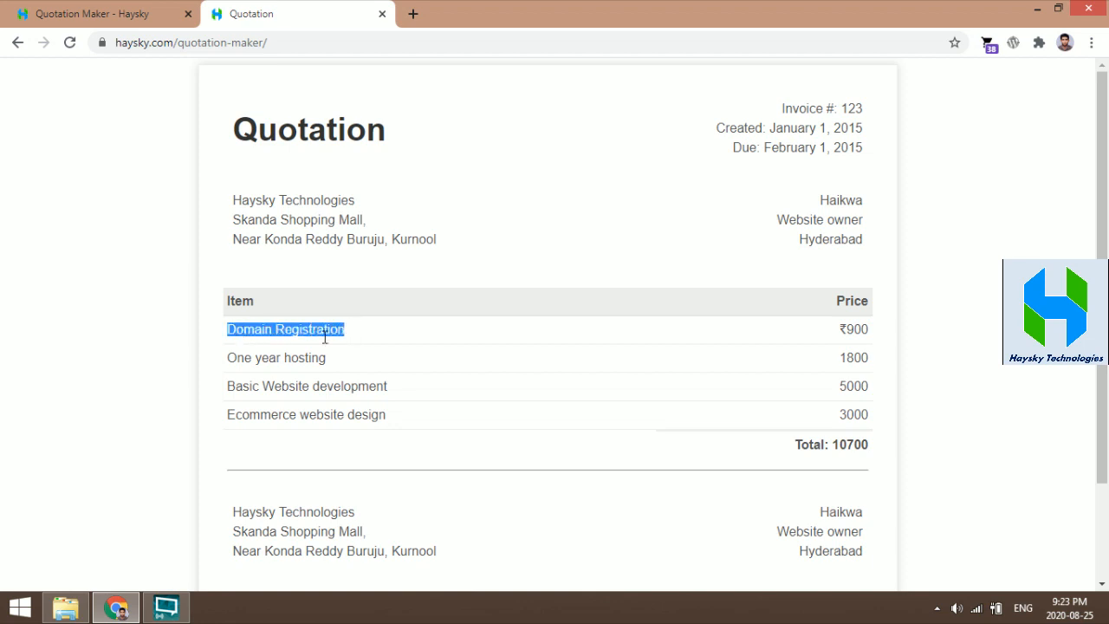
left_click_drag(231, 362, 343, 354)
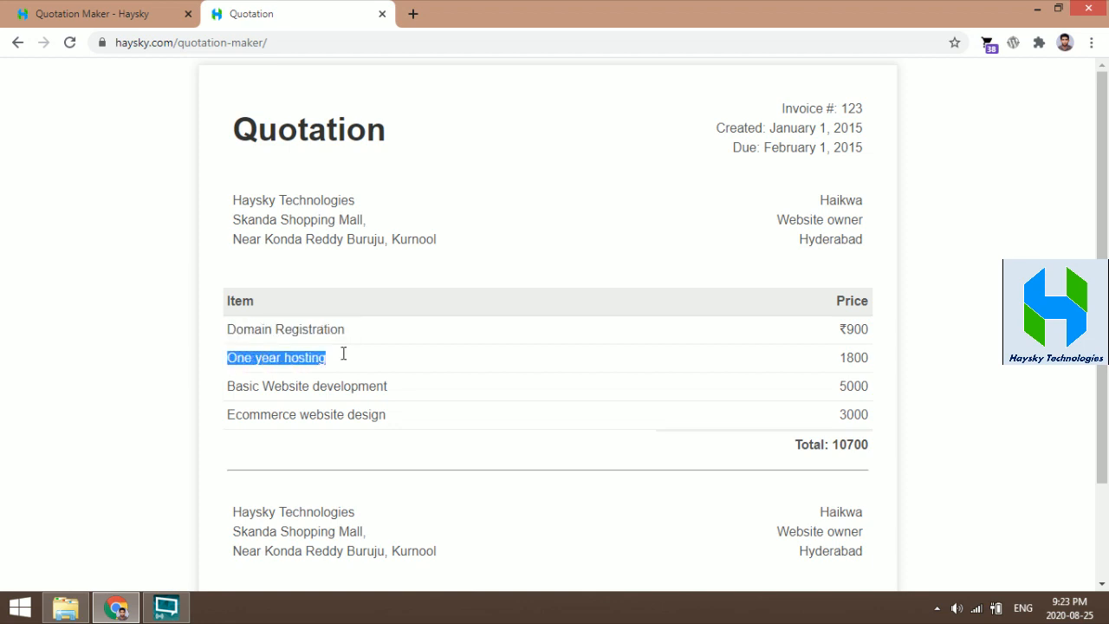
left_click_drag(230, 329, 361, 333)
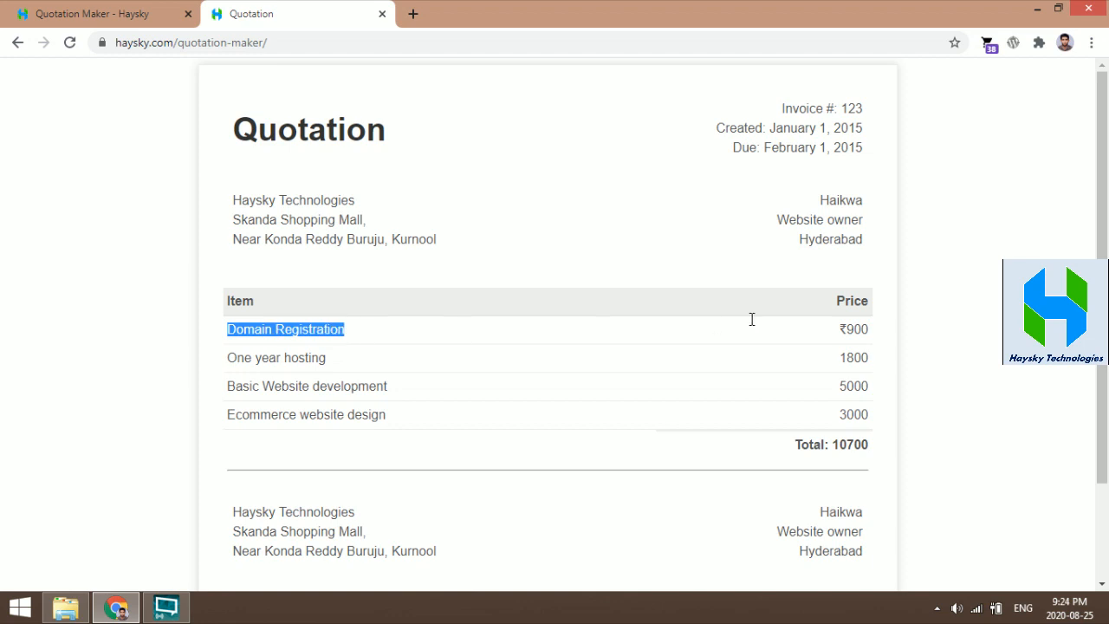
left_click_drag(839, 330, 863, 330)
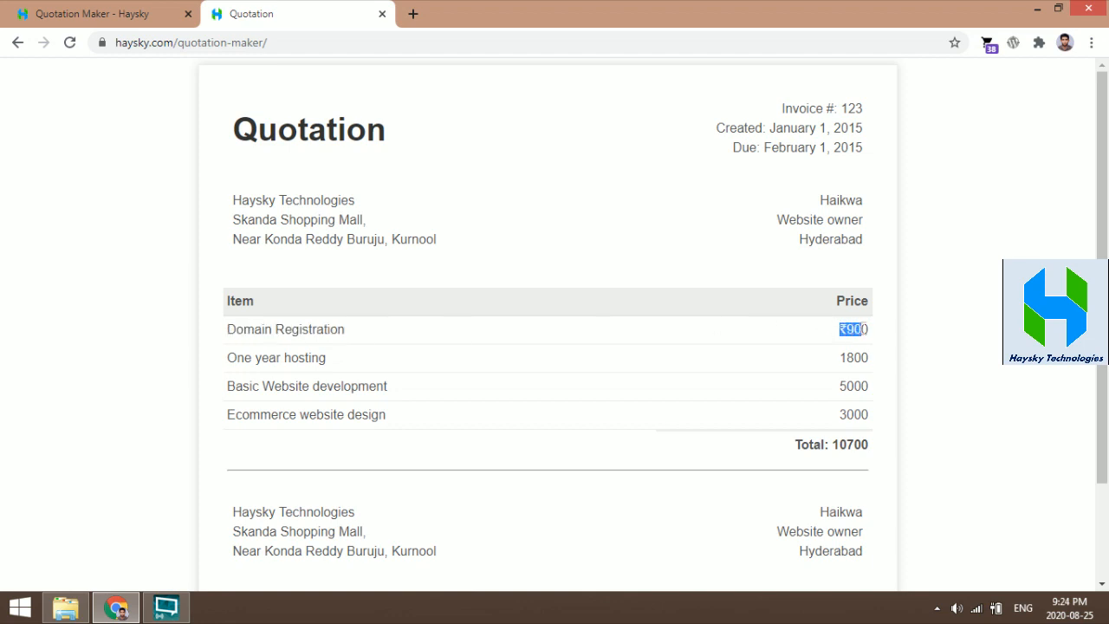
left_click(870, 329)
- Return to the form and view the available row types for the One year hosting row
left_click(168, 11)
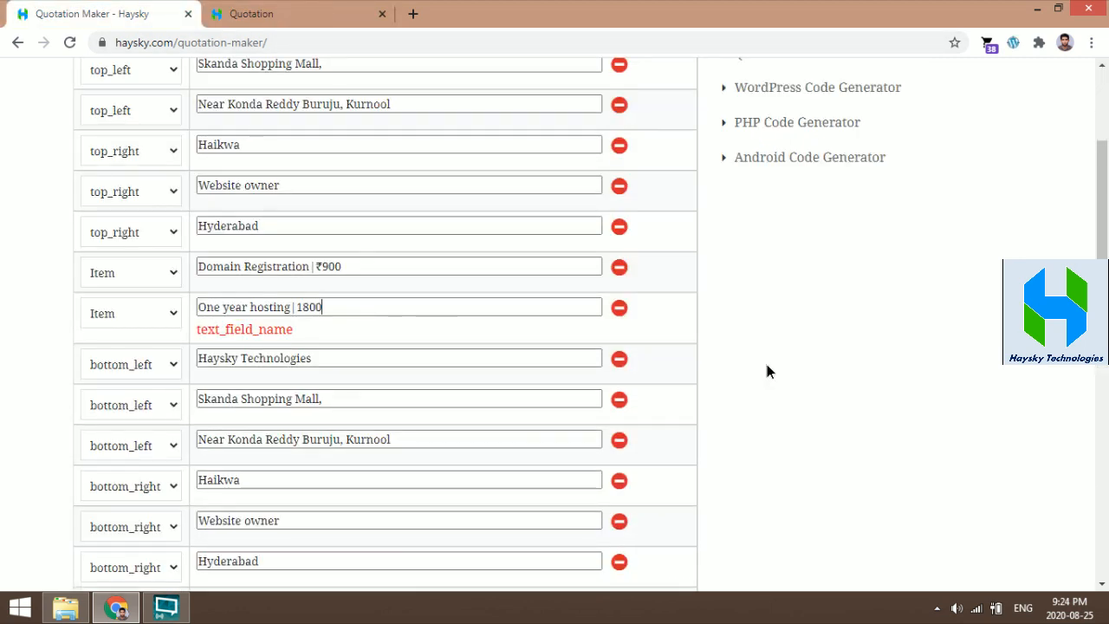
left_click(139, 317)
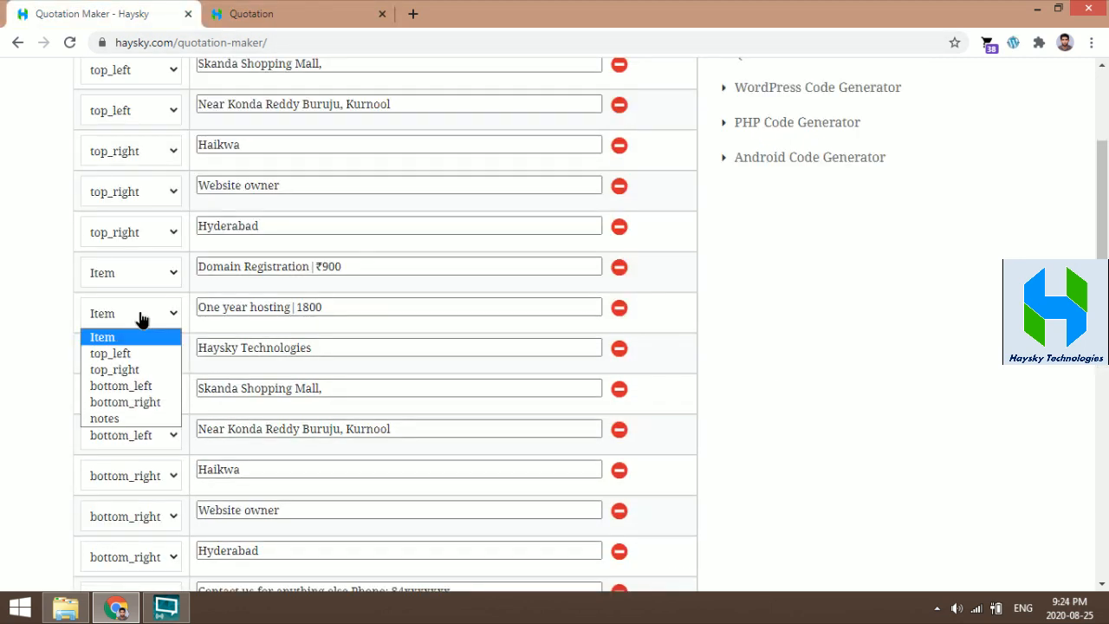
left_click(141, 319)
- Replace the first bottom_left row's text with "Managing Director", regenerate the quotation and check that line
left_click_drag(1103, 291, 1103, 338)
left_click_drag(199, 198, 434, 215)
type("Managing Director")
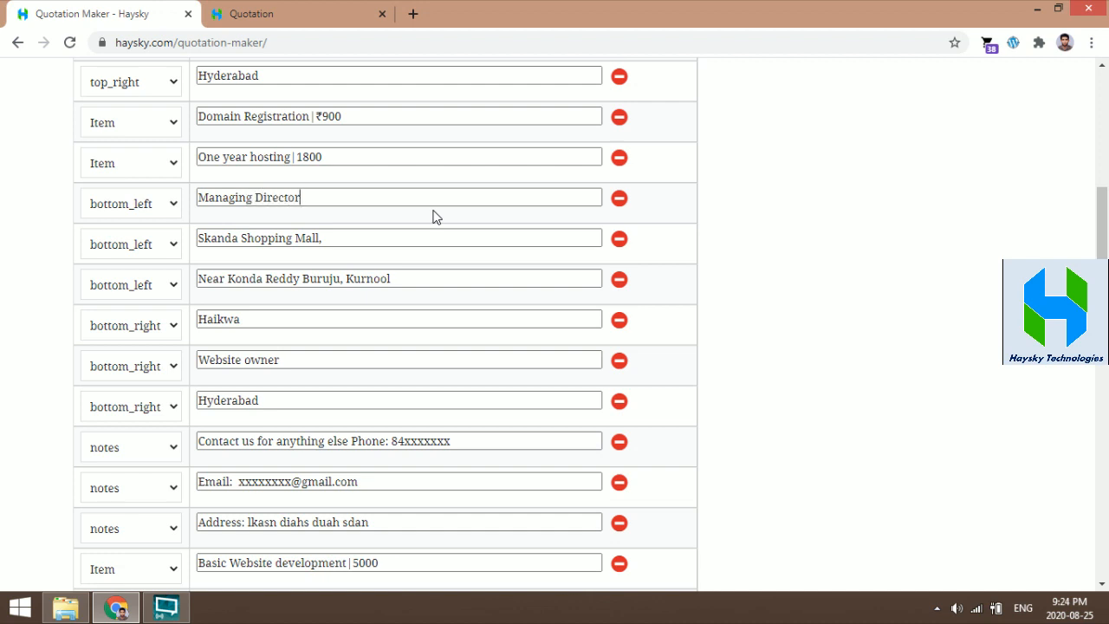
key("Return")
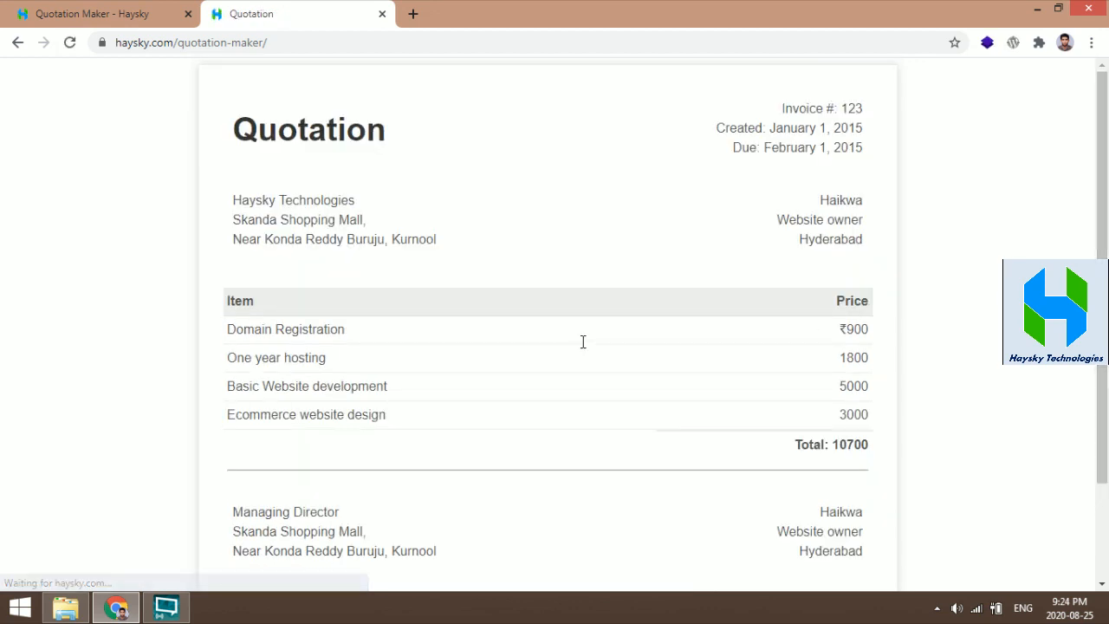
left_click_drag(234, 511, 352, 511)
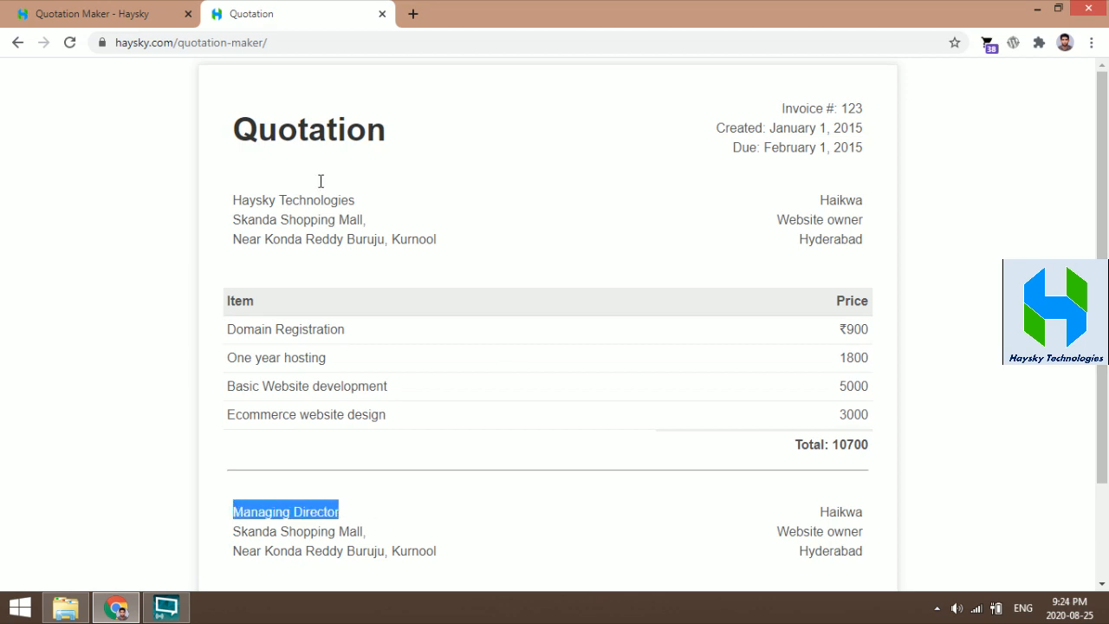
- Add a notes row with the text "Apple Bat" to the form, regenerate the quotation and check its notes
left_click(87, 10)
scroll(966, 315, "down", 5)
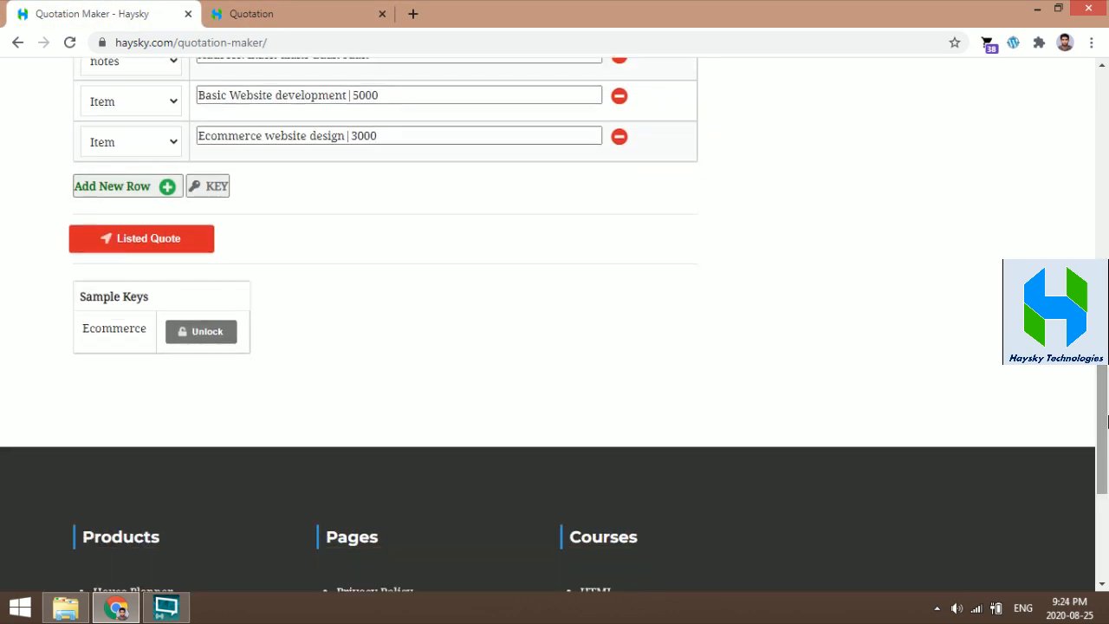
scroll(967, 314, "up", 3)
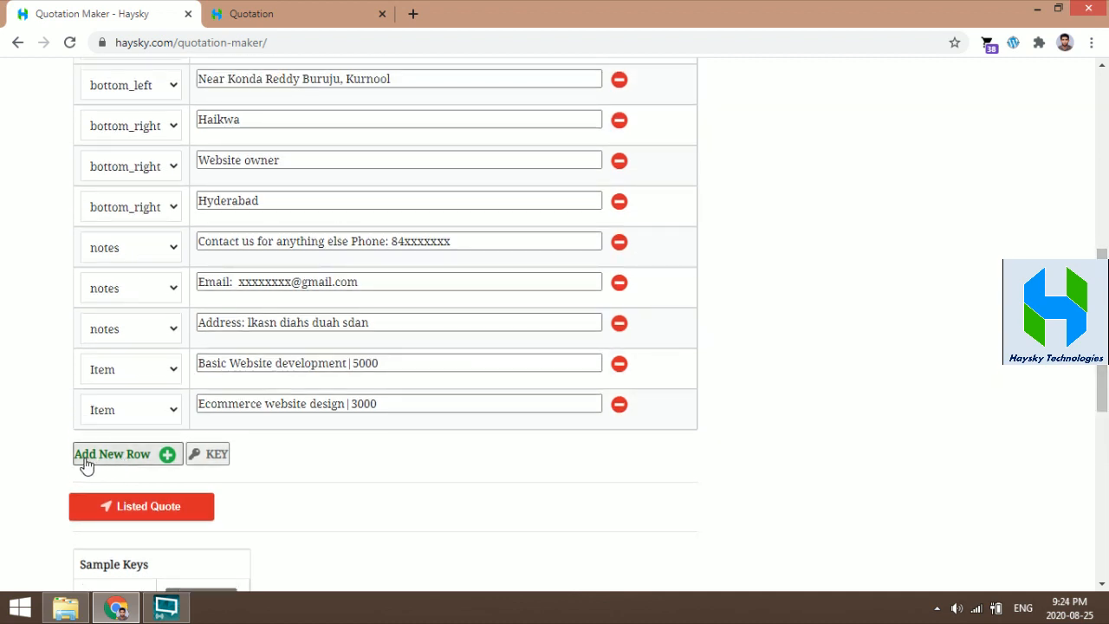
left_click(126, 458)
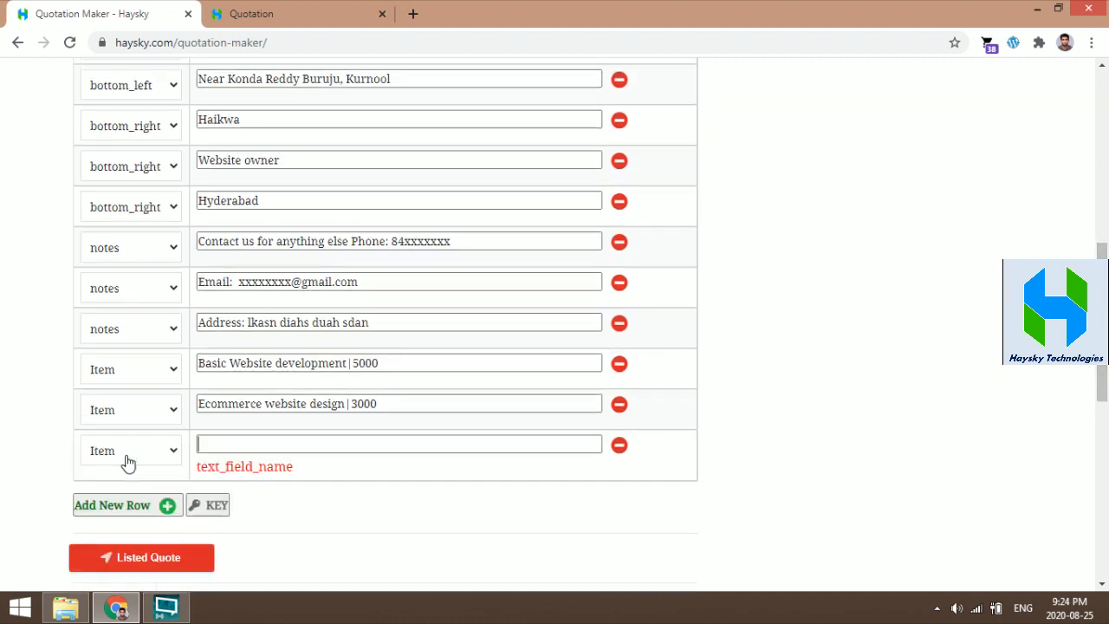
left_click(169, 451)
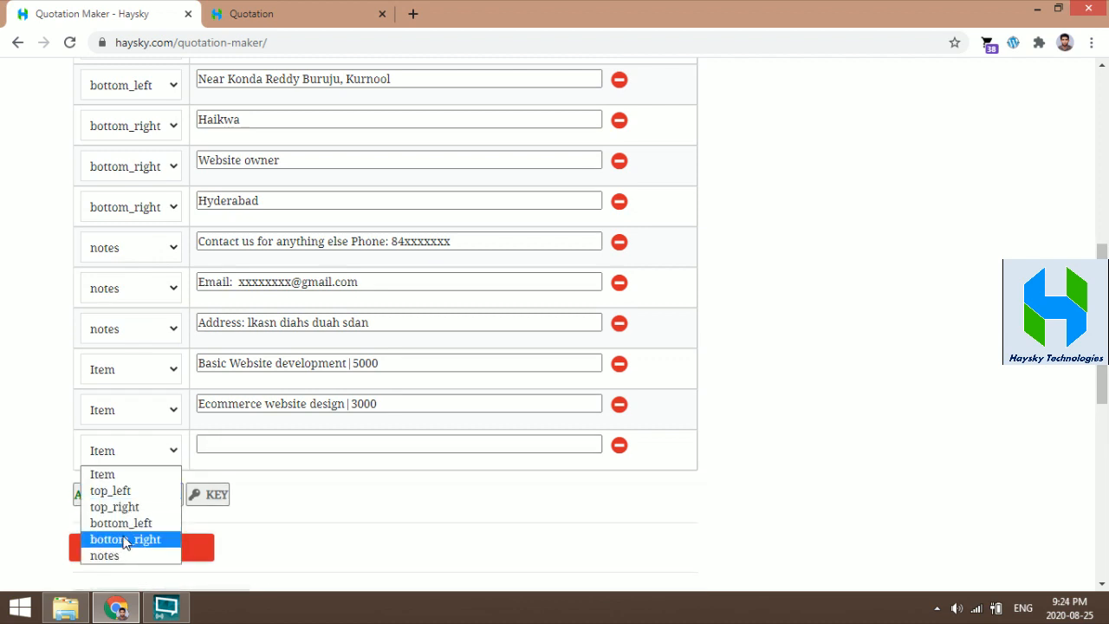
left_click(100, 554)
left_click(222, 447)
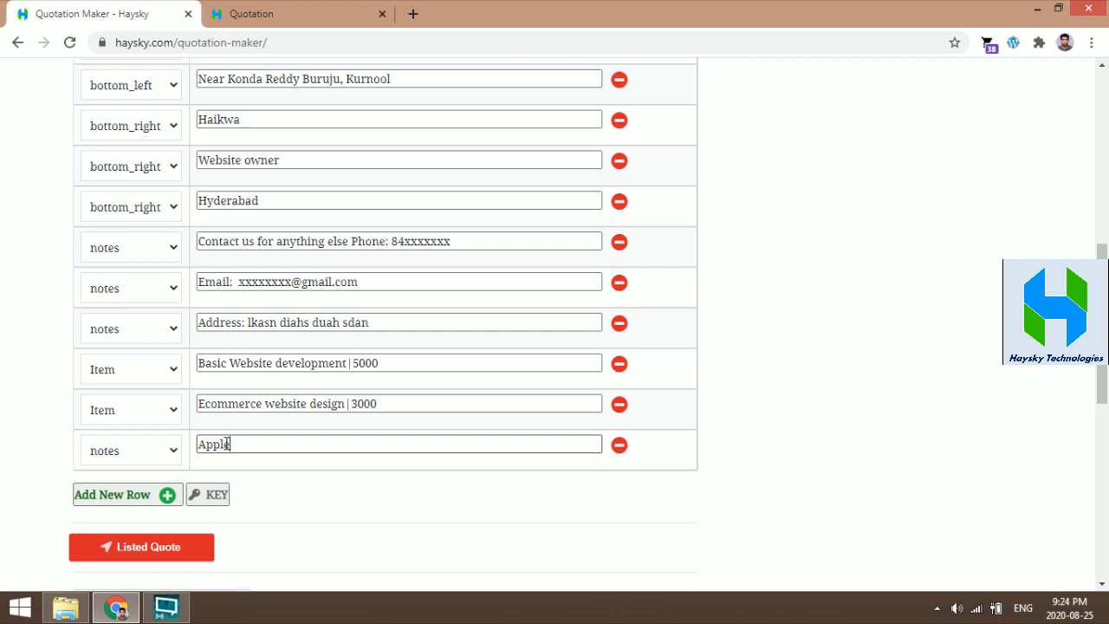
key("Return")
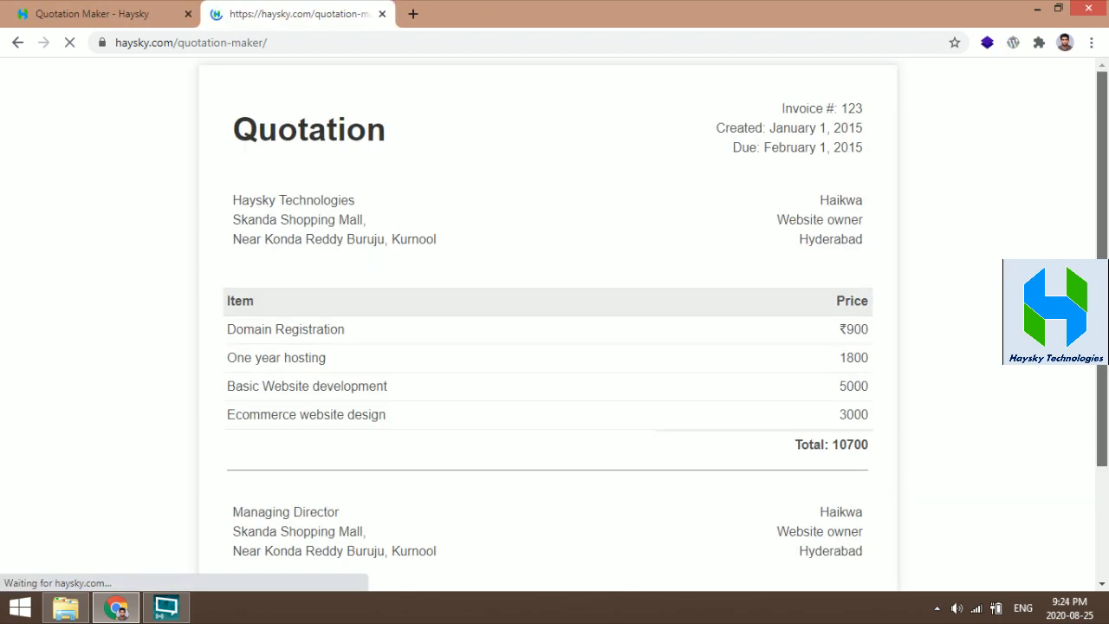
scroll(1064, 530, "down", 2)
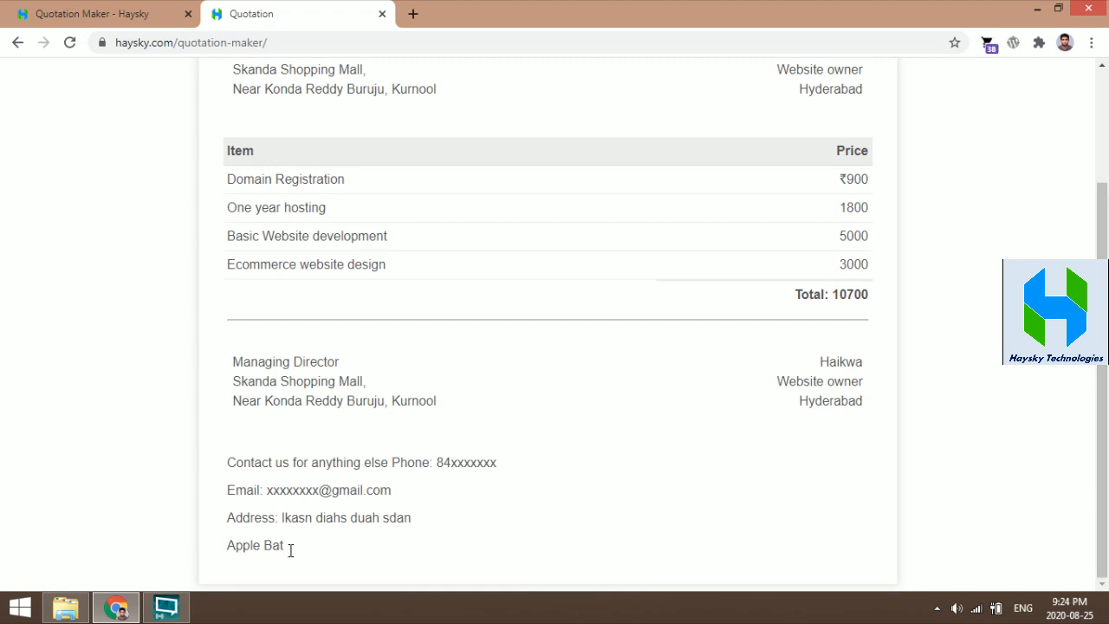
left_click(130, 12)
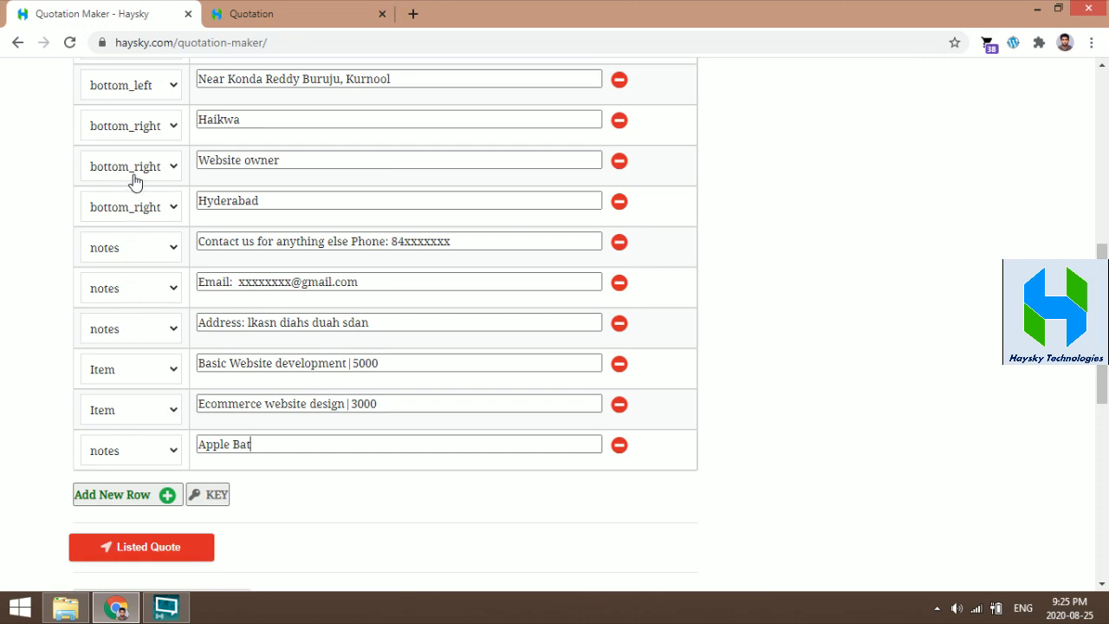
left_click_drag(1103, 326, 1106, 392)
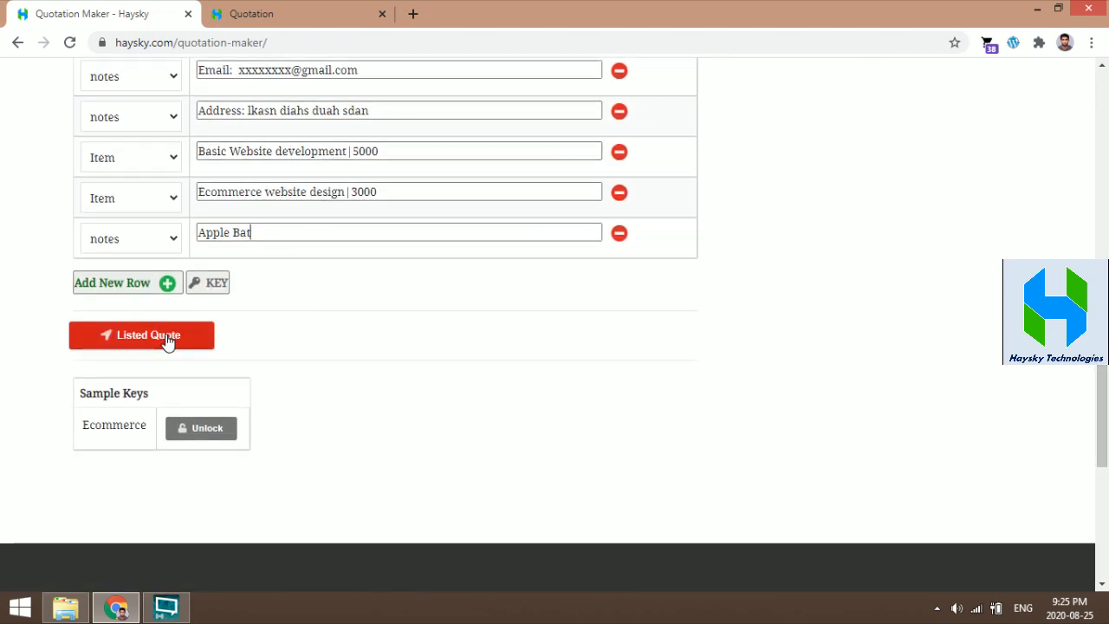
left_click(256, 227)
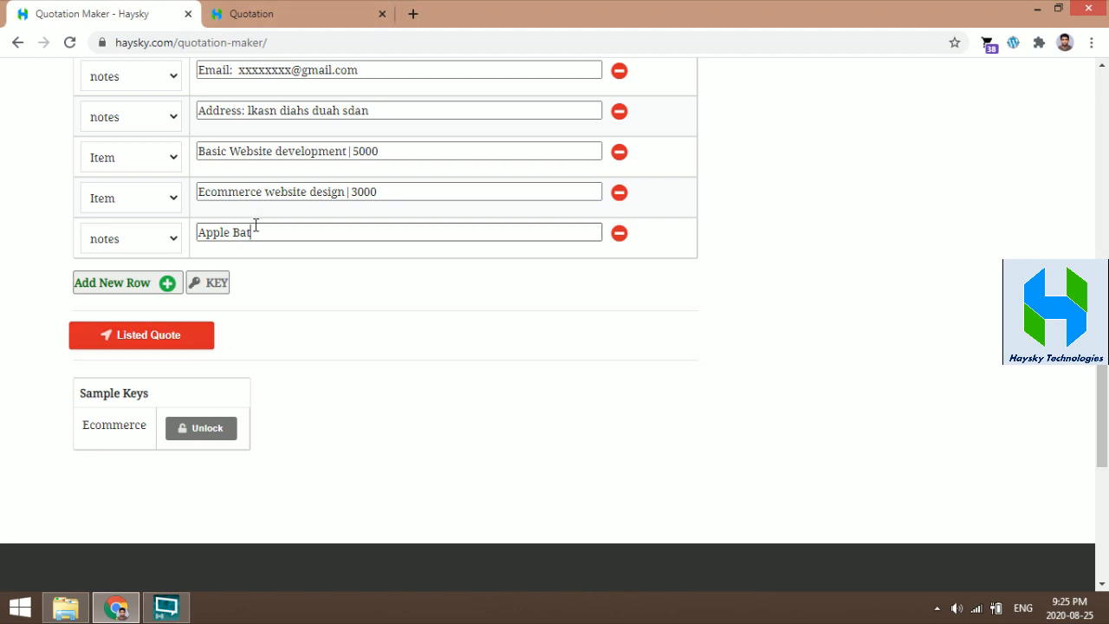
- Replace the "Quotation" heading on the generated quotation with "Haysky Technologies"
left_click(307, 11)
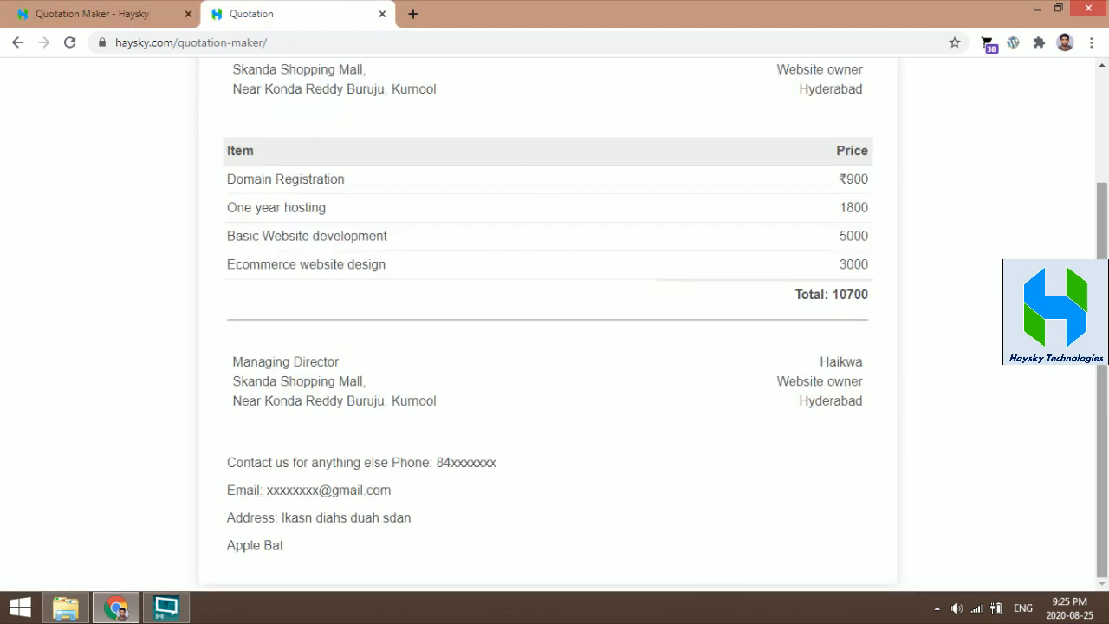
scroll(584, 188, "up", 2)
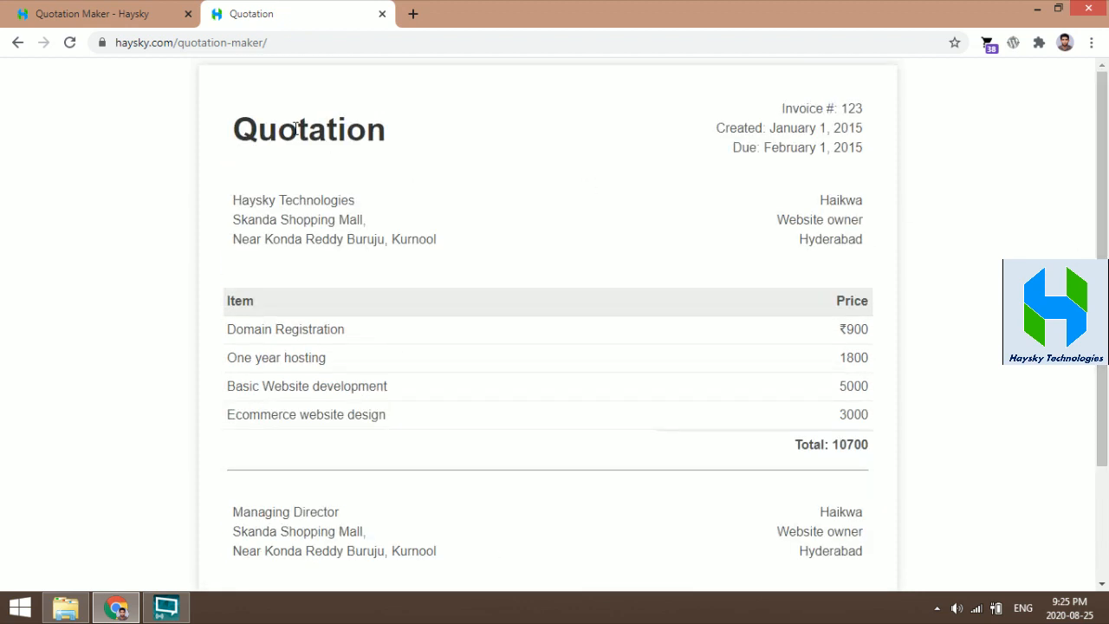
double_click(392, 131)
type("Haysky")
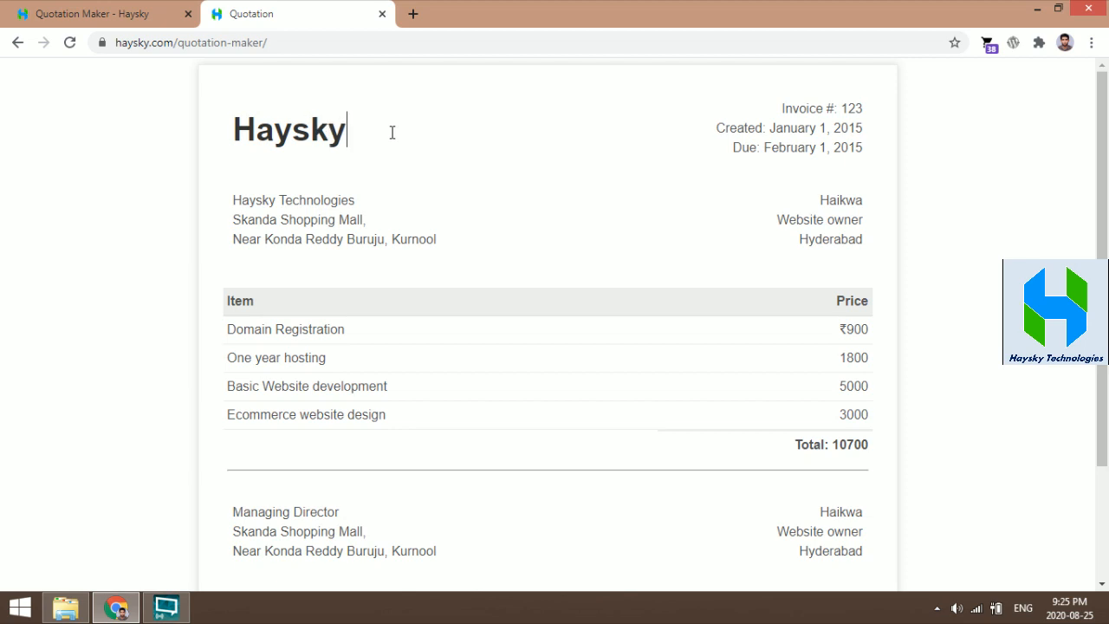
type(" Technologies")
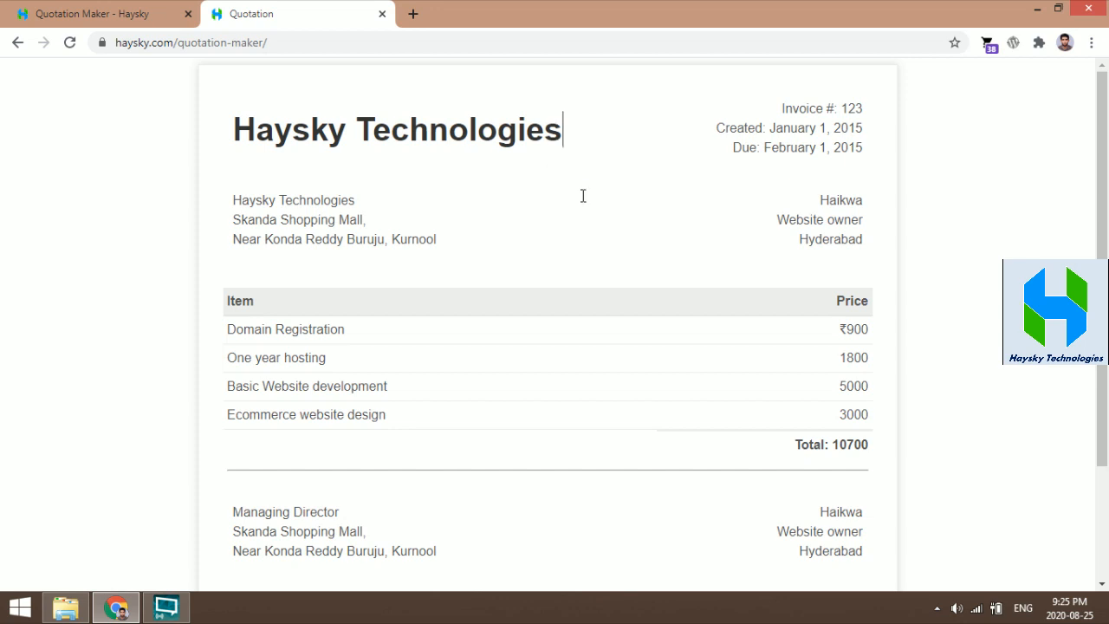
- Highlight the creation date, due date and invoice number in the quotation header to examine them
left_click_drag(771, 127, 865, 129)
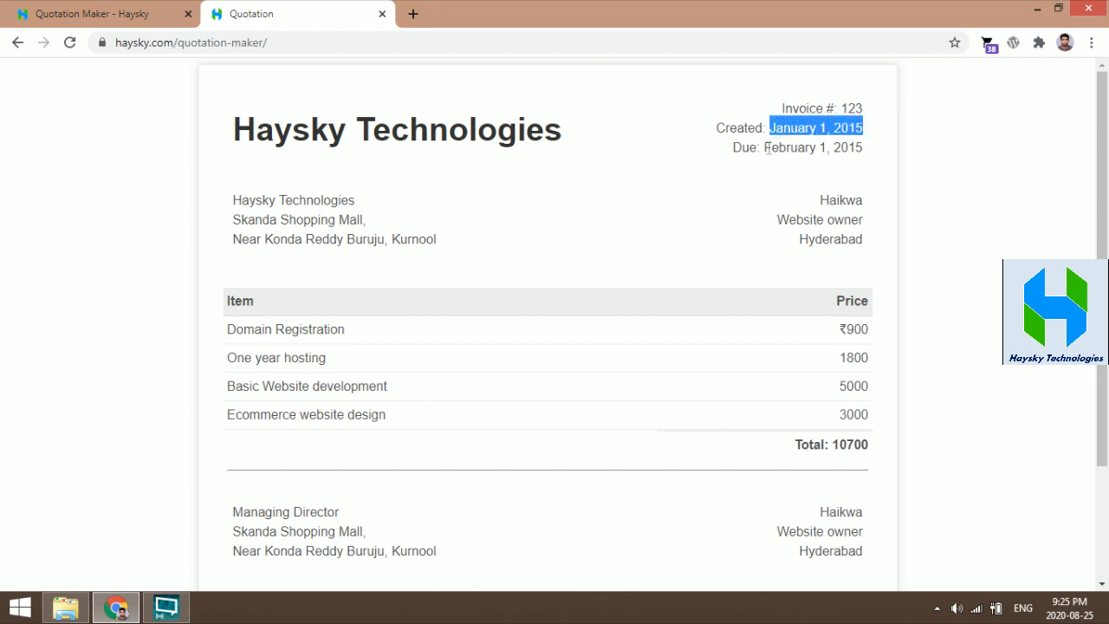
left_click_drag(767, 147, 864, 114)
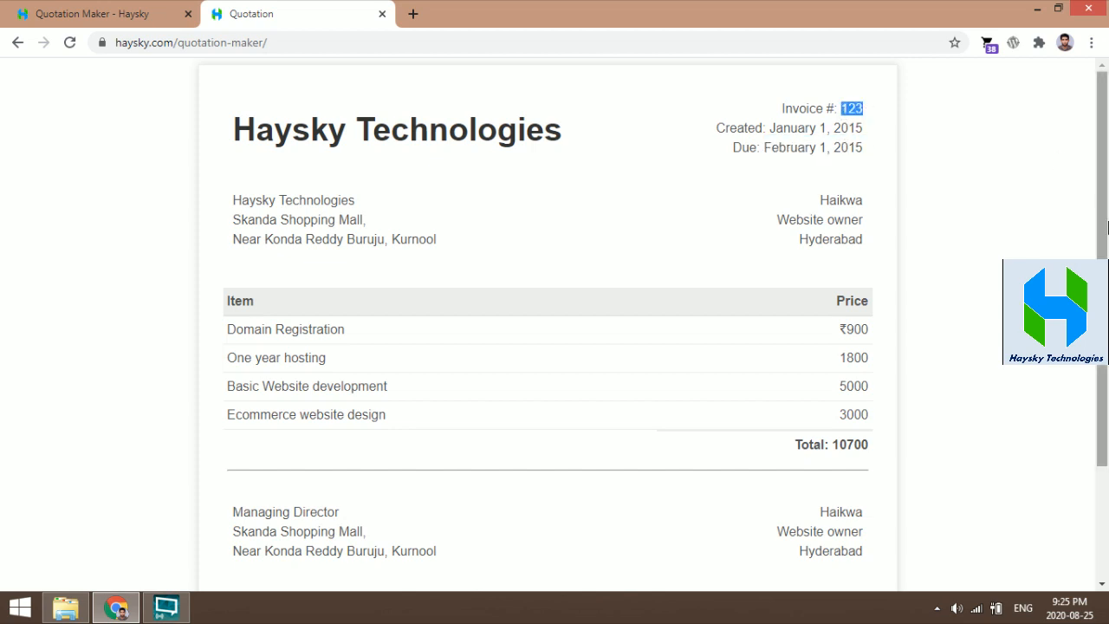
- Open the print preview of the generated quotation to review its Save as PDF options, and cancel without saving
scroll(865, 113, "down", 2)
scroll(1005, 252, "up", 2)
left_click(1004, 252)
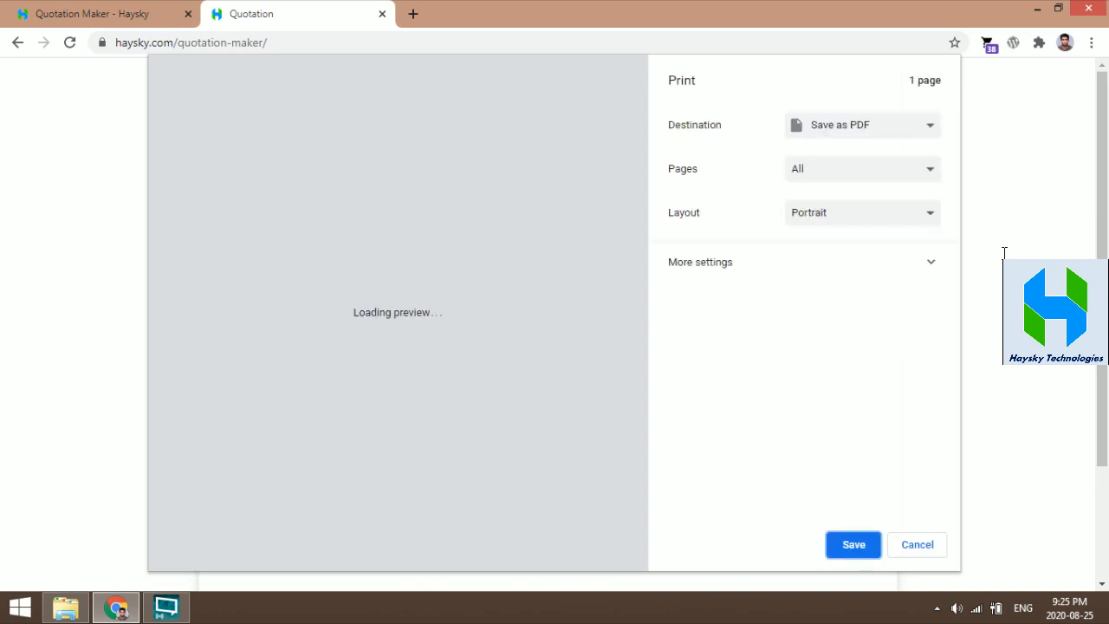
key("Escape")
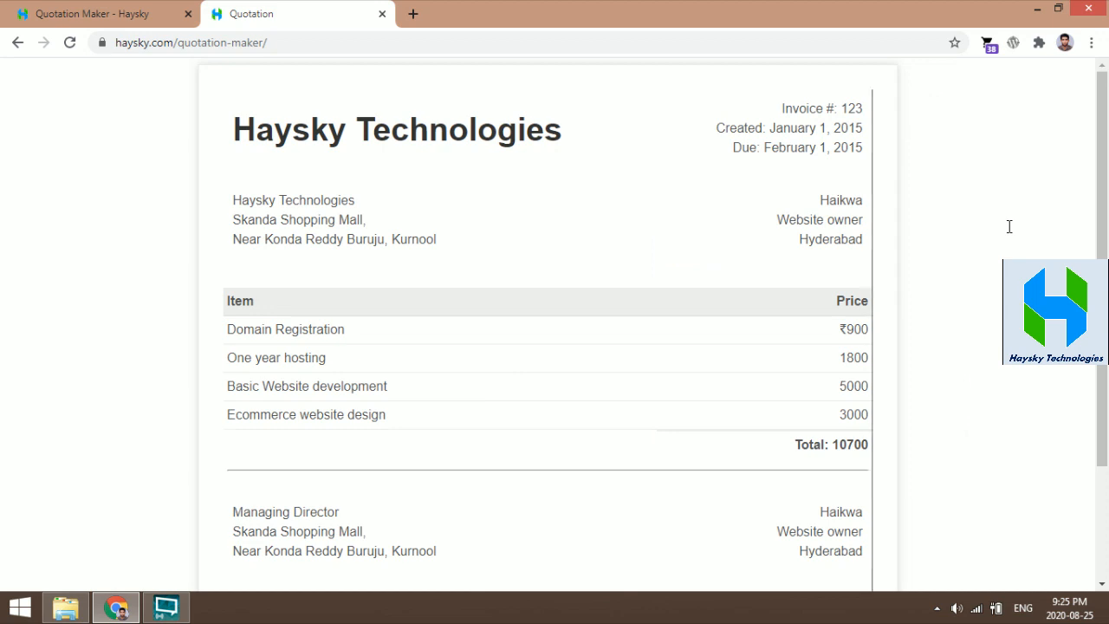
- Copy the entire quotation into a blank Microsoft Word document and look over the pasted result from heading to notes
key("ctrl+a")
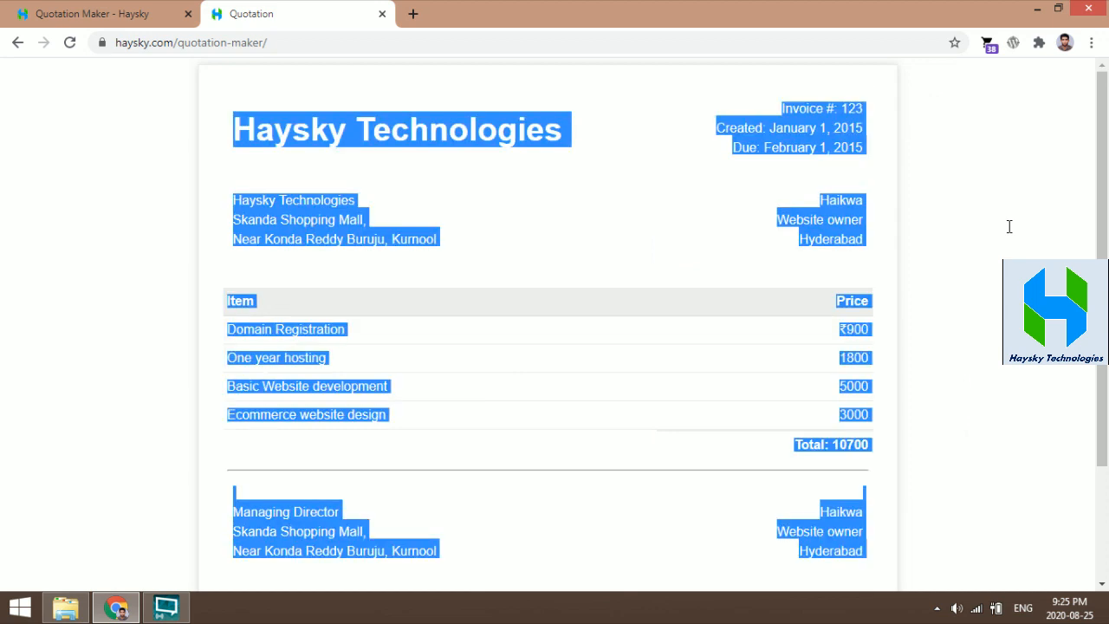
key("super")
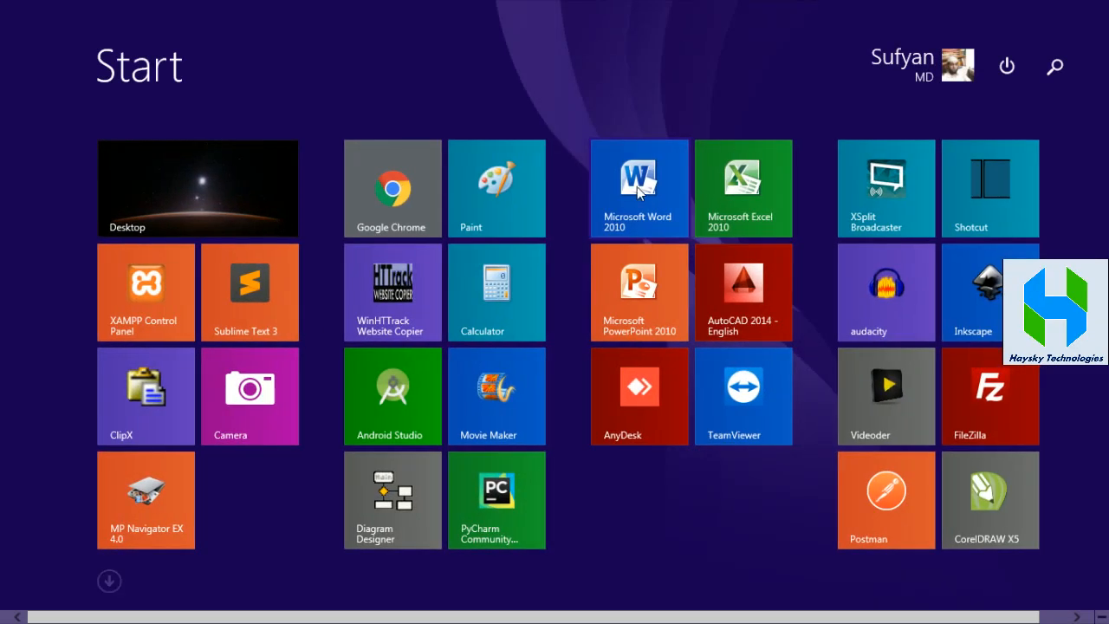
key("super")
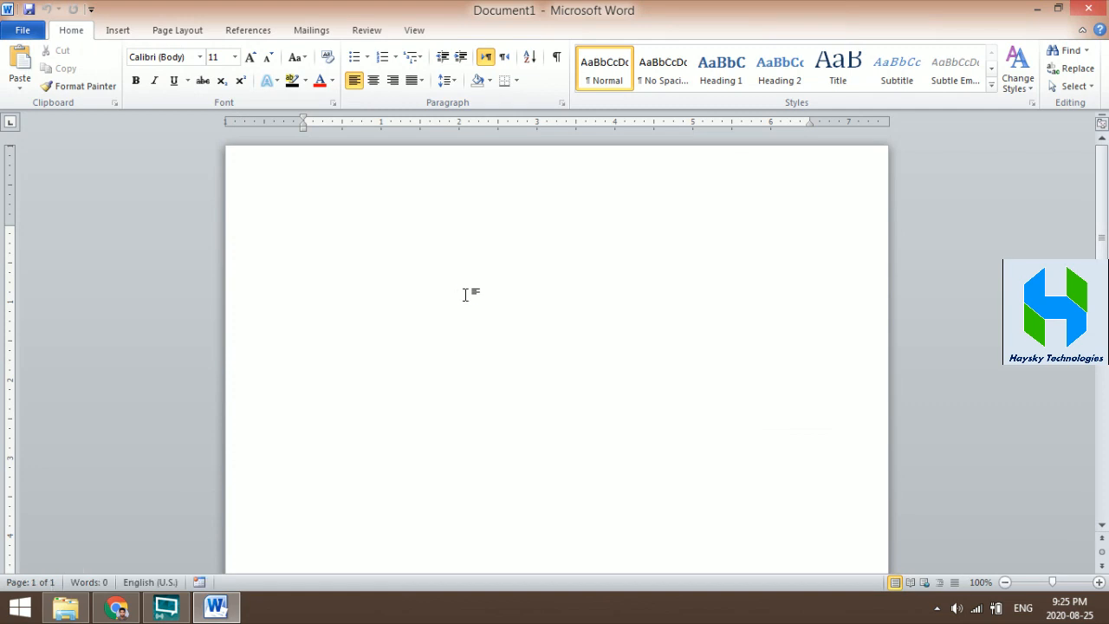
key("ctrl+v")
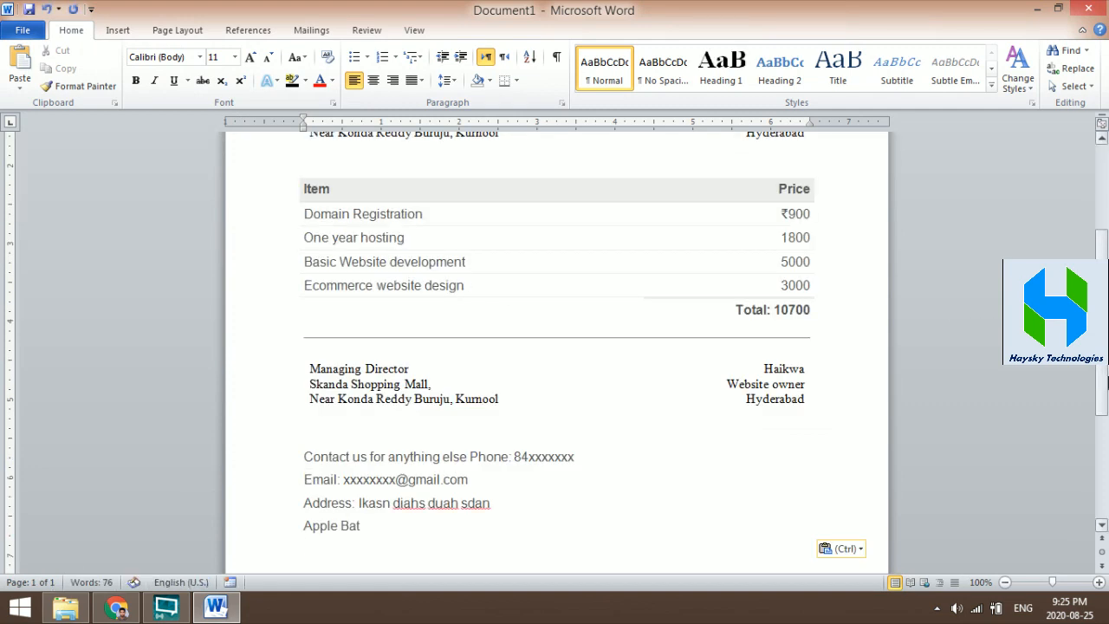
key("ctrl+Home")
scroll(555, 347, "down", 10)
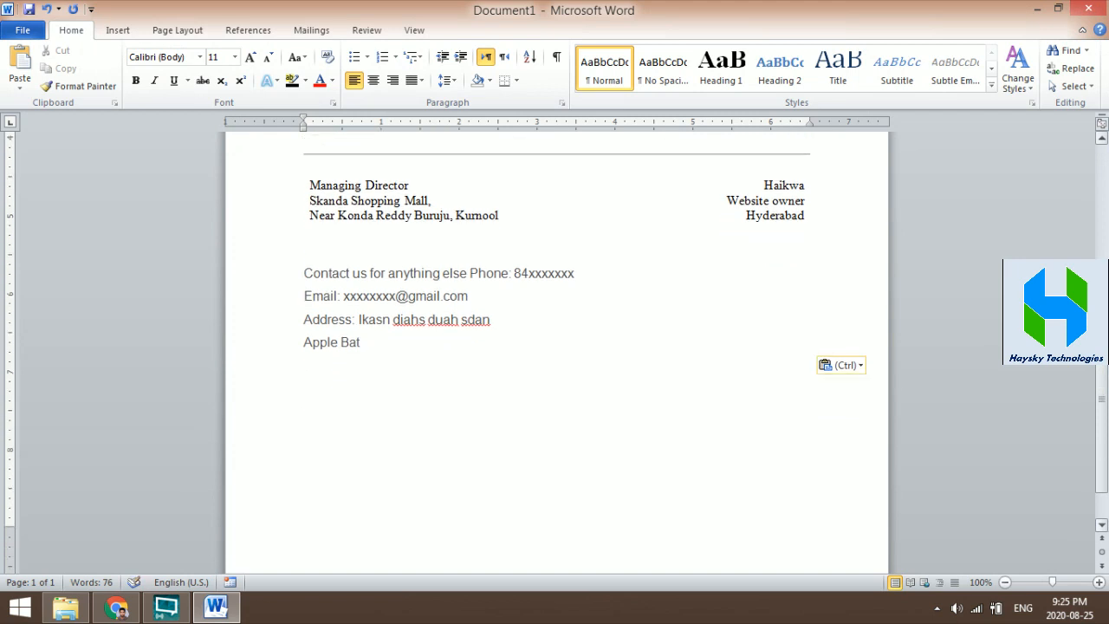
scroll(555, 347, "up", 8)
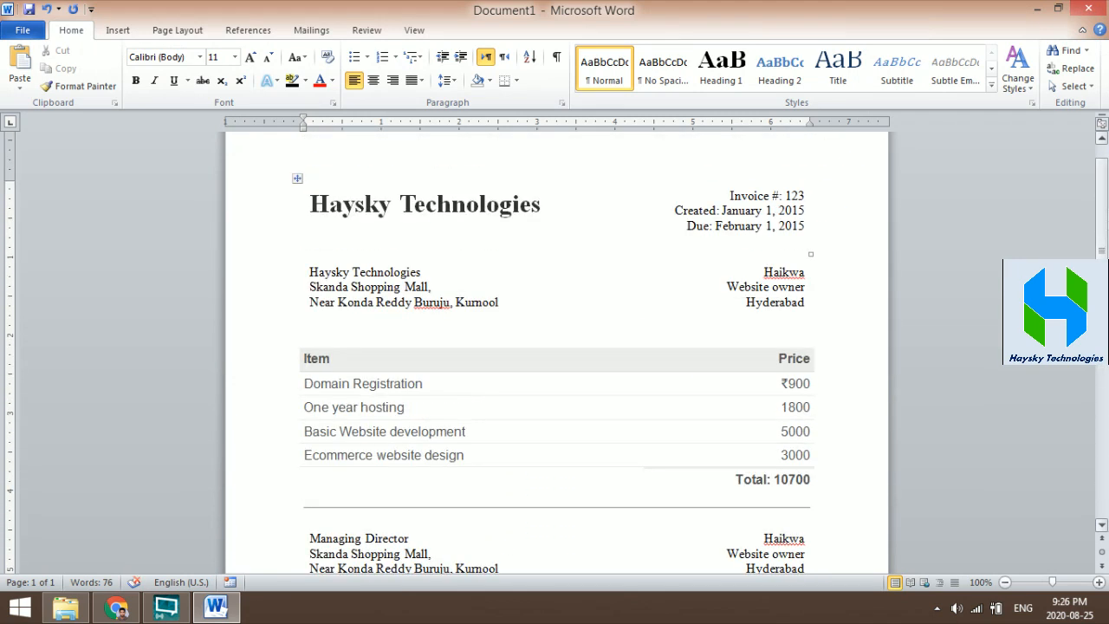
left_click_drag(1102, 173, 1102, 156)
left_click_drag(547, 249, 272, 253)
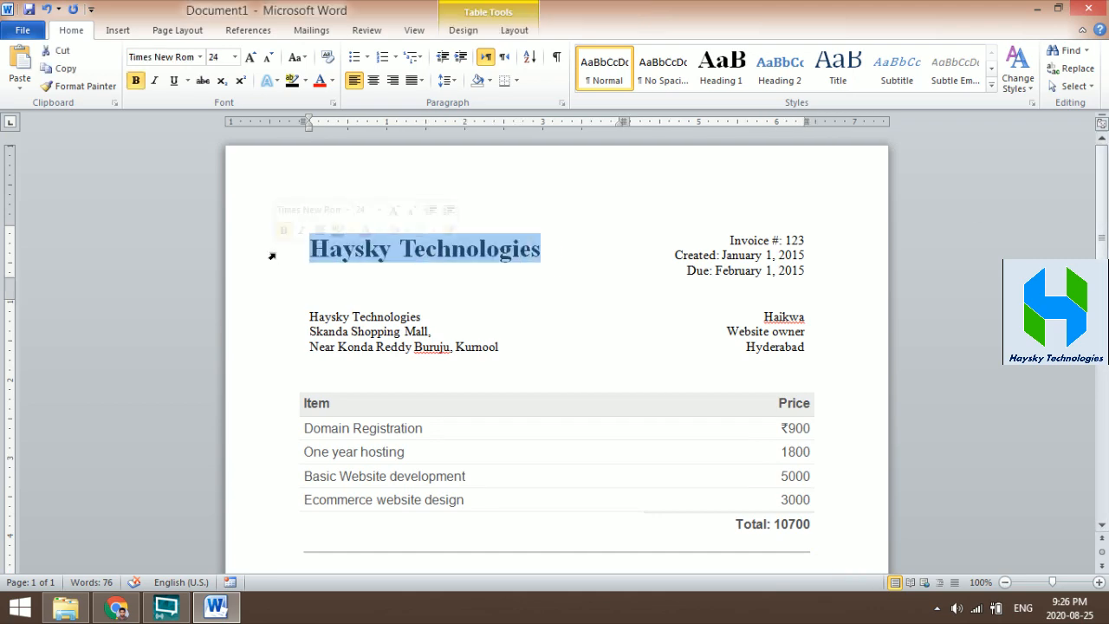
- Switch back to Chrome and reload the Quotation Maker page to get a blank form
left_click(117, 607)
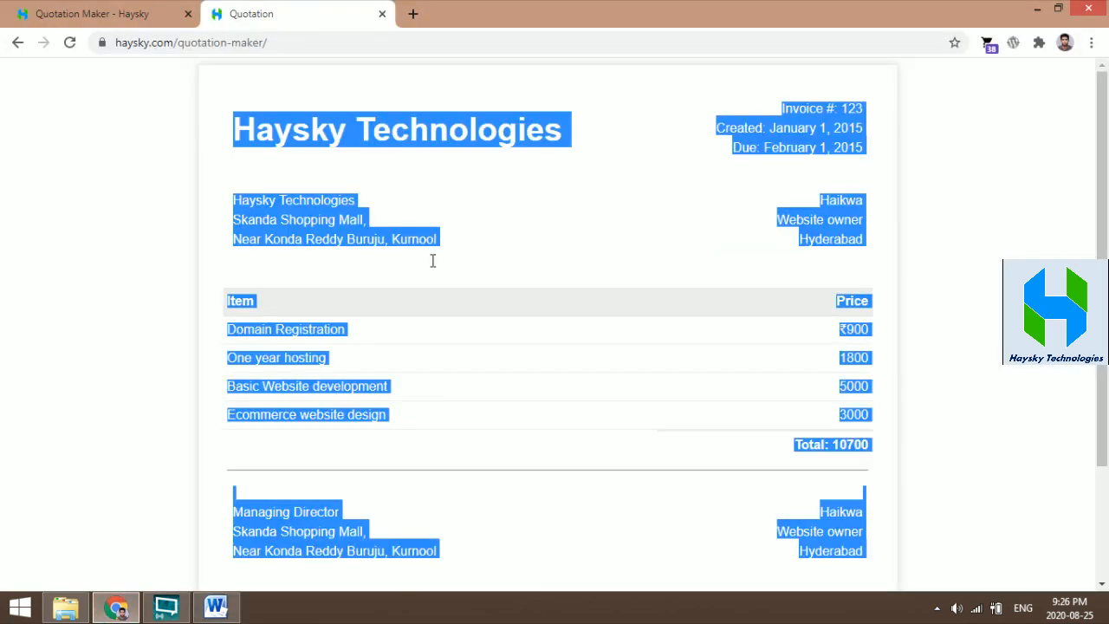
left_click(684, 223)
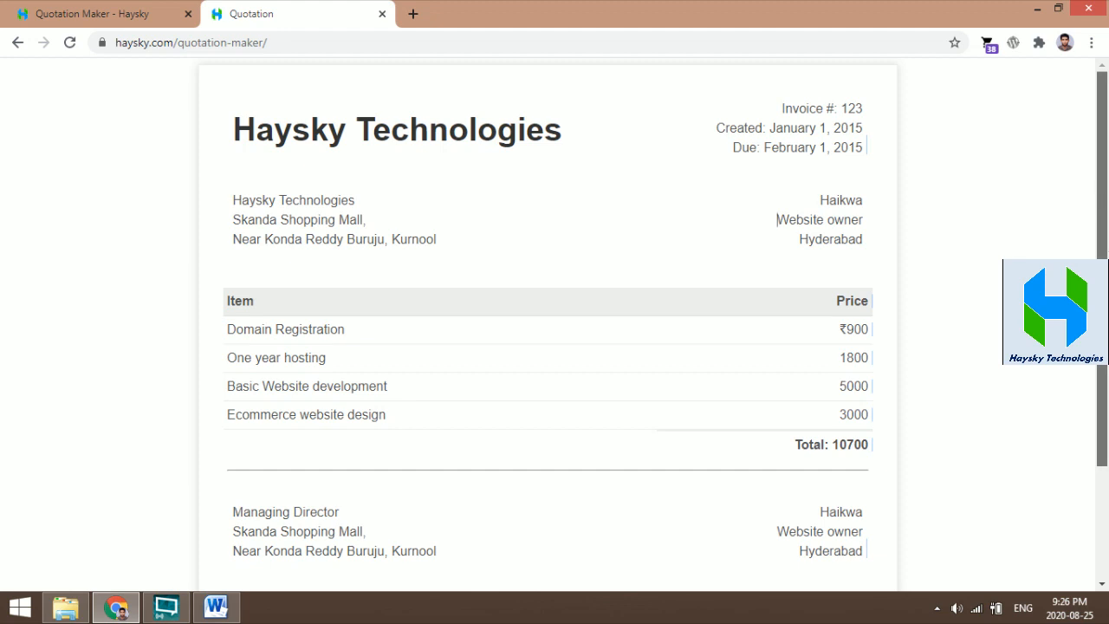
scroll(732, 158, "down", 2)
scroll(733, 158, "up", 2)
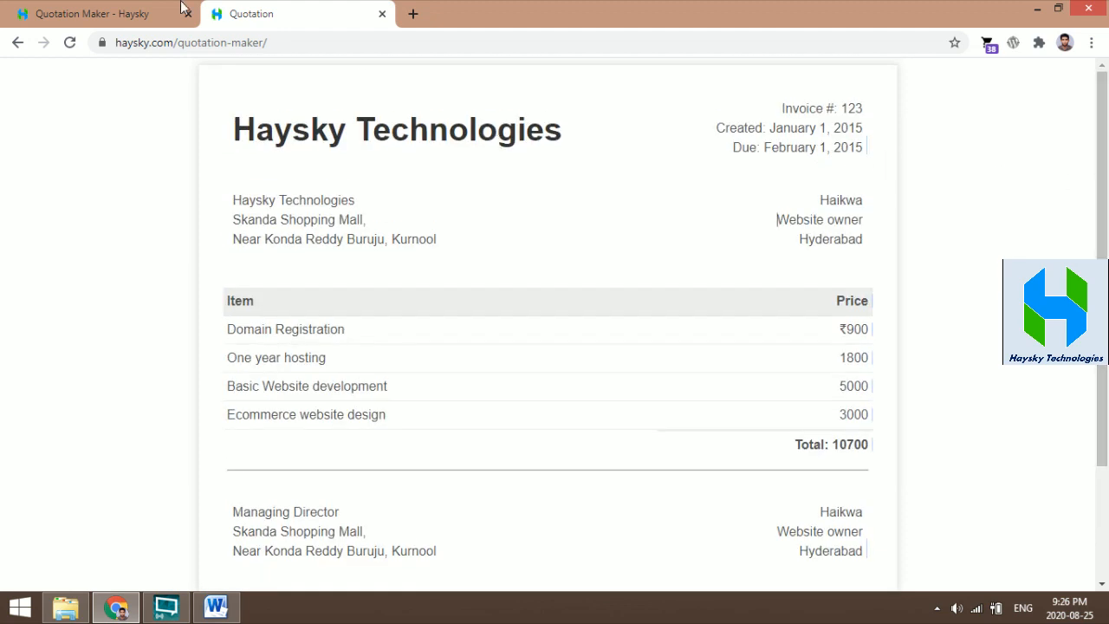
left_click(130, 13)
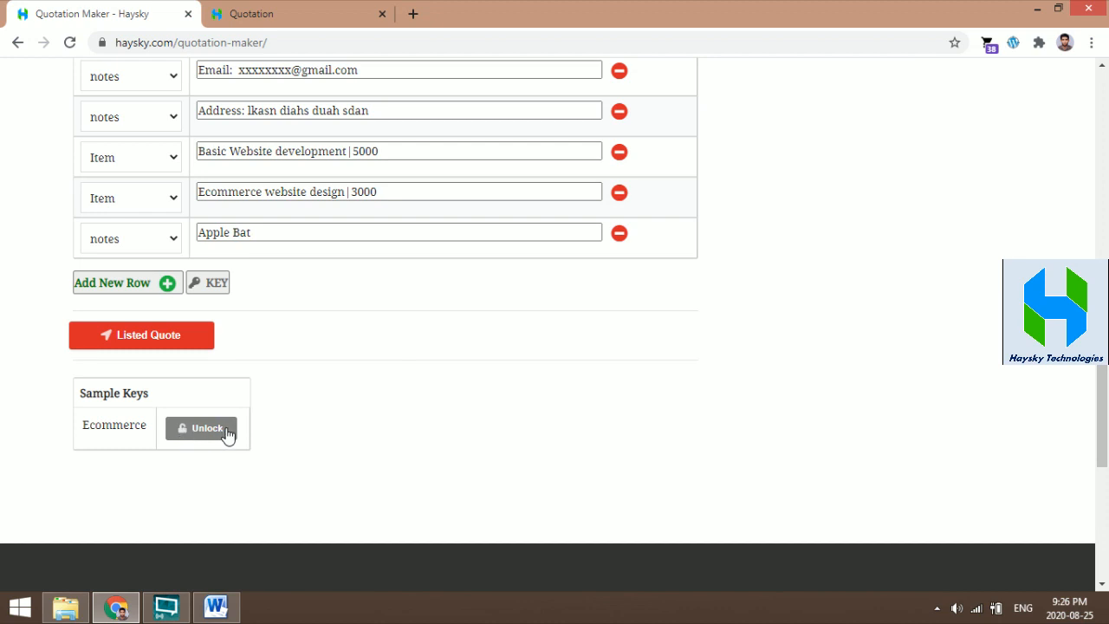
left_click_drag(1103, 430, 1102, 161)
left_click(840, 147)
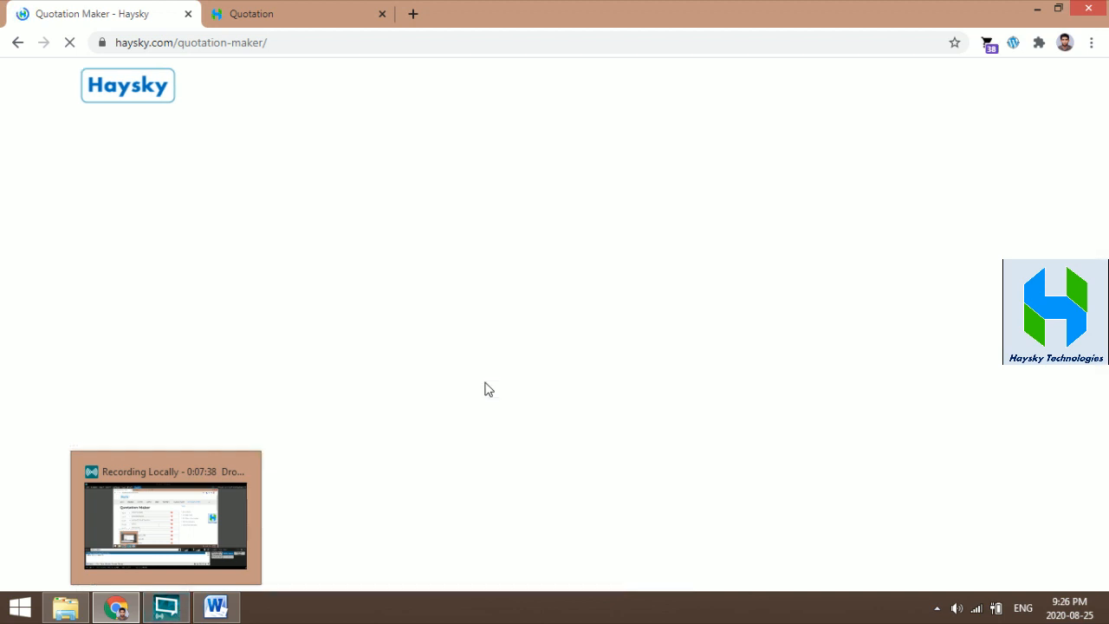
- Fill in two top_left rows with the texts "jasbasbfasf" and "asf asfuhjas/ flasf"
left_click(384, 247)
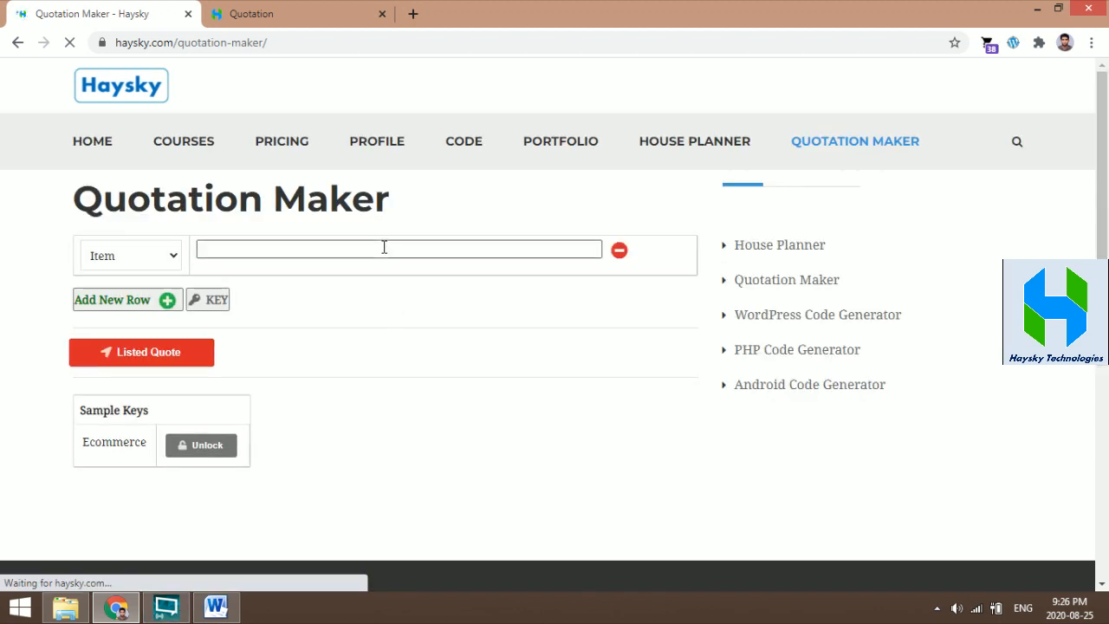
type("jasbasbfasf")
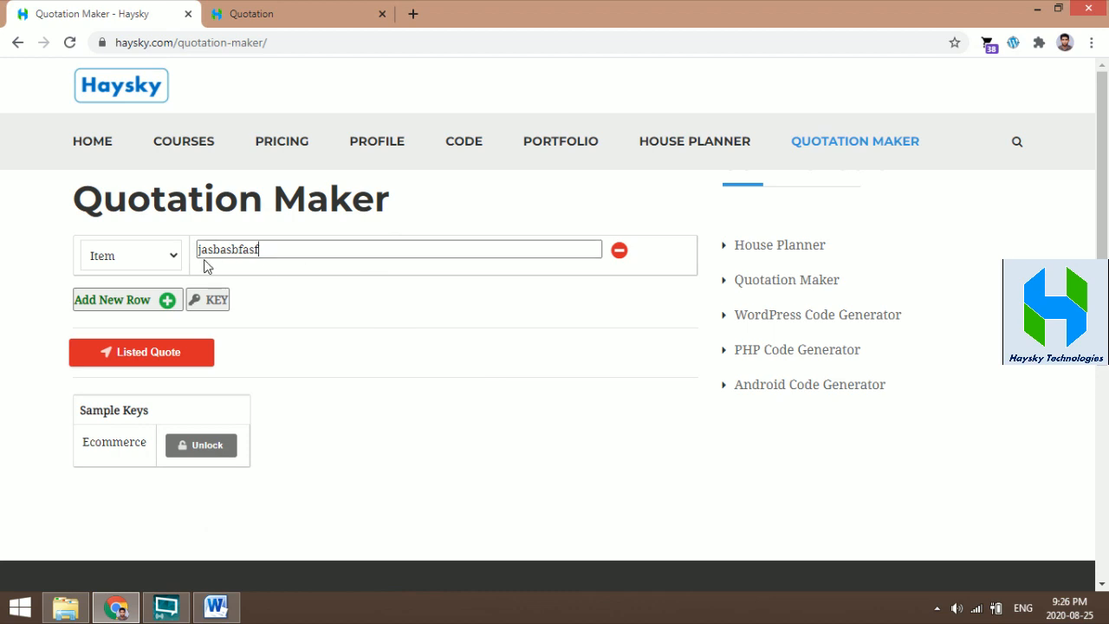
left_click(148, 255)
left_click(143, 296)
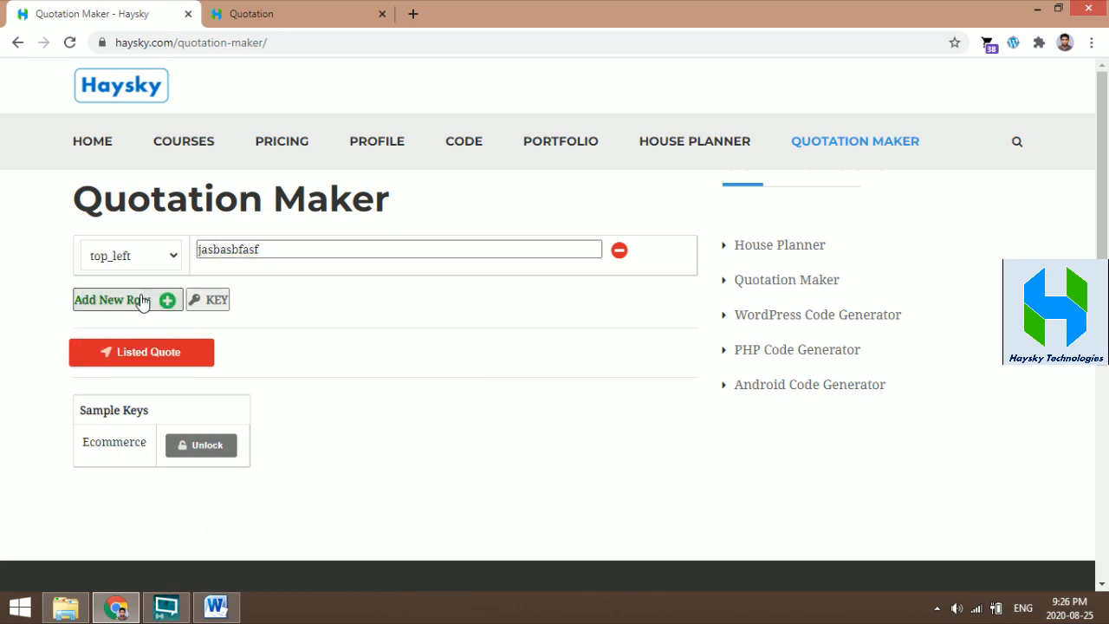
left_click(142, 298)
left_click(142, 296)
left_click(239, 288)
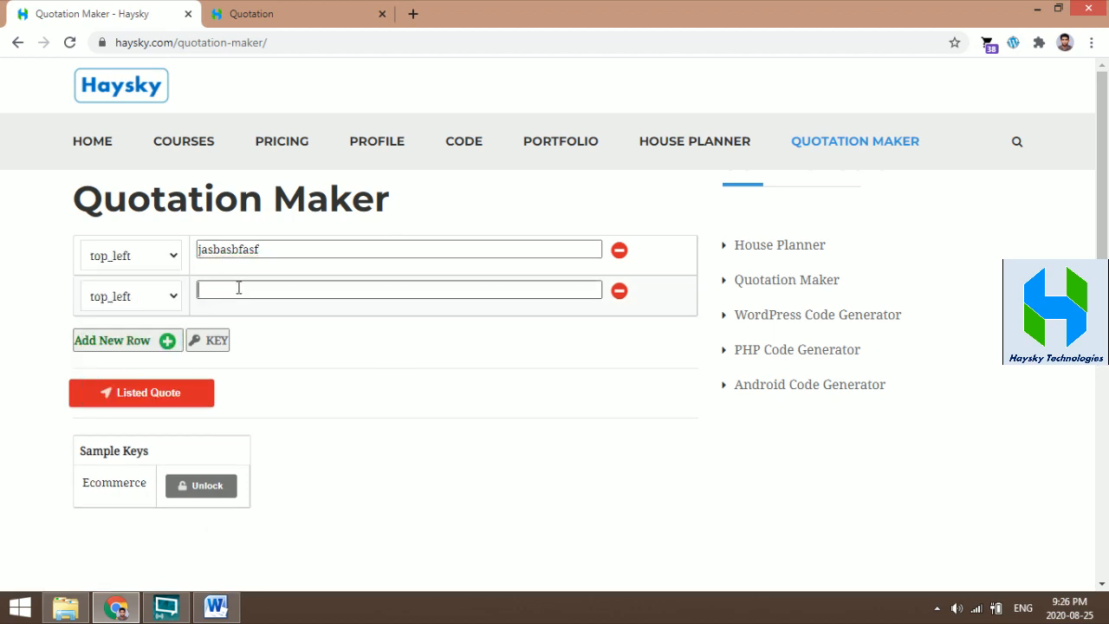
type("asf asfuhjas/ flasf")
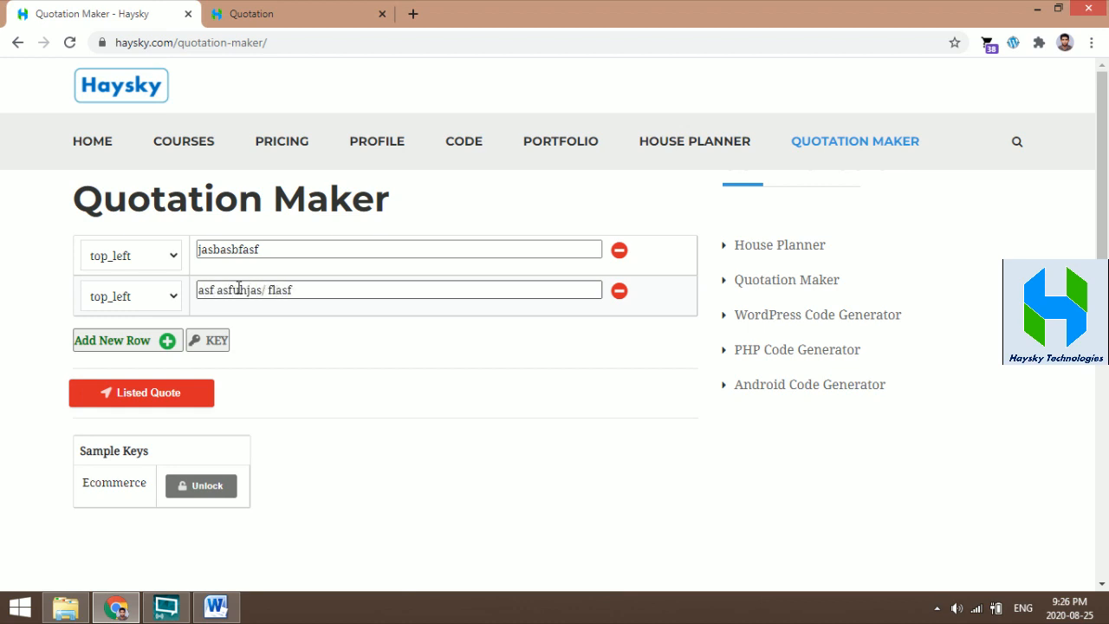
- Add two top_right rows with the texts "zzzzzzzzzz" and "yyyyyyyyyyyy"
left_click(143, 343)
left_click(144, 344)
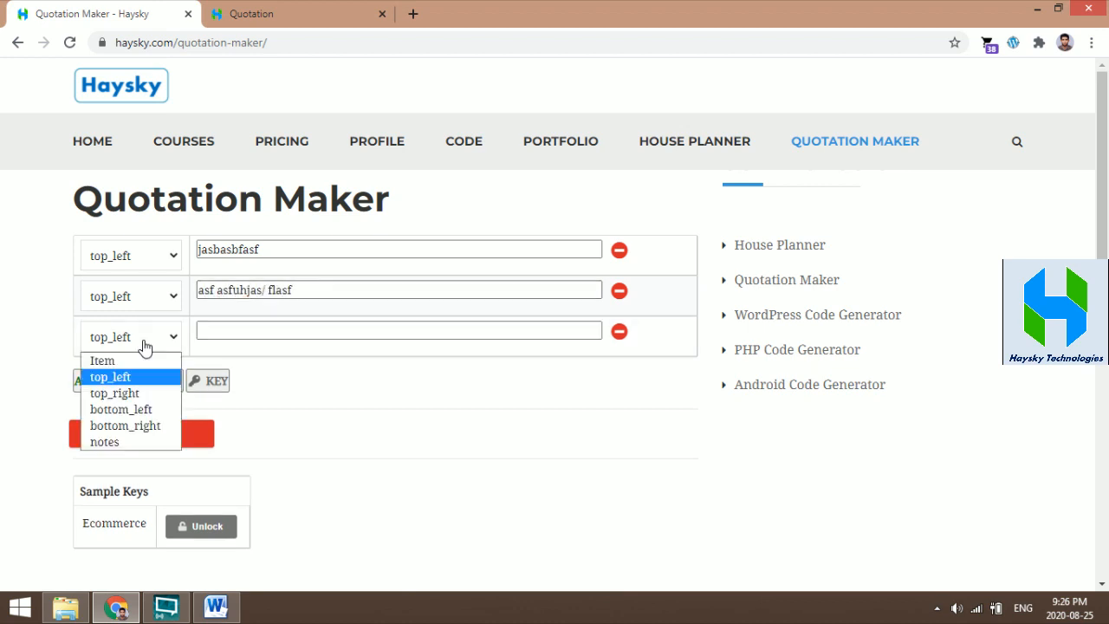
left_click(142, 392)
left_click(234, 322)
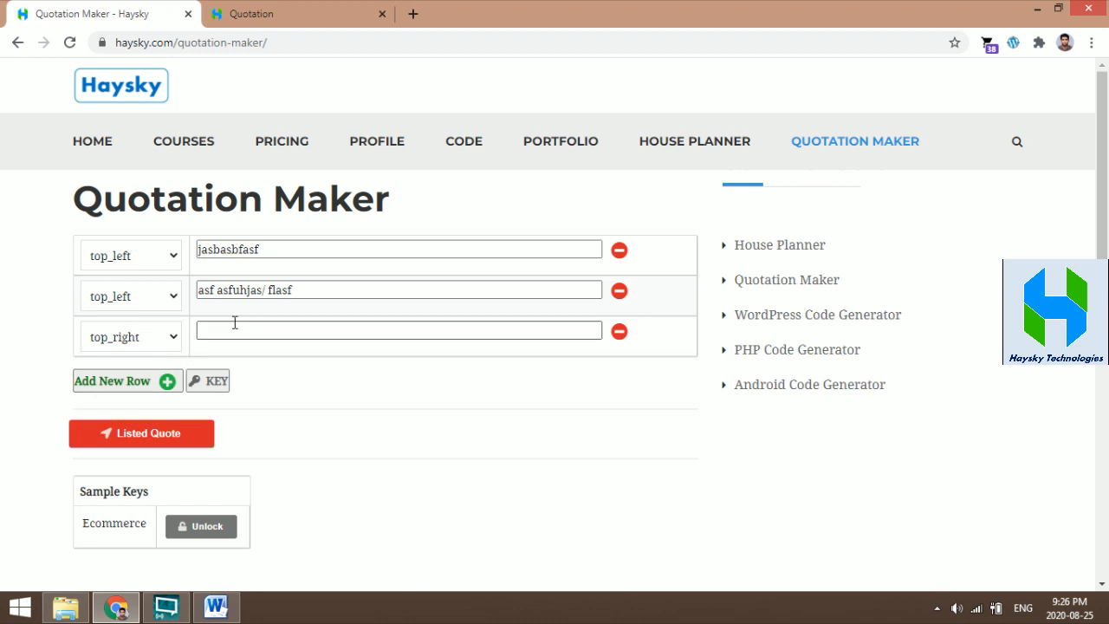
type("zzzzzzzzzz")
key("Tab")
key("Return")
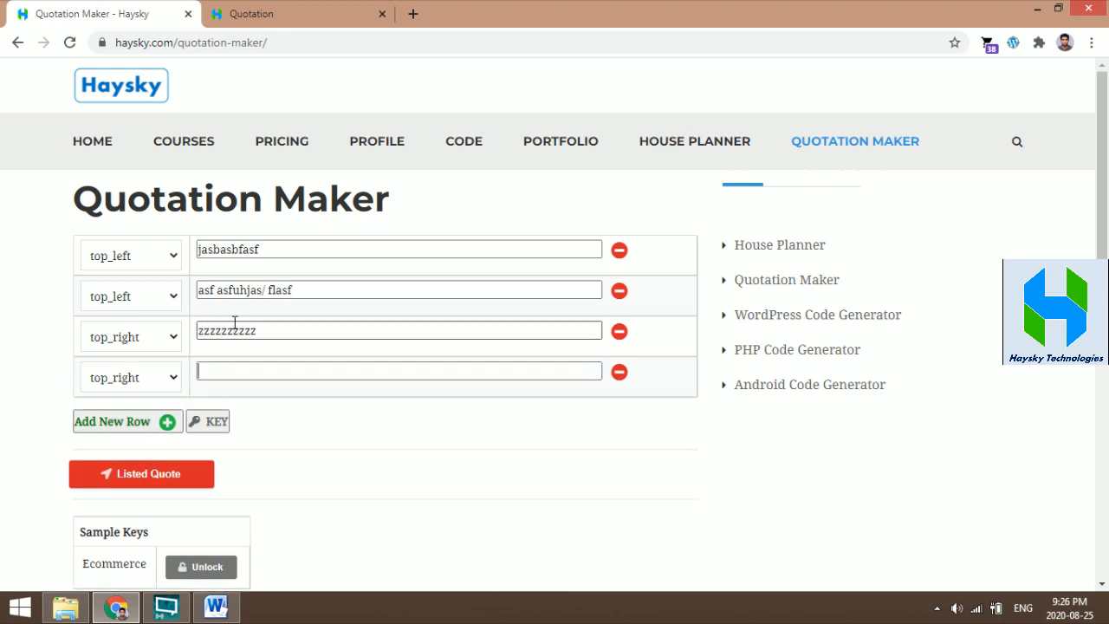
type("yyyyyyyyyyyy")
- Add two bottom_left rows with the texts "sdiashd aksi" and "ssah diaushdk"
key("Tab")
key("Return")
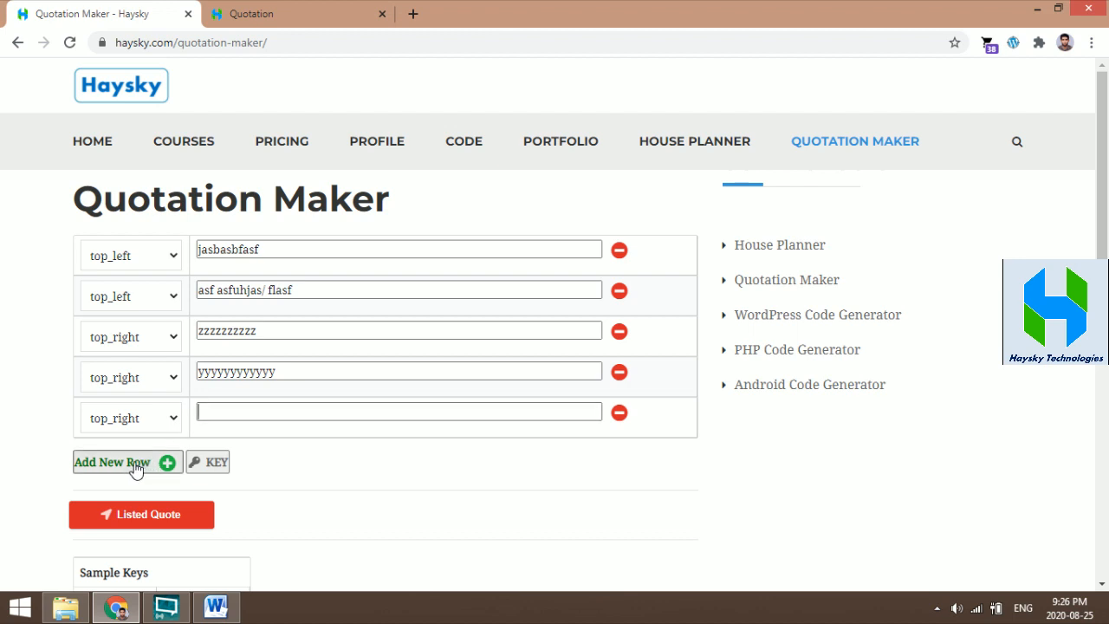
left_click(176, 420)
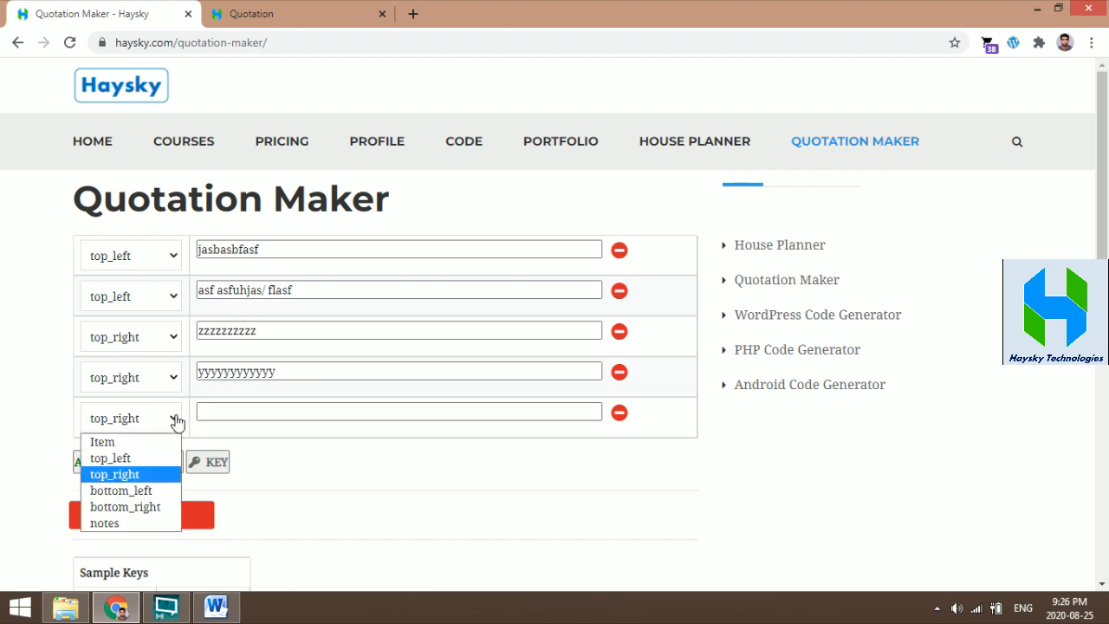
left_click(124, 490)
left_click(241, 409)
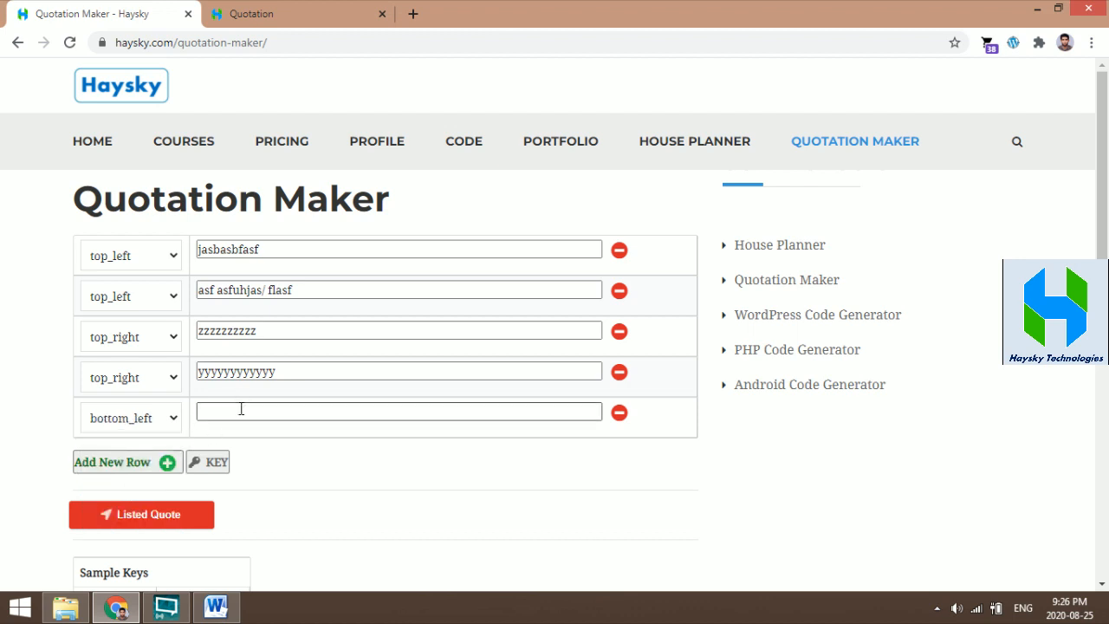
type("sdiashdlaksi")
key("Tab")
key("Return")
type("ssah diaushdk")
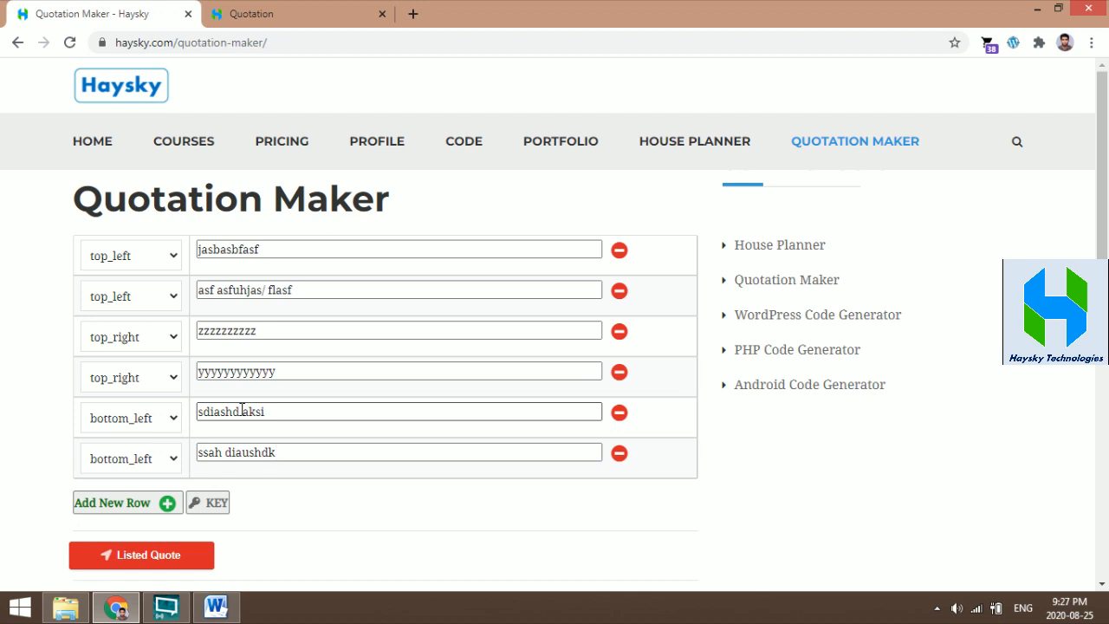
- Add two bottom_right rows with the texts "pppppp" and "oooooo"
left_click(166, 503)
left_click(153, 509)
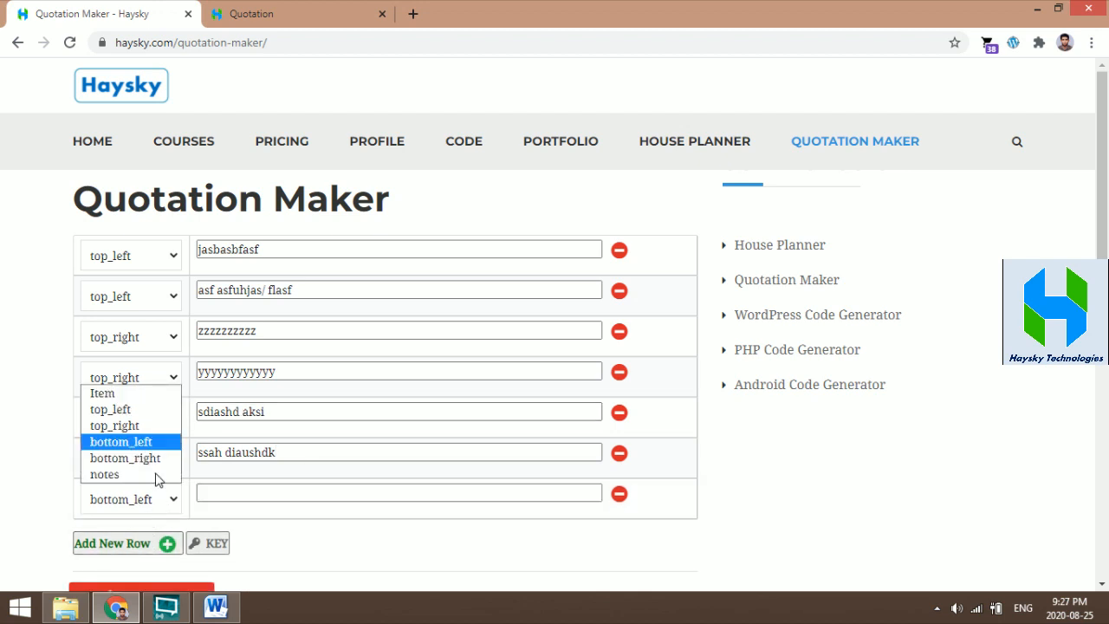
left_click(160, 459)
left_click(222, 500)
type("pppppp")
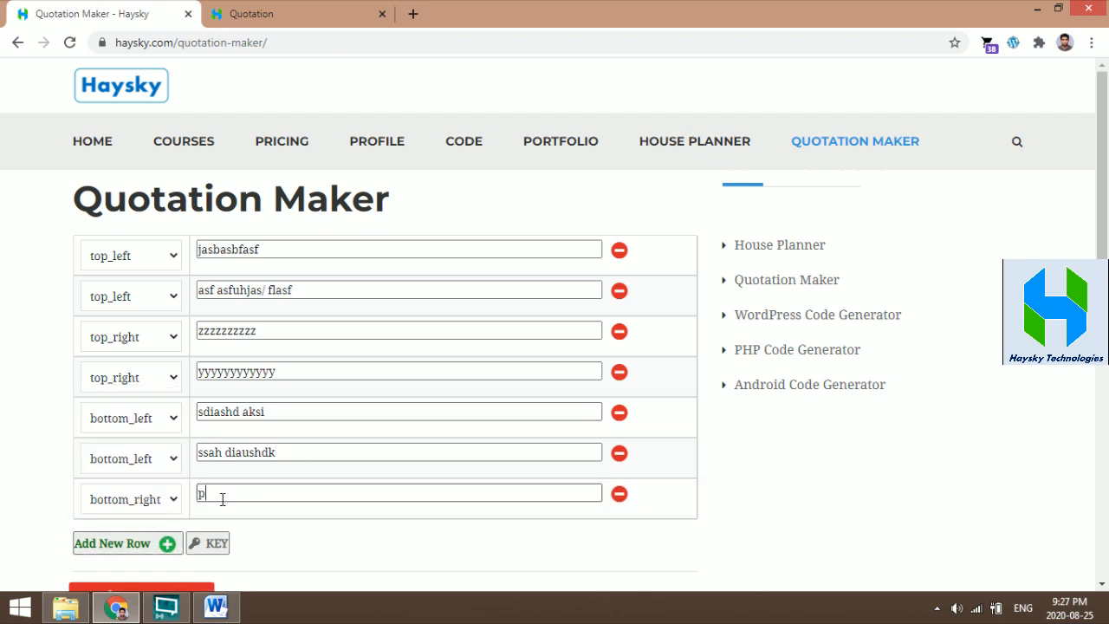
key("Tab")
key("Return")
type("o")
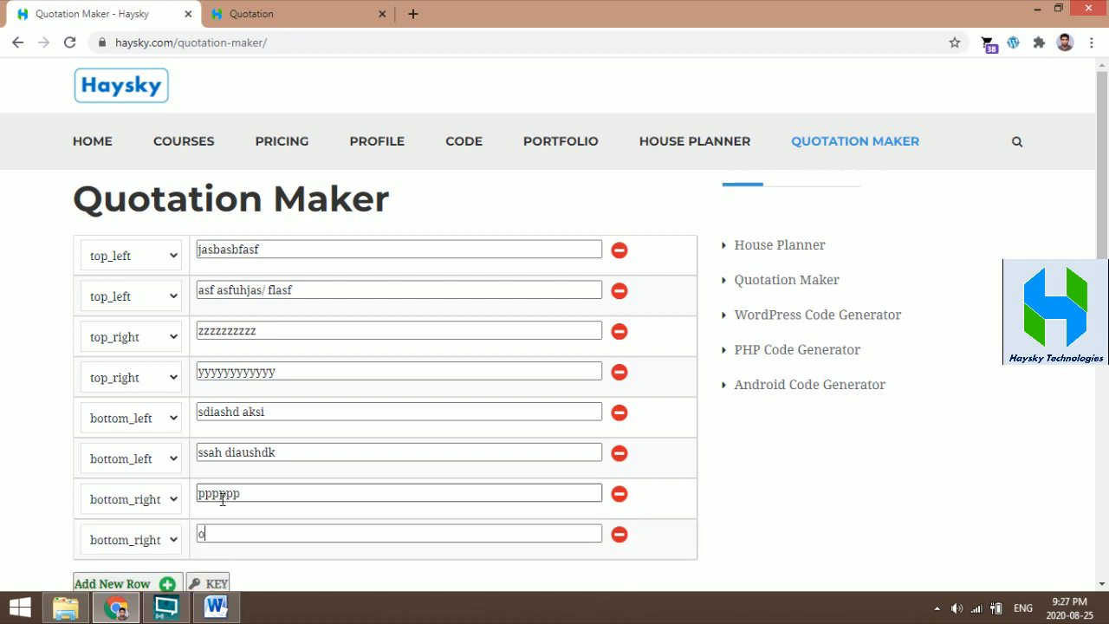
type("ooooo")
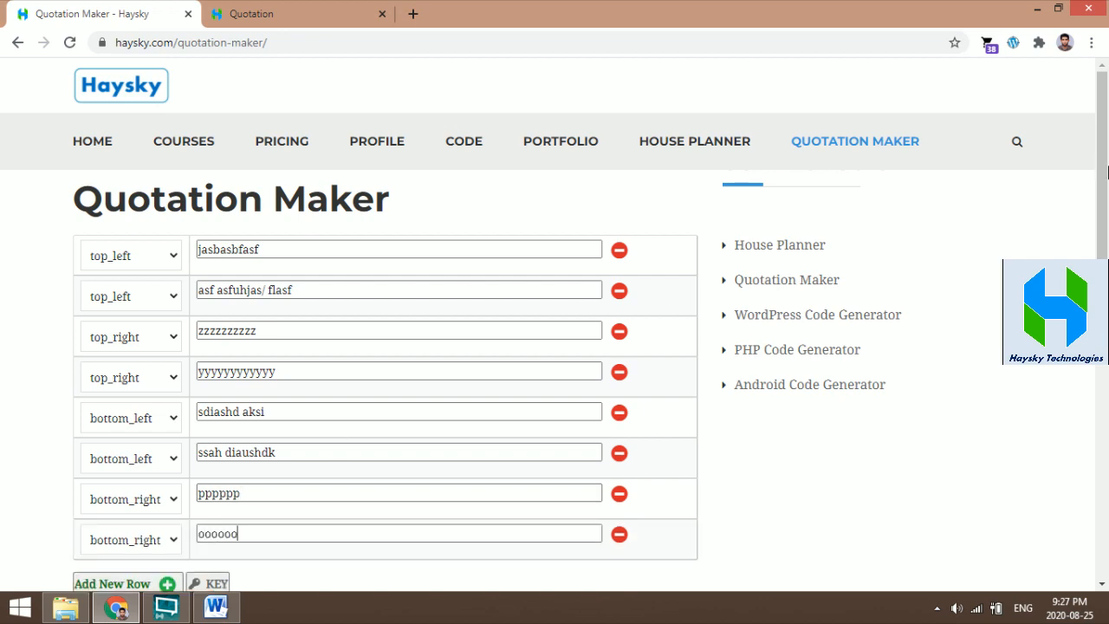
- Add an Item row below the bottom_right rows with the text "as duas duasg dasjd|500"
left_click_drag(1106, 170, 1107, 242)
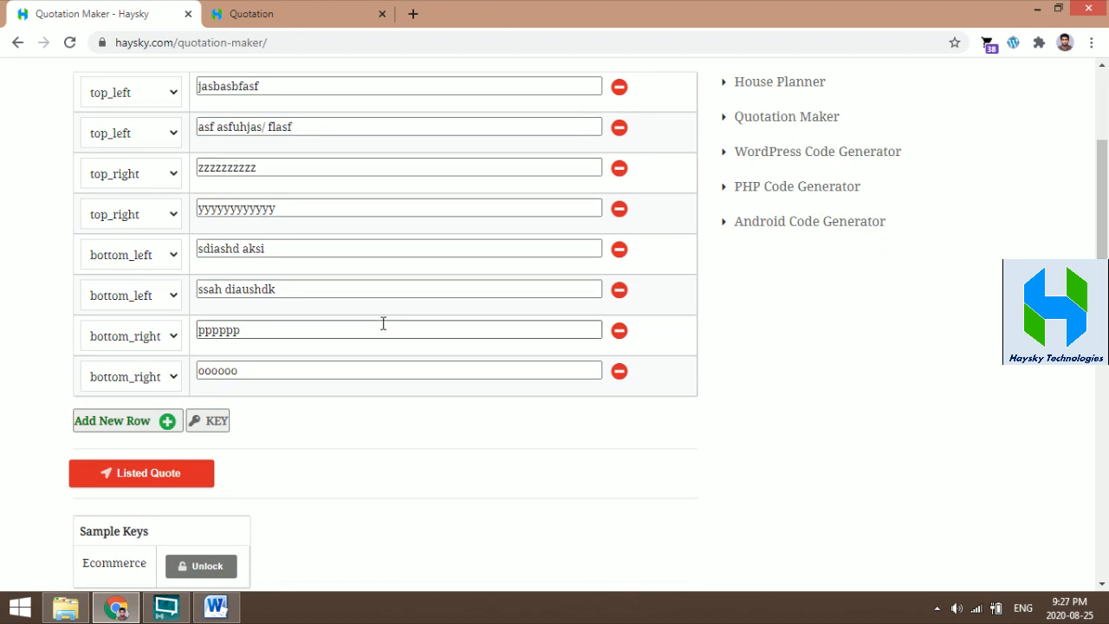
left_click(138, 424)
left_click(141, 427)
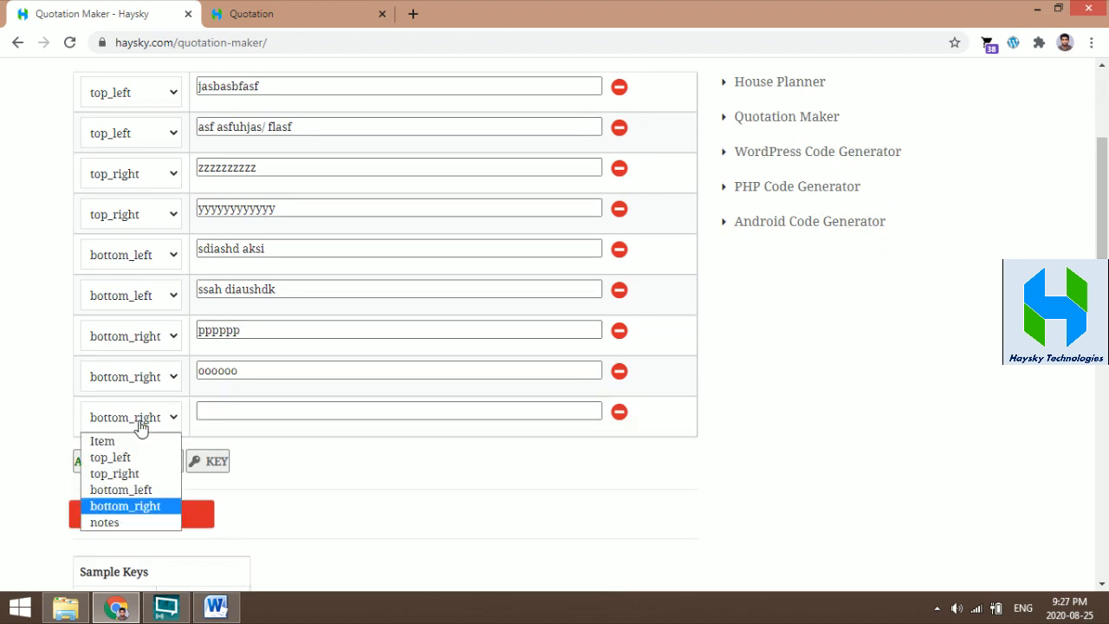
key("Up")
key("Up")
key("Up")
key("Up")
key("Return")
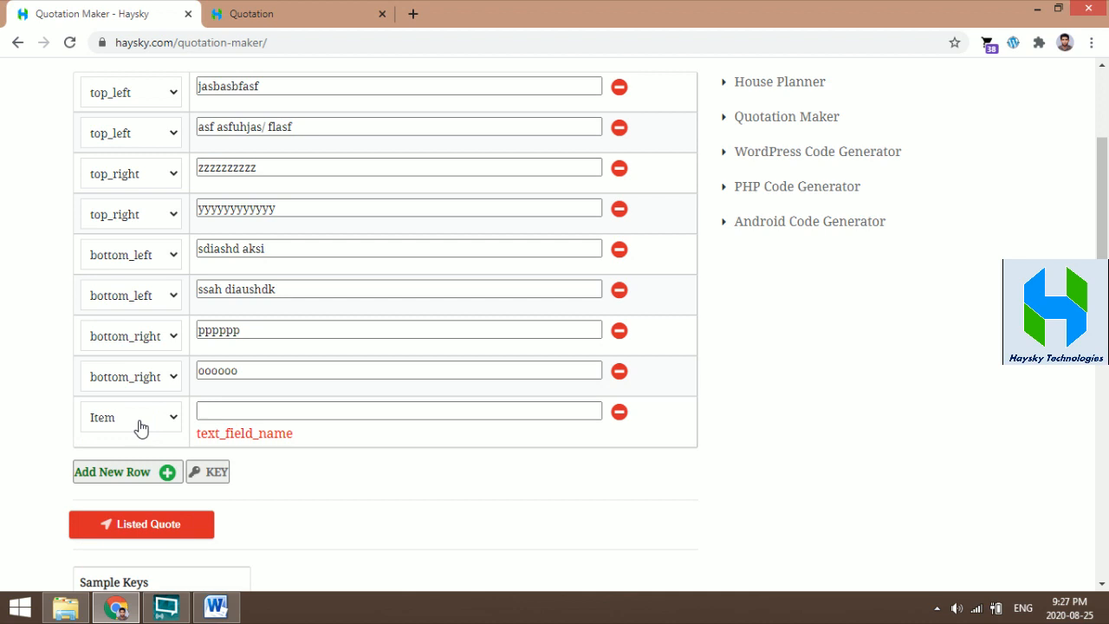
type("as duas duasg dasjd | 500")
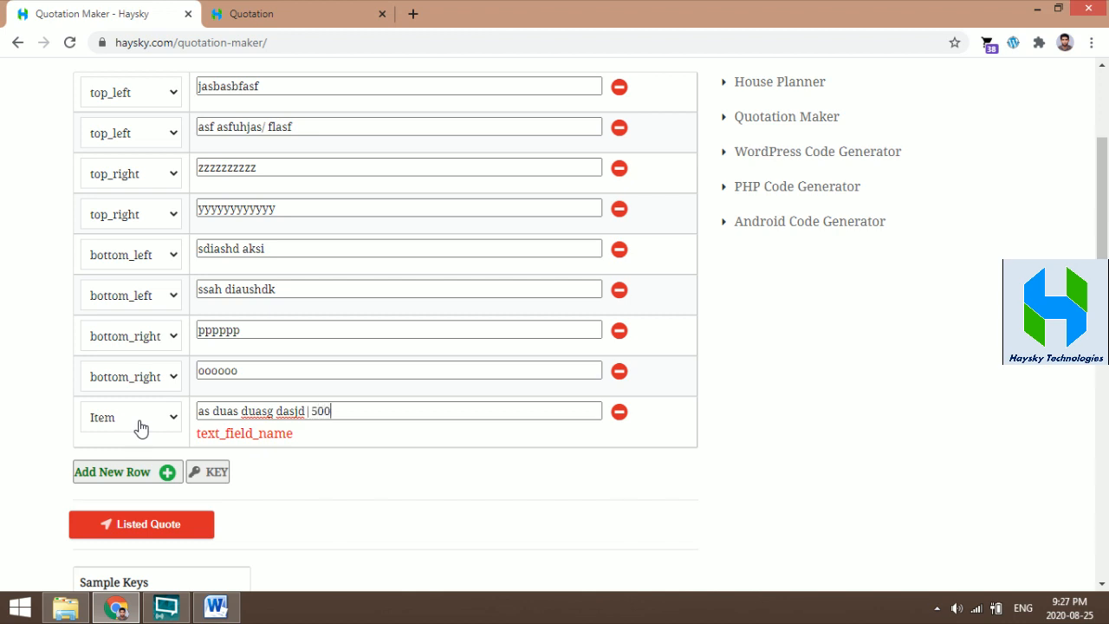
left_click(132, 476)
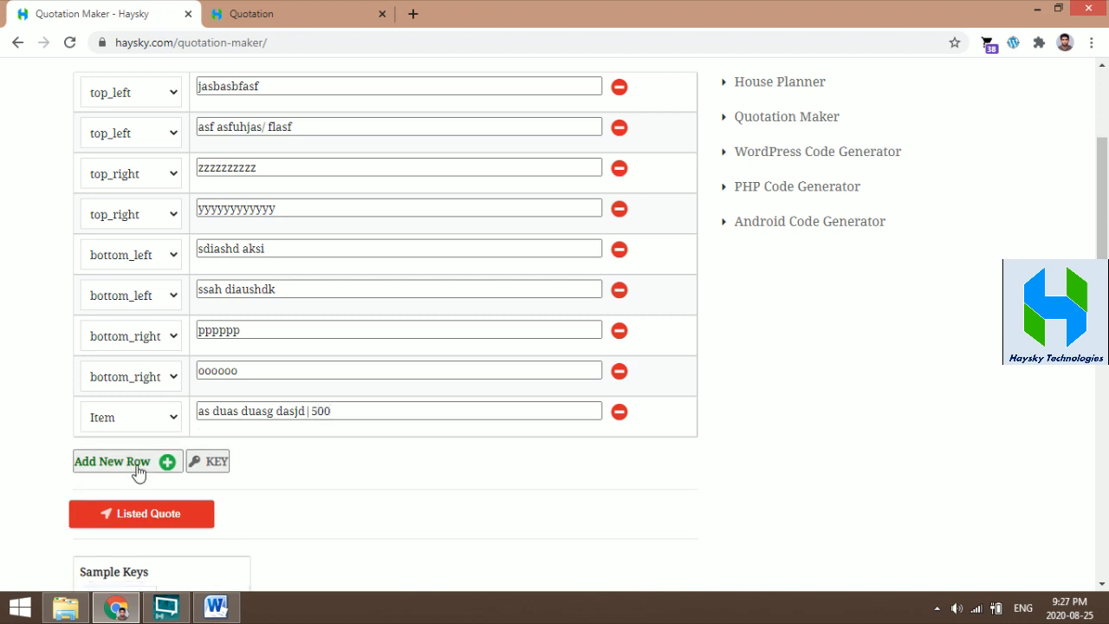
- Add another Item row with the text "ksahdliasuh das dhasdiu|5000"
left_click(144, 456)
left_click(235, 449)
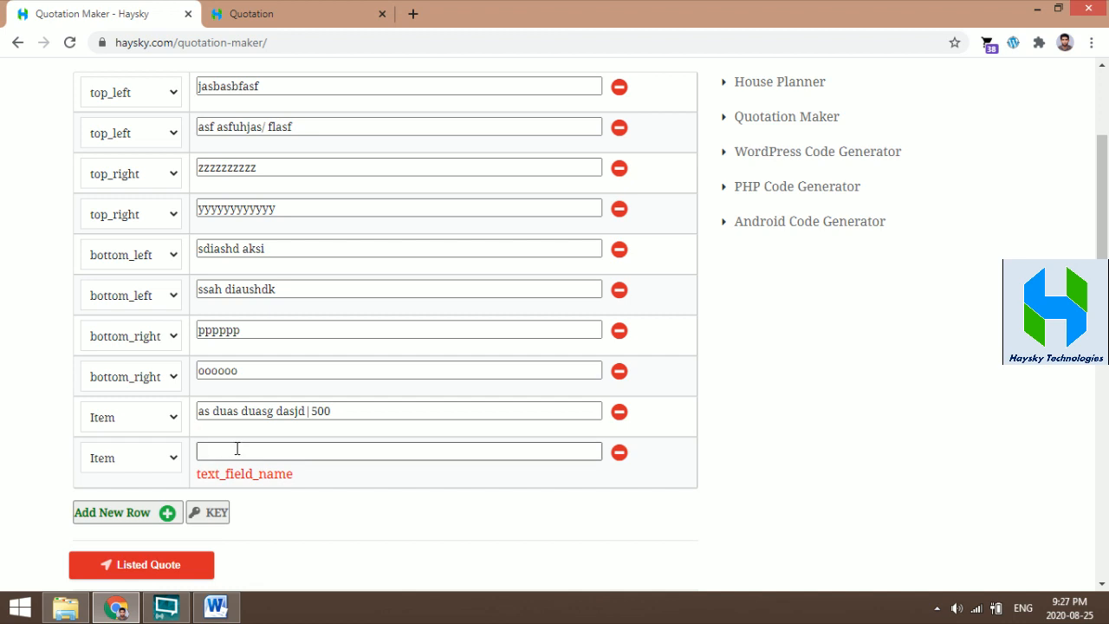
type("ksahdkasuh das dhasdiu|5000")
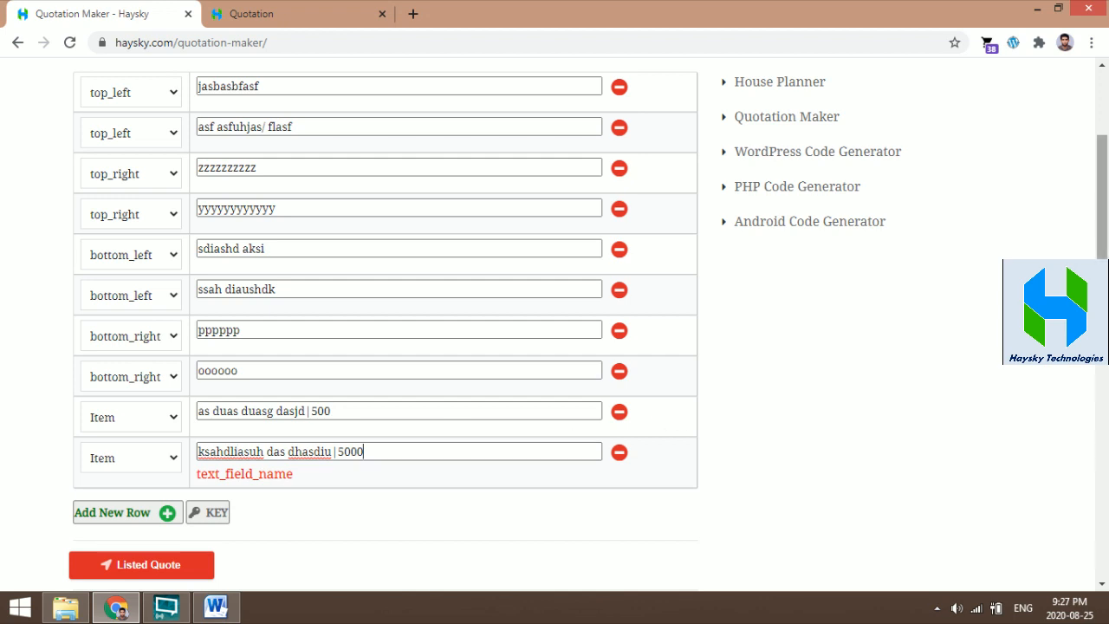
- Check the notes in the sample quotation, and add a notes row with the text "contaknld s4685146 sahduasdna" to the form
scroll(657, 421, "down", 2)
left_click(321, 12)
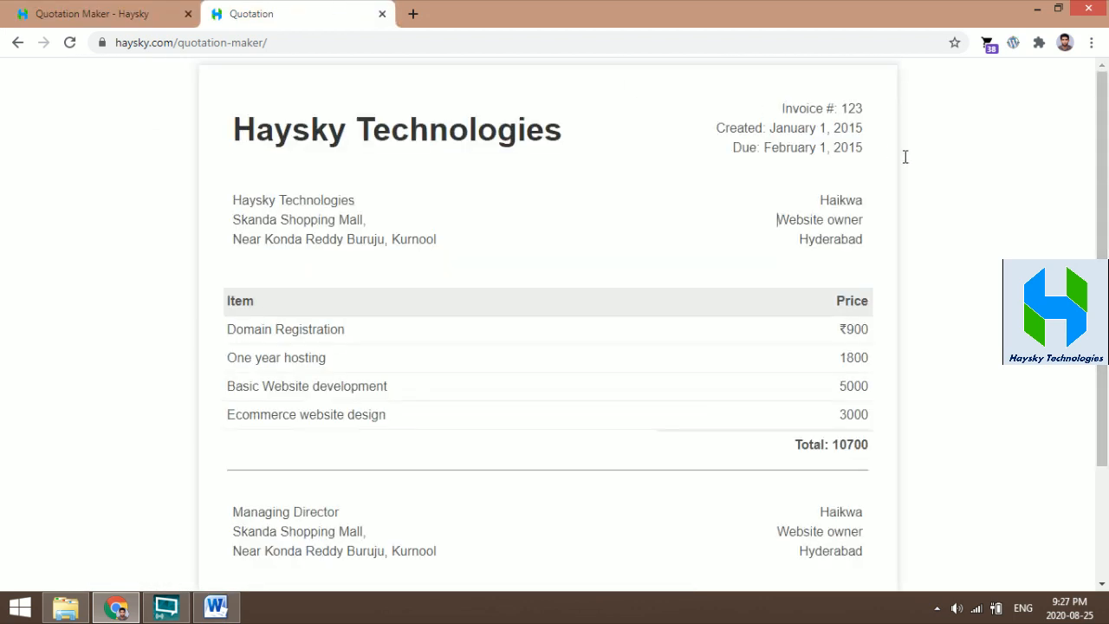
scroll(965, 318, "down", 2)
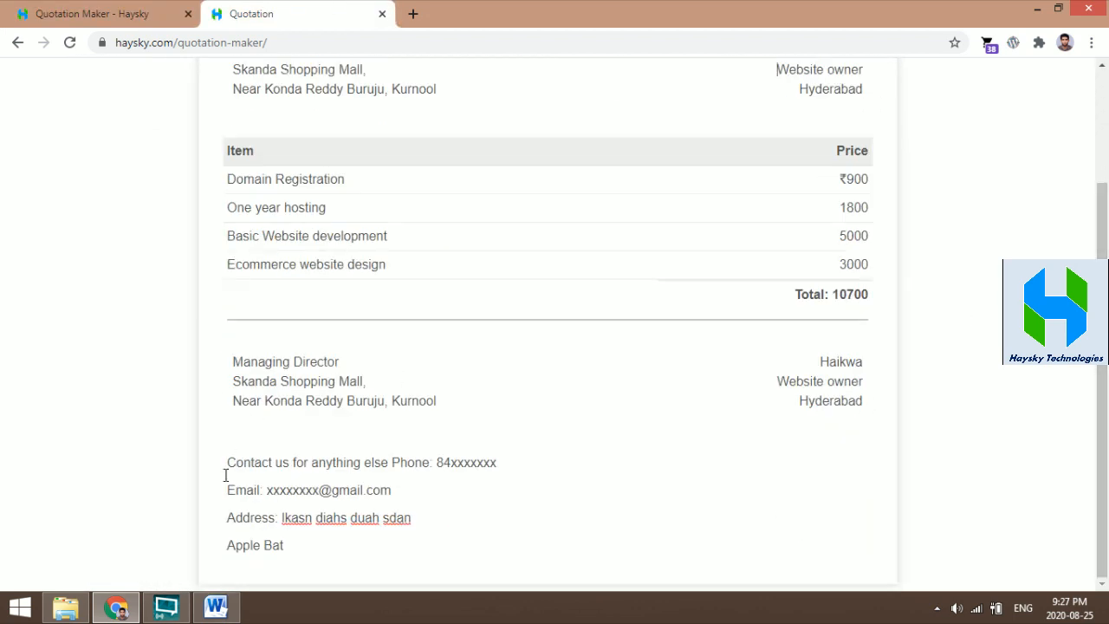
key("ctrl+a")
left_click(113, 11)
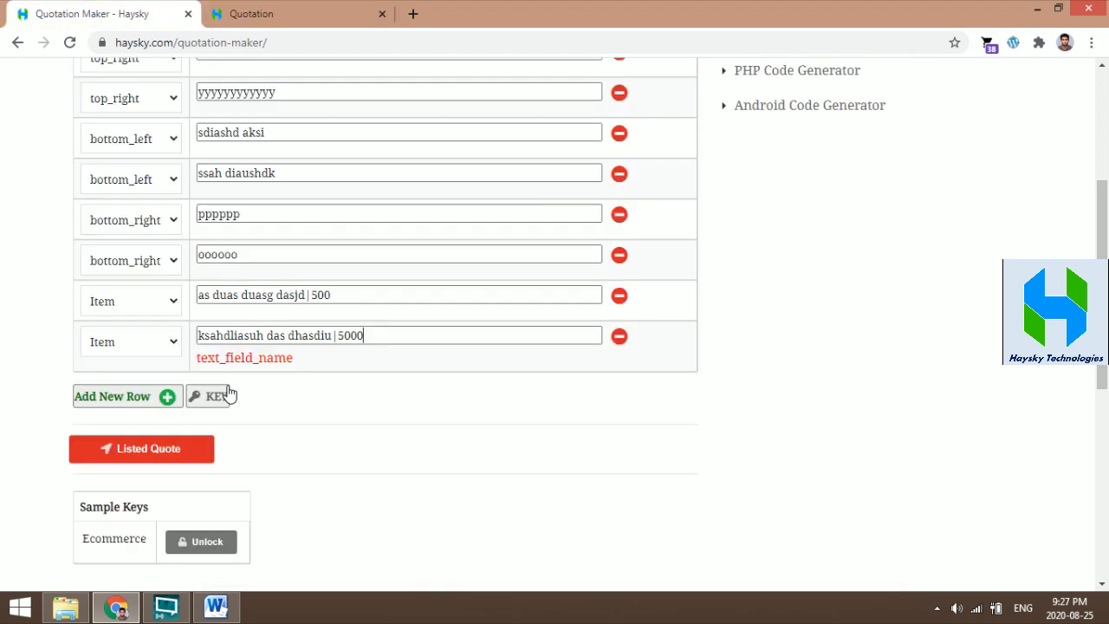
left_click(128, 394)
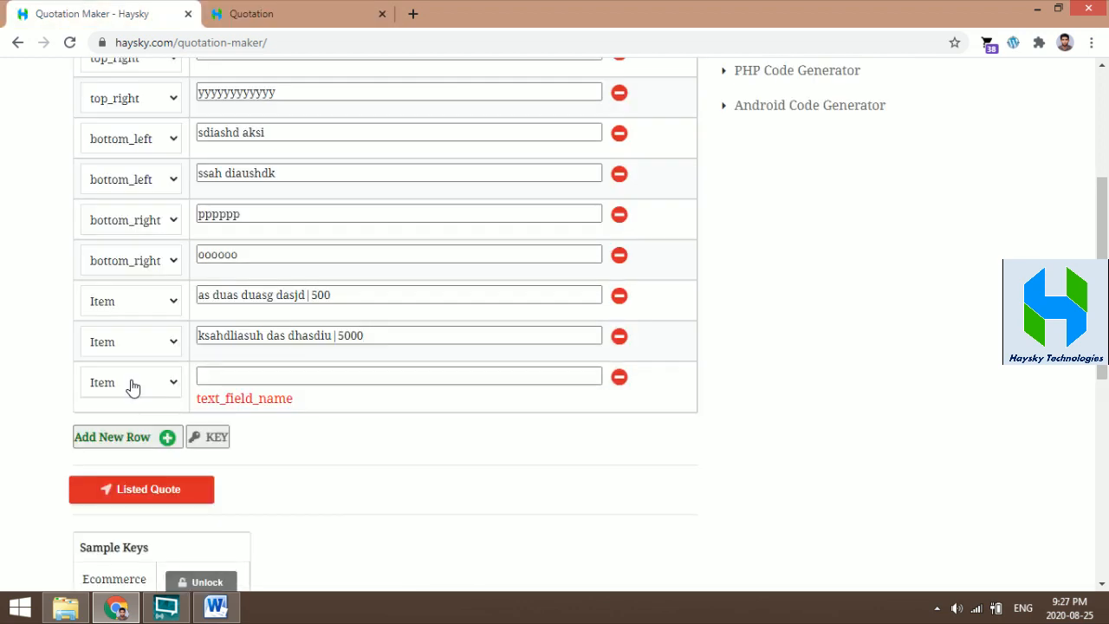
left_click(131, 385)
left_click(107, 488)
left_click(228, 375)
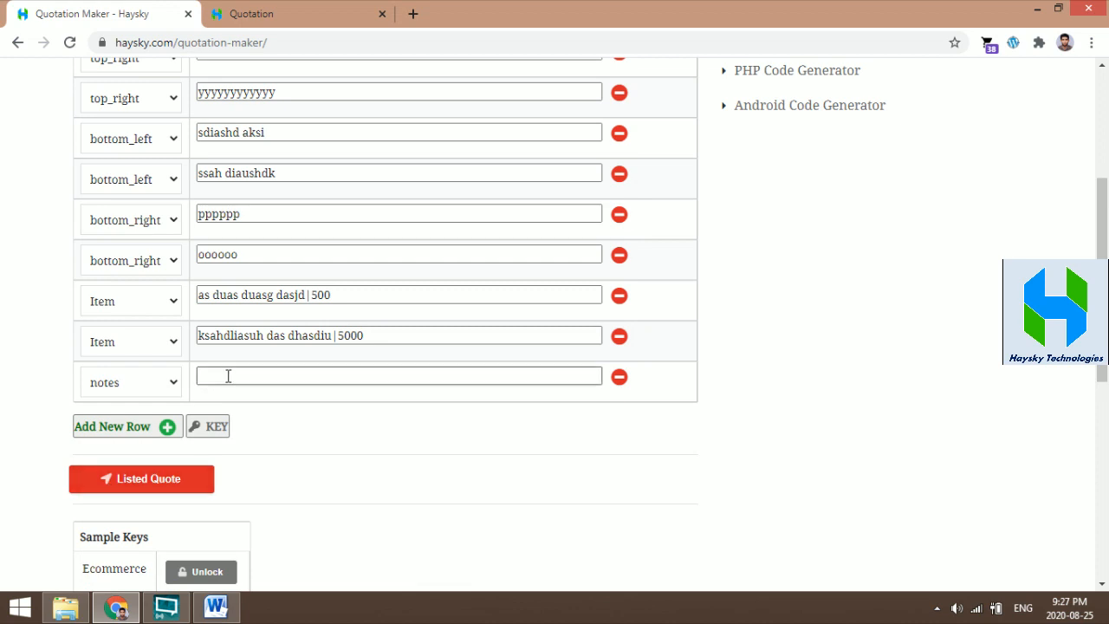
type("contaknld s4685146")
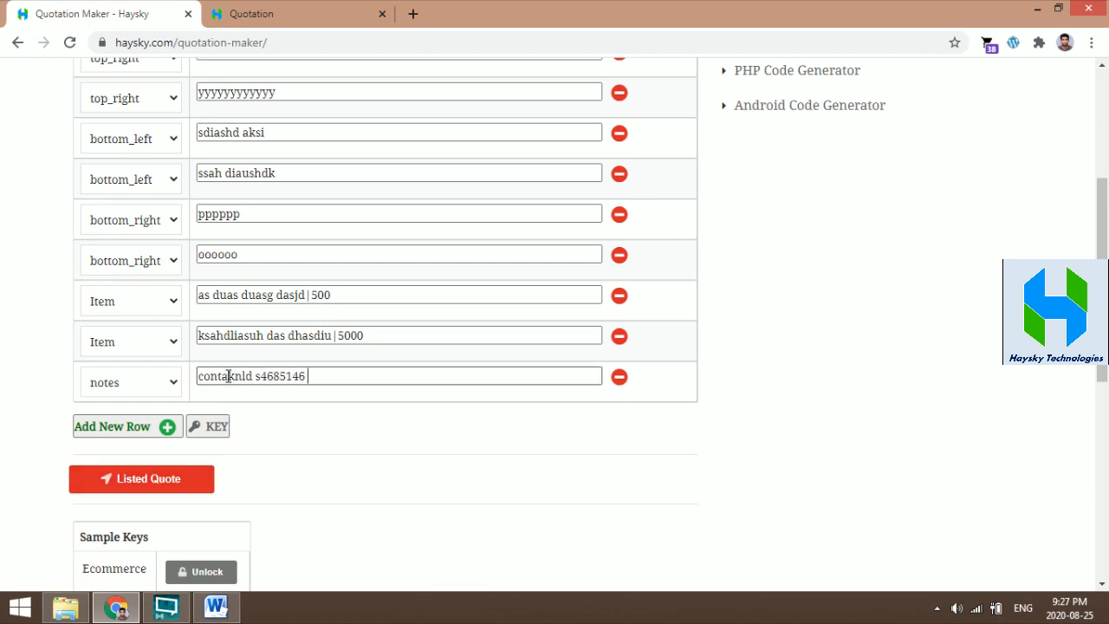
type("  sahduasdna")
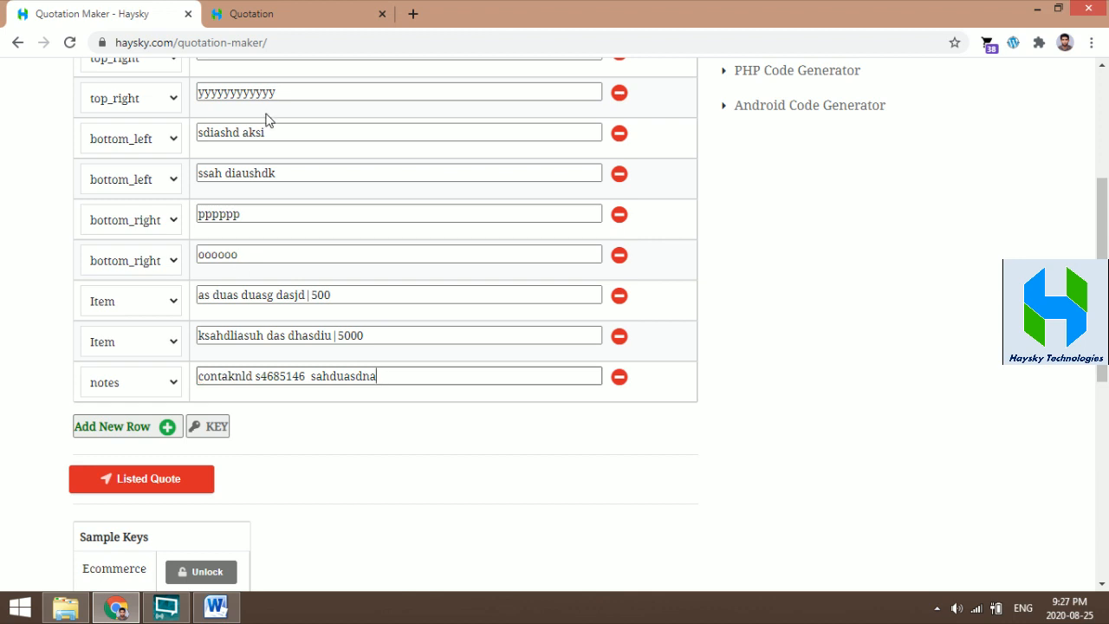
- Add a second notes row with the text "h ihu if hsdukfhsh dkfshku"
left_click(330, 10)
left_click(127, 7)
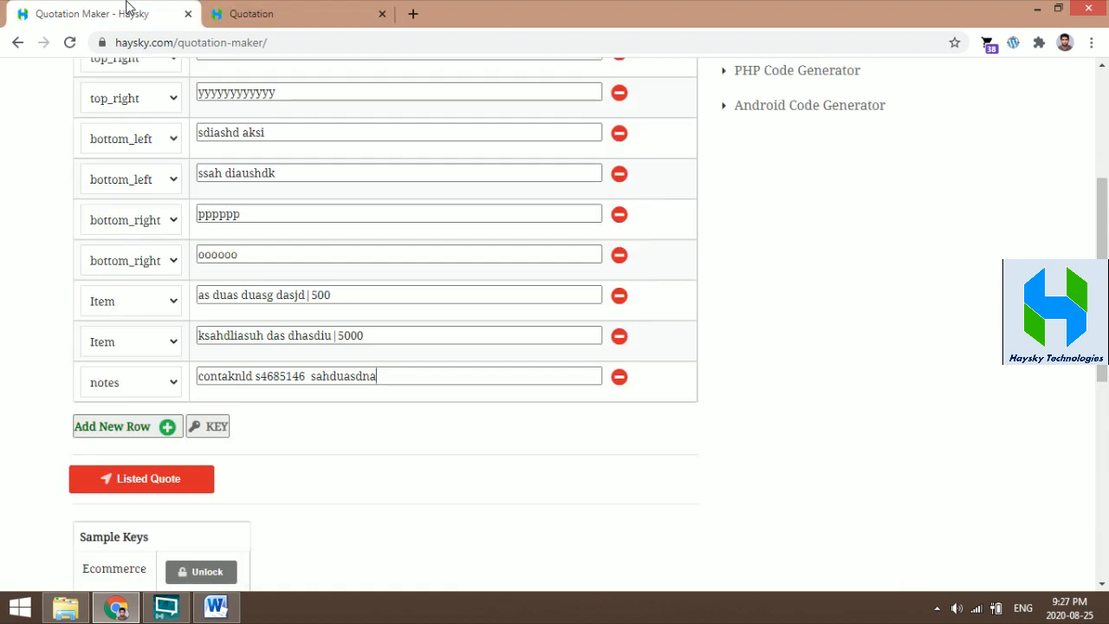
left_click(97, 431)
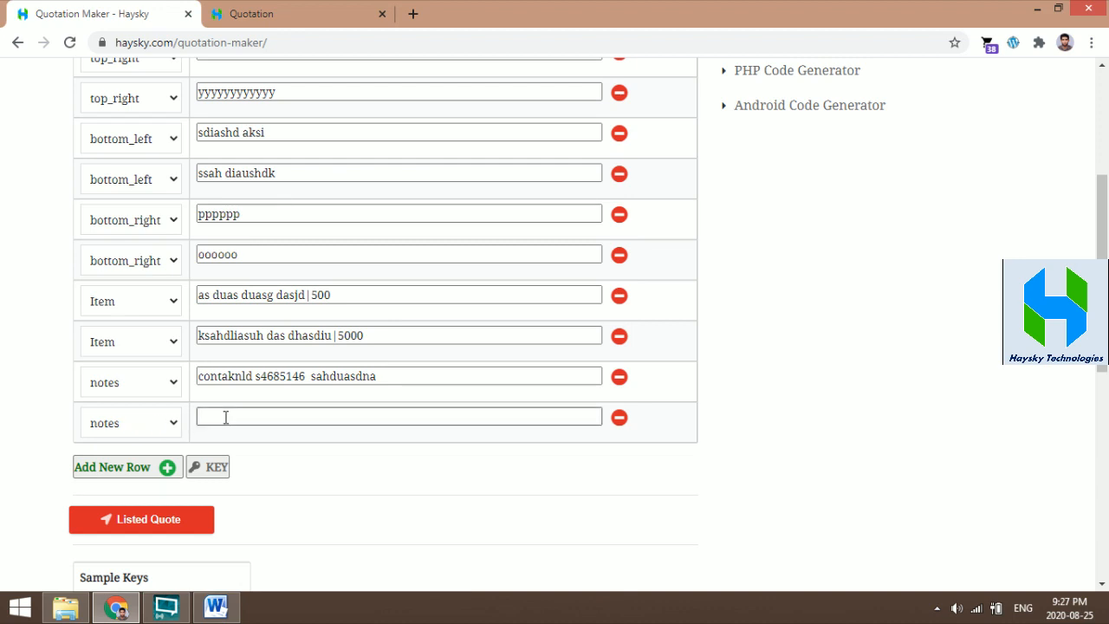
type("h ihu if hsdukfhsh dkfshku")
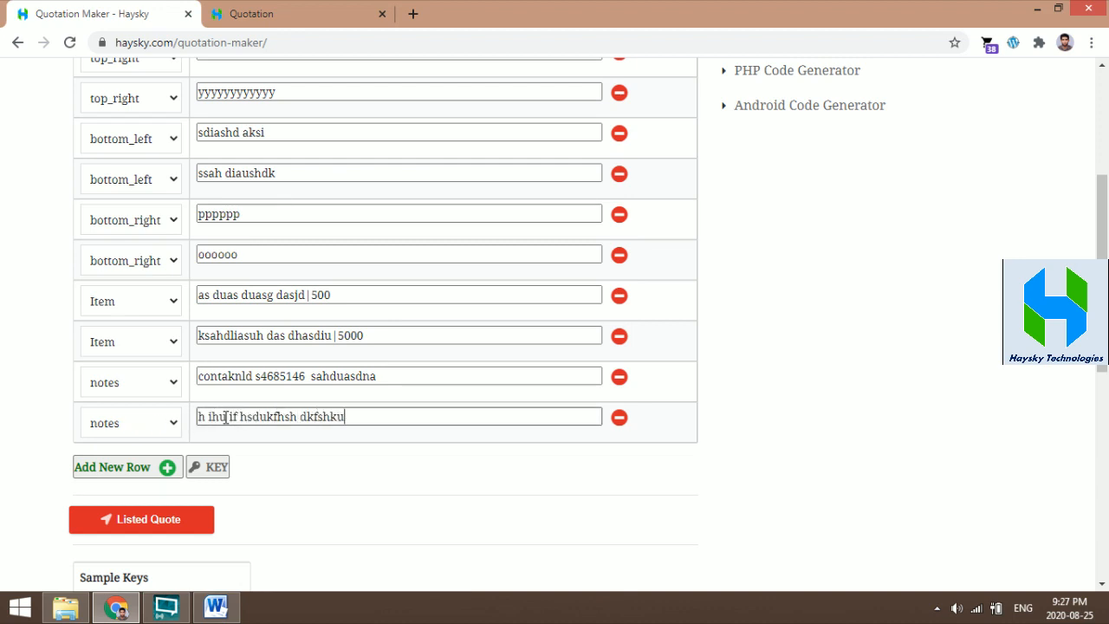
- Generate the listed quote from the form and compare its top_left and top_right lines with the form rows
left_click(197, 523)
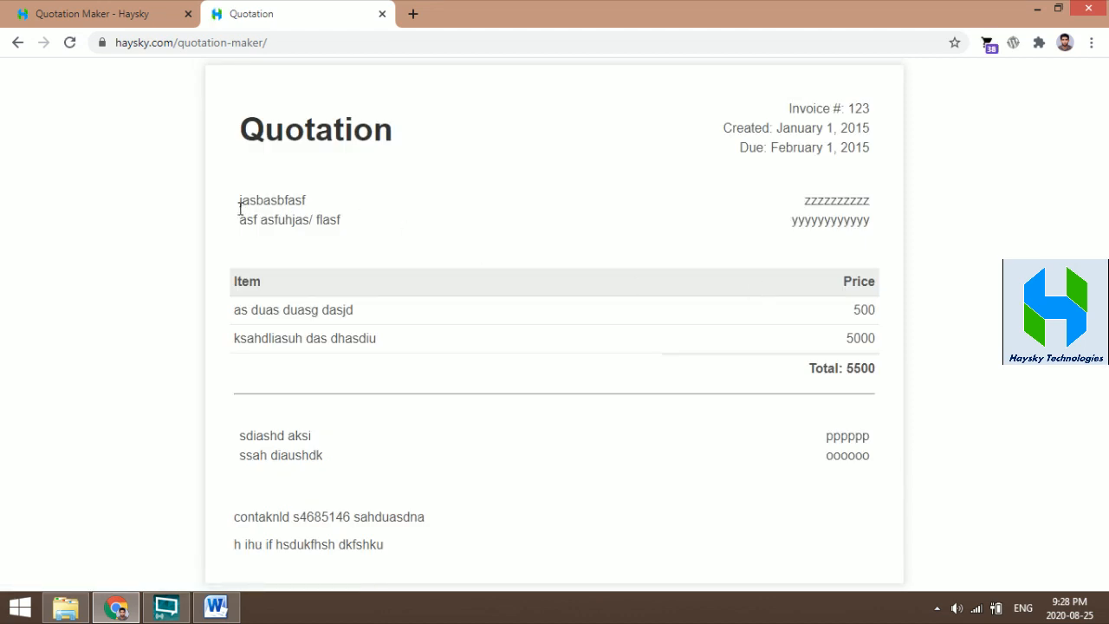
left_click_drag(239, 200, 369, 220)
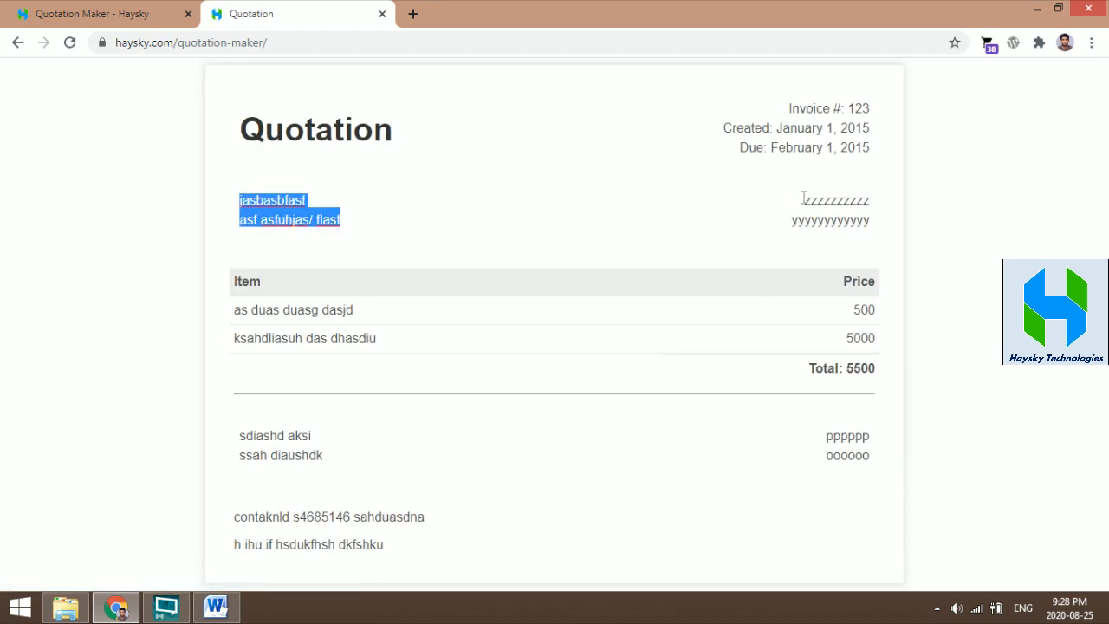
left_click_drag(803, 199, 885, 222)
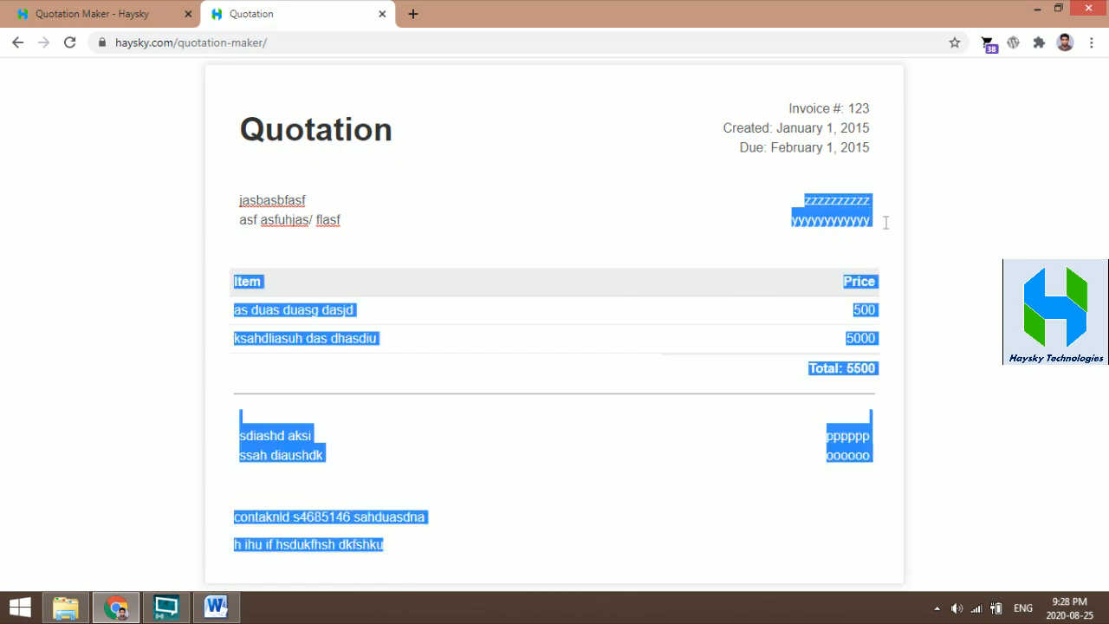
left_click(841, 193)
left_click(111, 11)
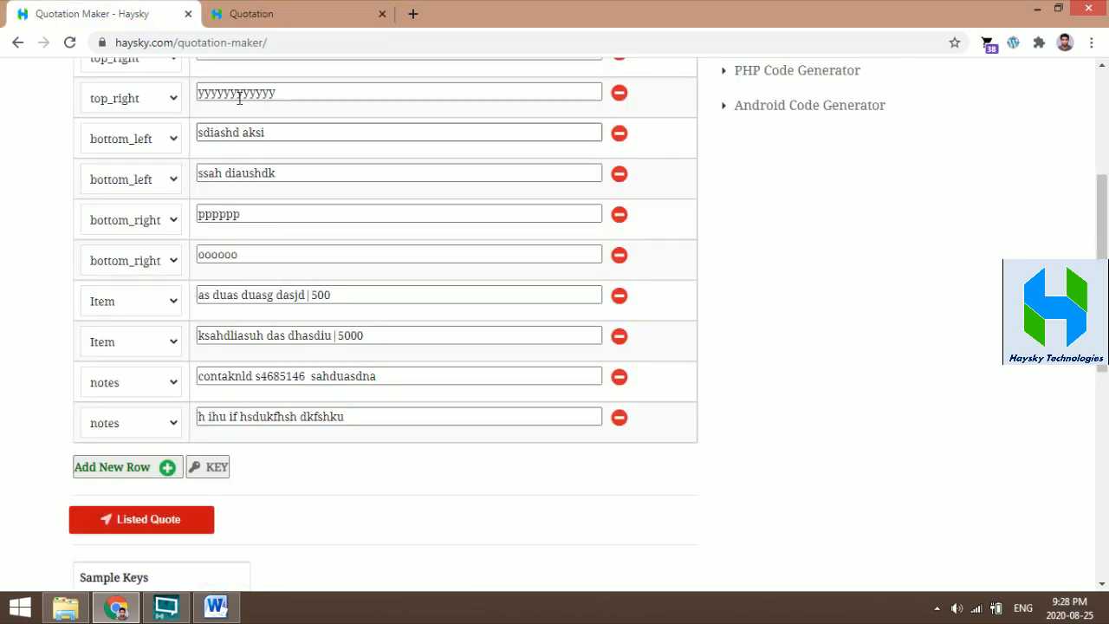
scroll(239, 98, "up", 2)
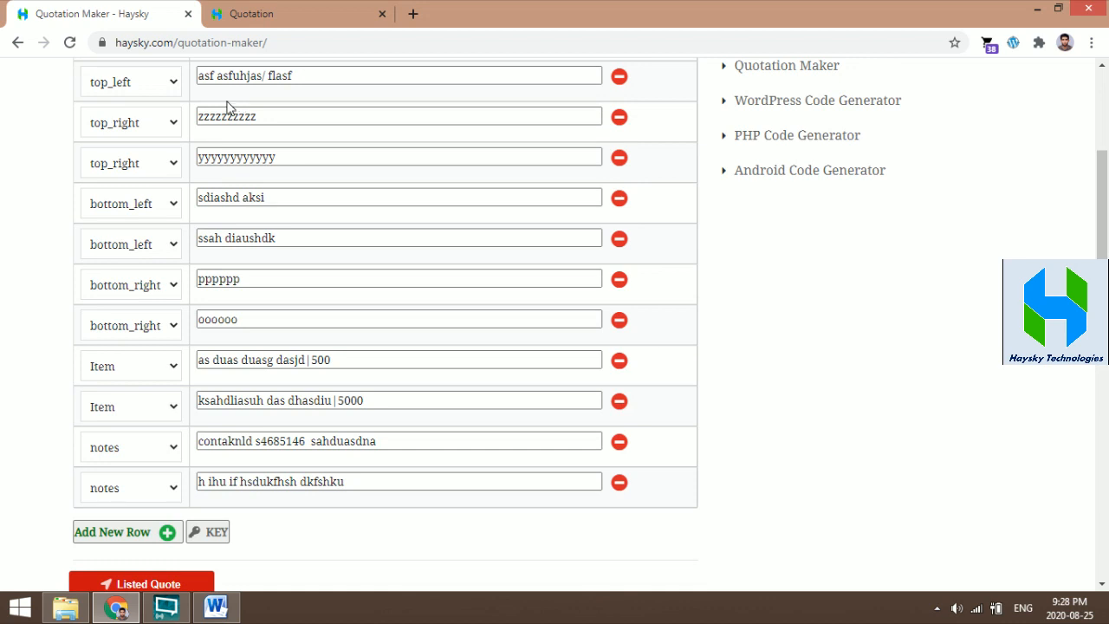
left_click(297, 13)
left_click_drag(794, 196, 873, 227)
left_click(1065, 254)
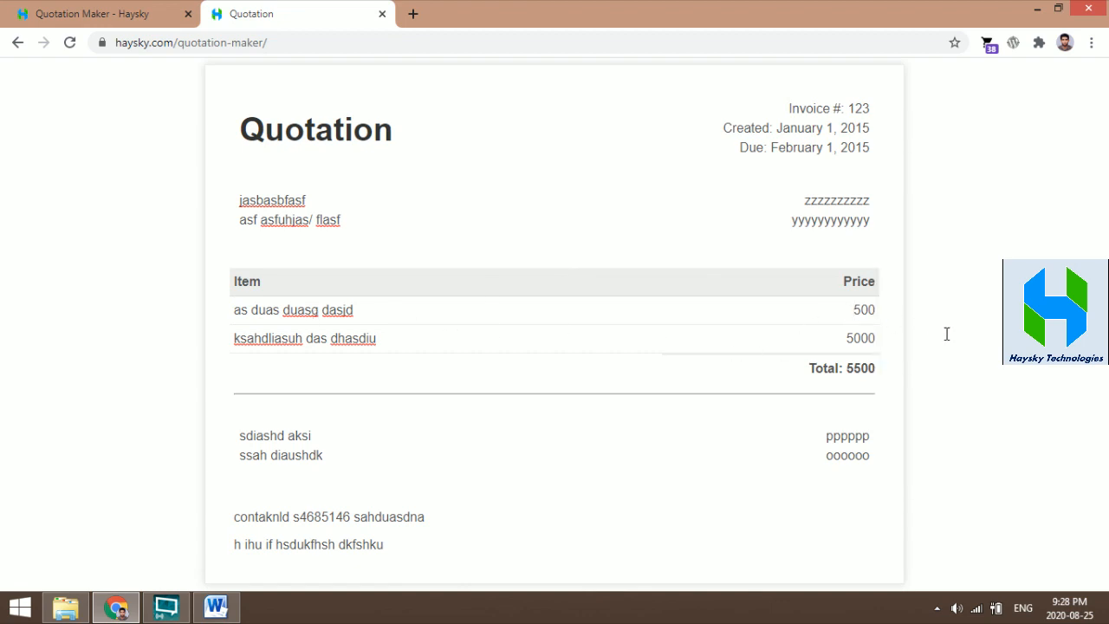
- Prefix both item prices and the total in the generated quotation with "Rs."
type("s.")
type("s.")
type("Rs.")
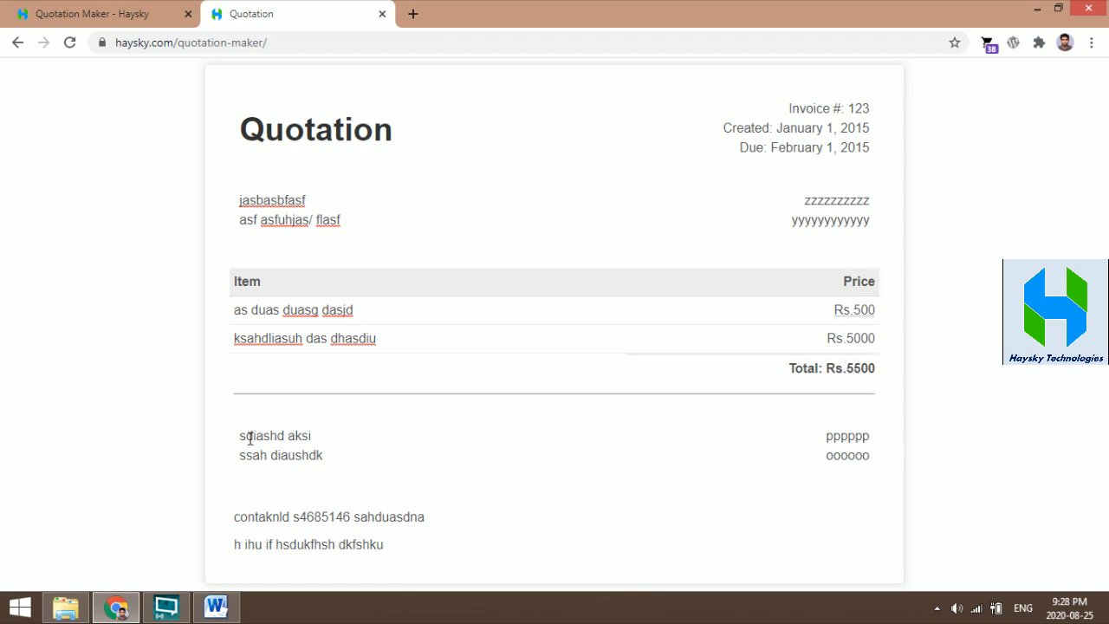
left_click_drag(240, 436, 367, 448)
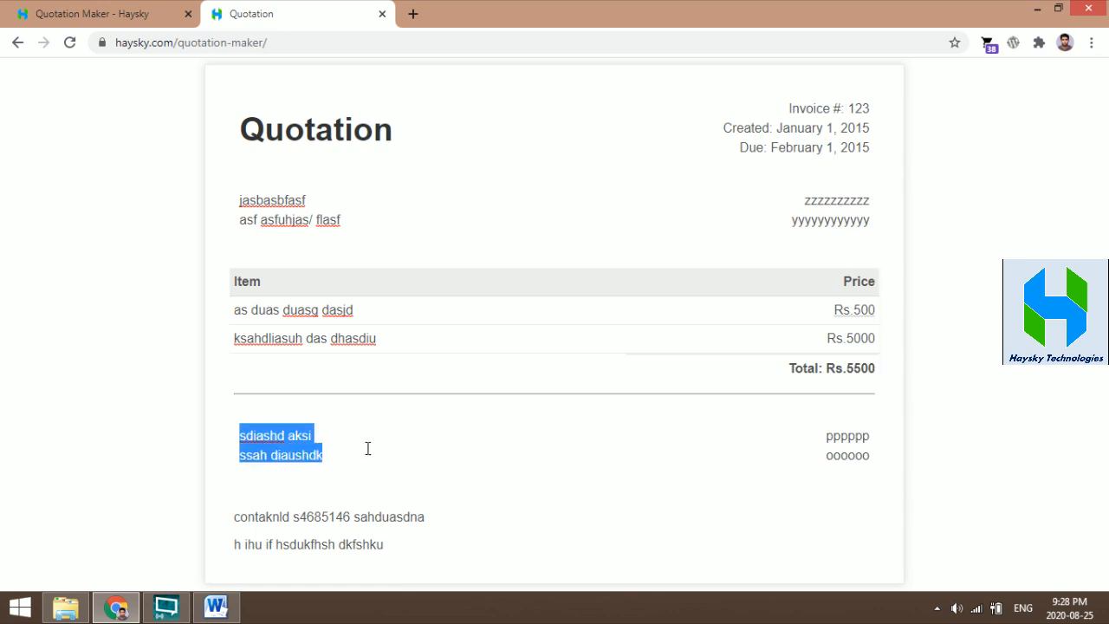
left_click_drag(234, 516, 433, 540)
left_click(434, 541)
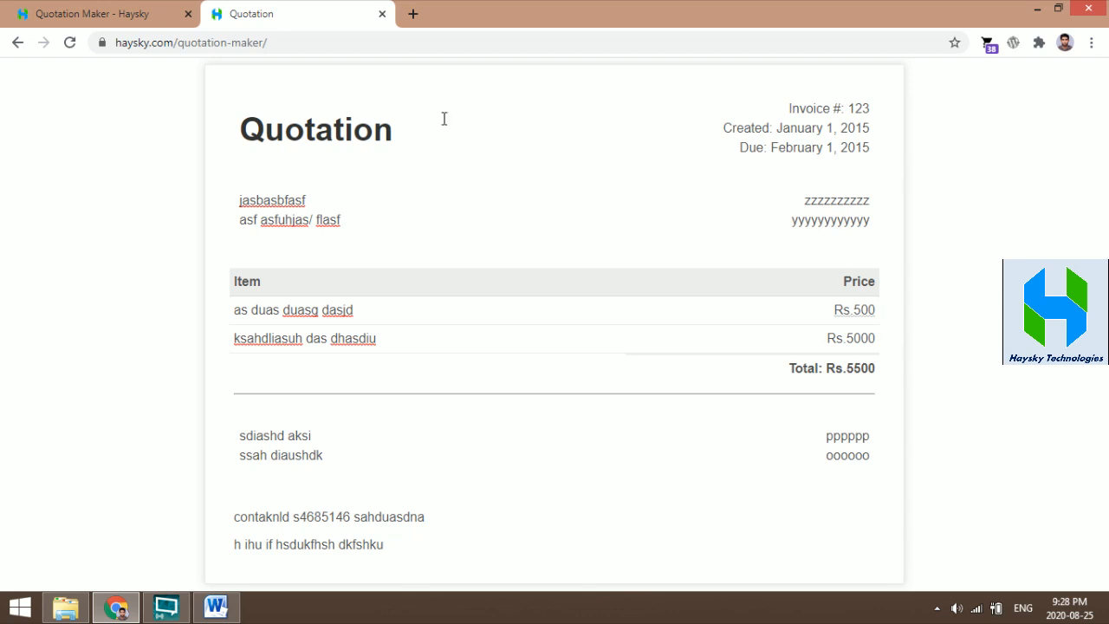
left_click_drag(395, 130, 231, 136)
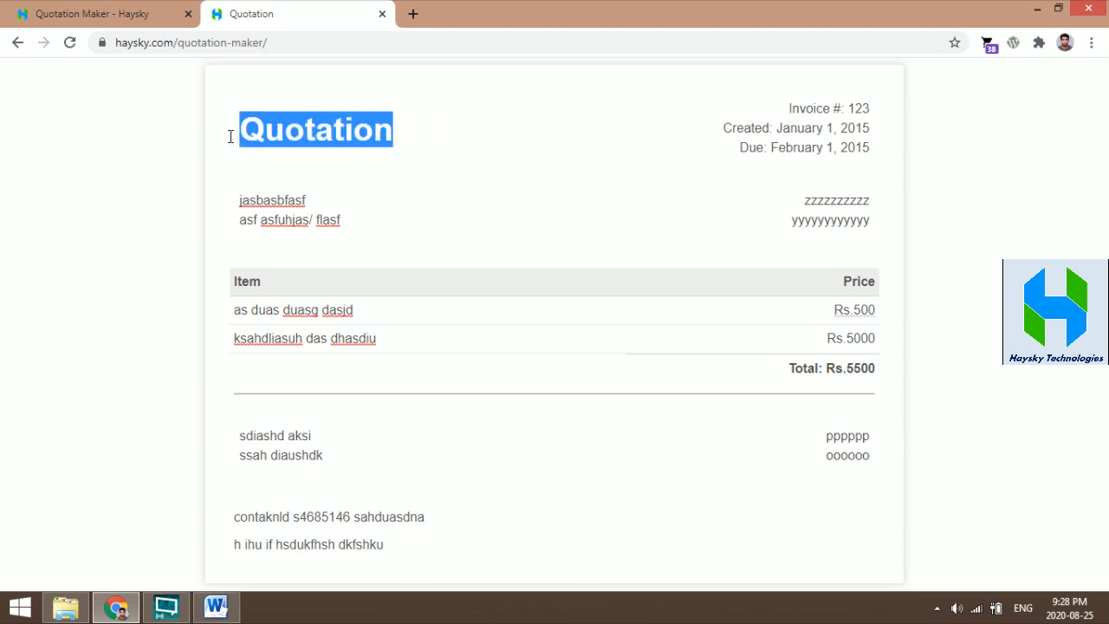
type("Haysk")
key("ctrl+z")
- Replace the "Quotation" heading text with "Haysky"
key("Left")
key("Right")
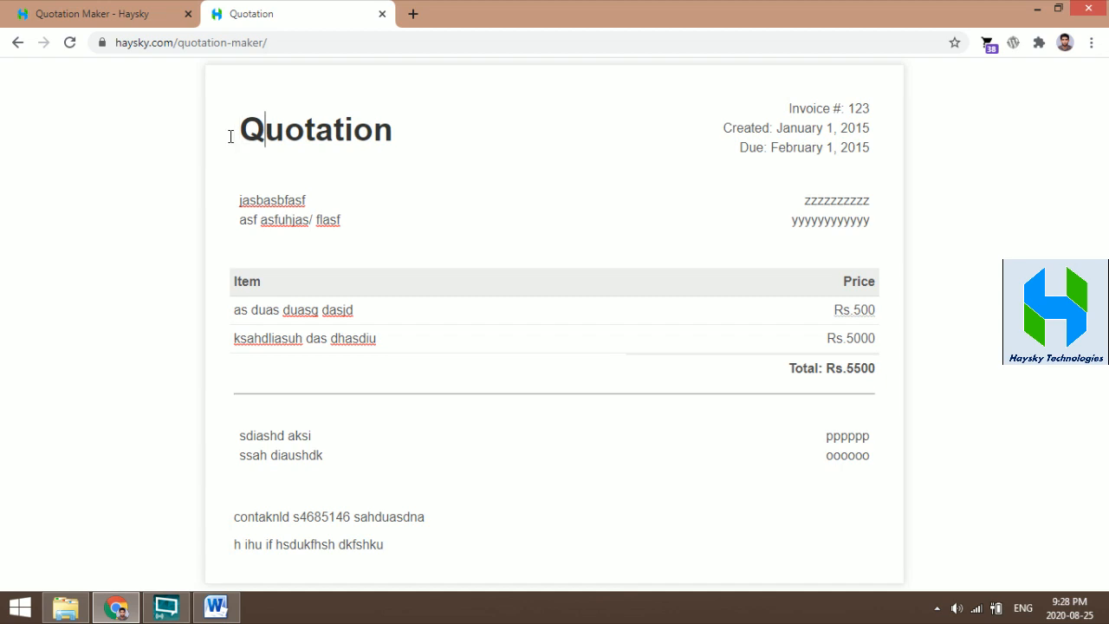
key("shift+End")
type("ky")
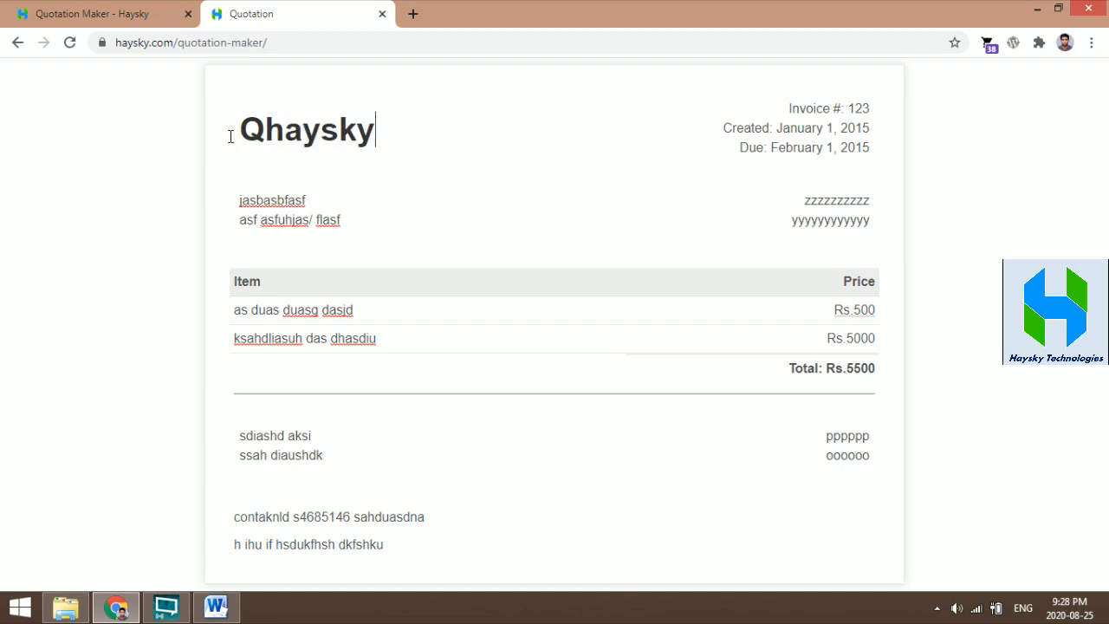
key("shift+Left")
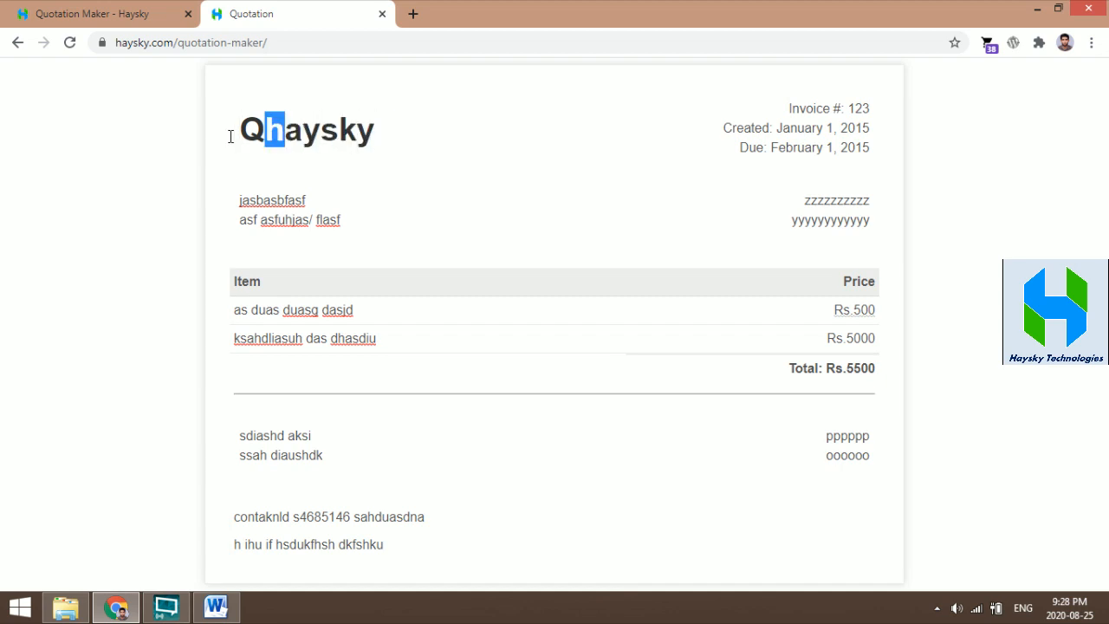
type("H")
key("Left")
key("BackSpace")
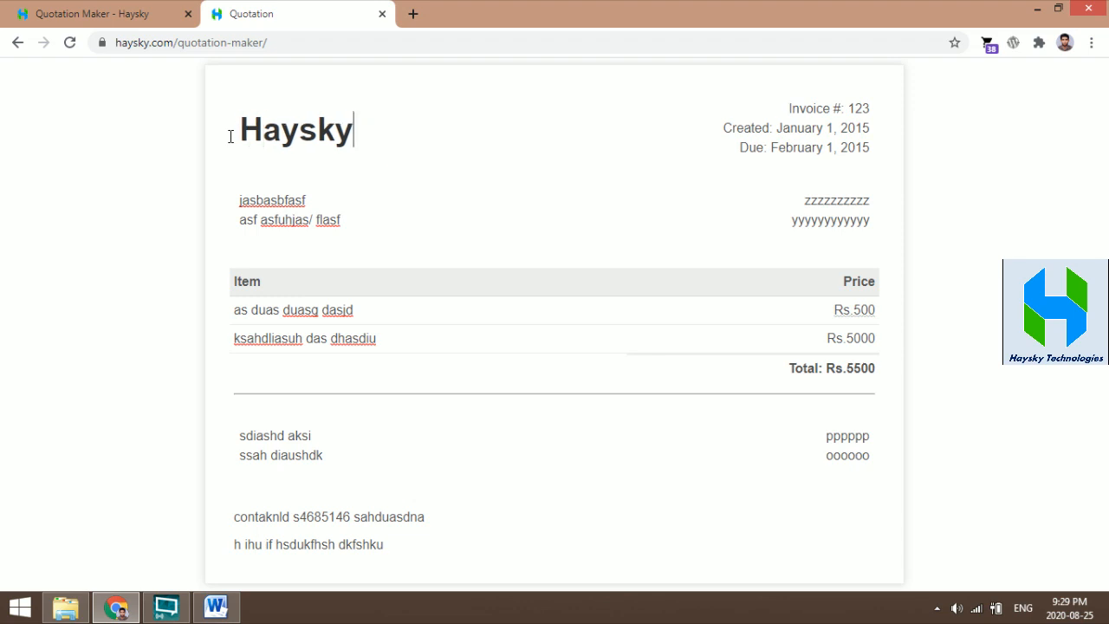
- Extend the quotation's heading to read "Haysky Technologies"
key("End")
type("Techn")
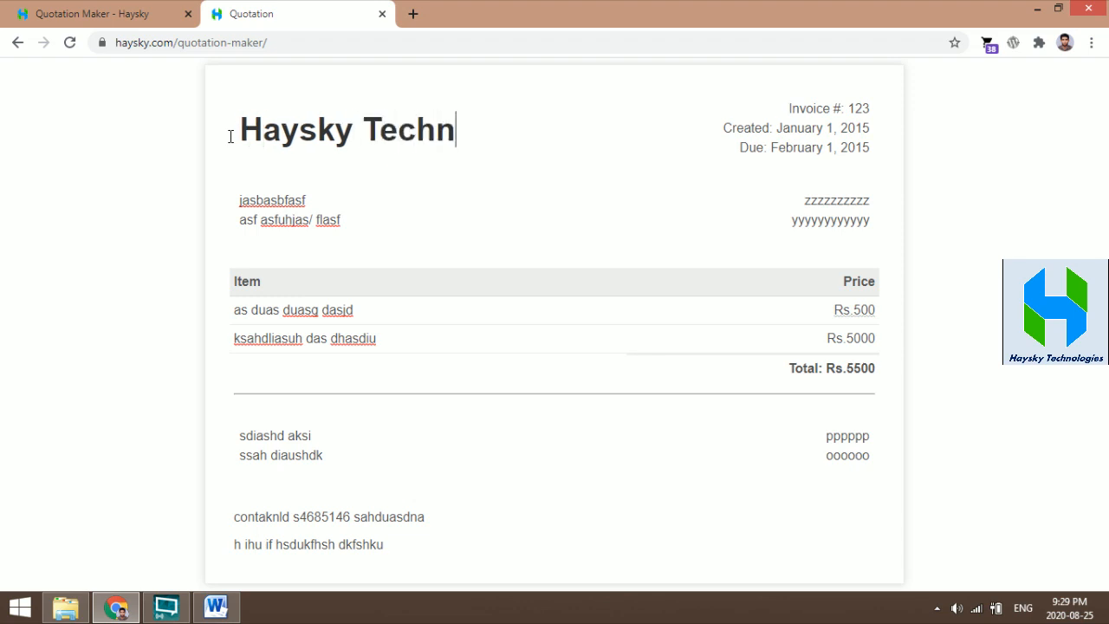
type("oloog")
key("BackSpace")
key("BackSpace")
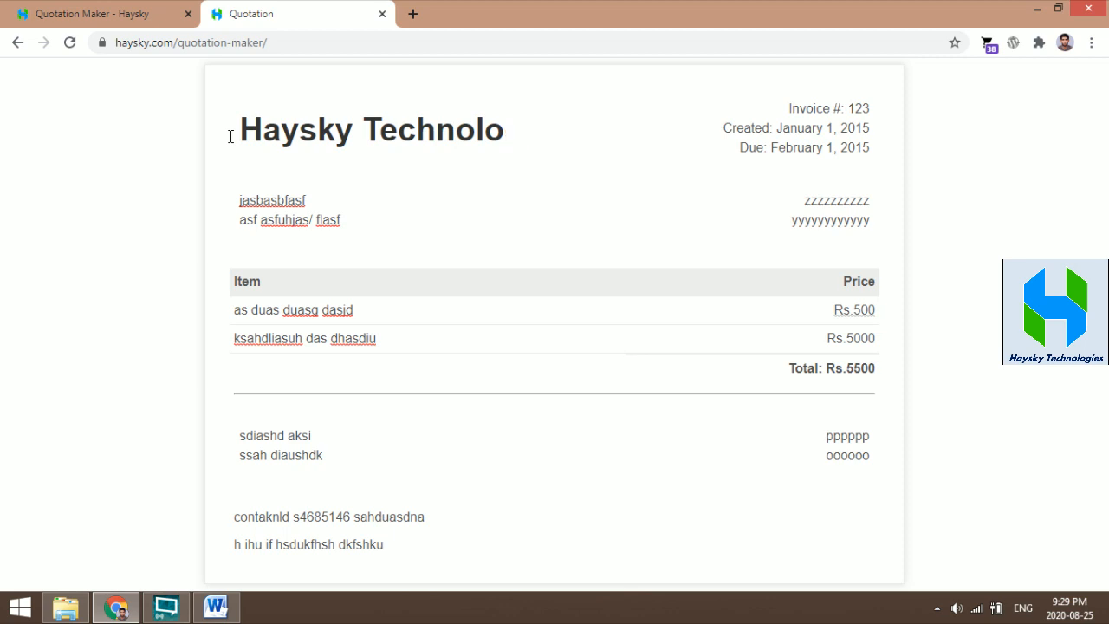
type("gies")
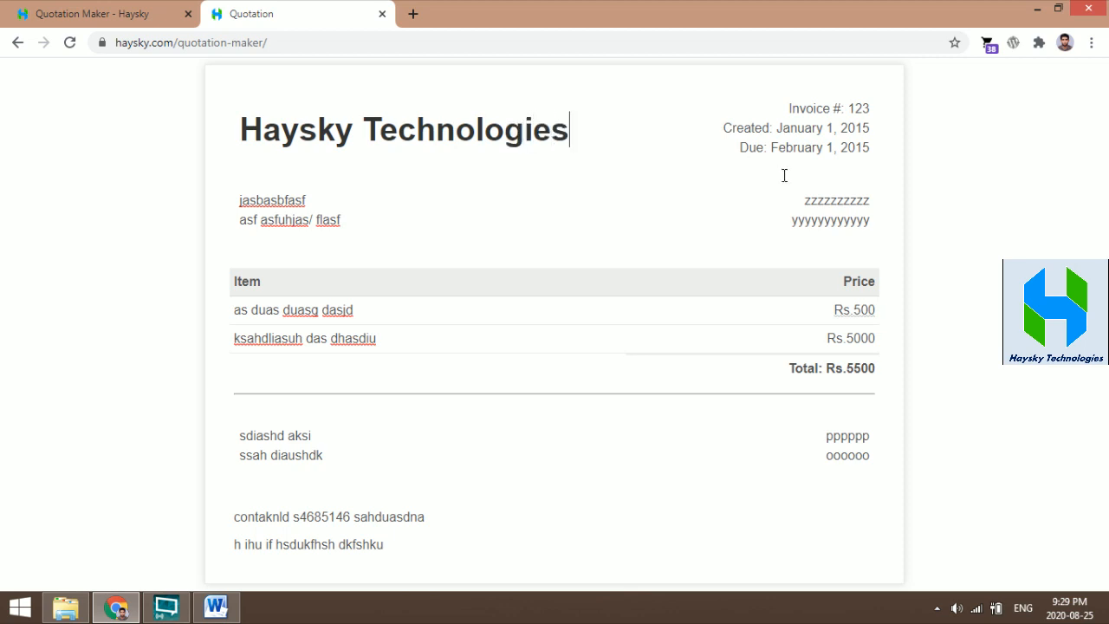
- Open the print preview of the quotation with Save as PDF as the destination and cancel it
left_click(985, 257)
key("ctrl+p")
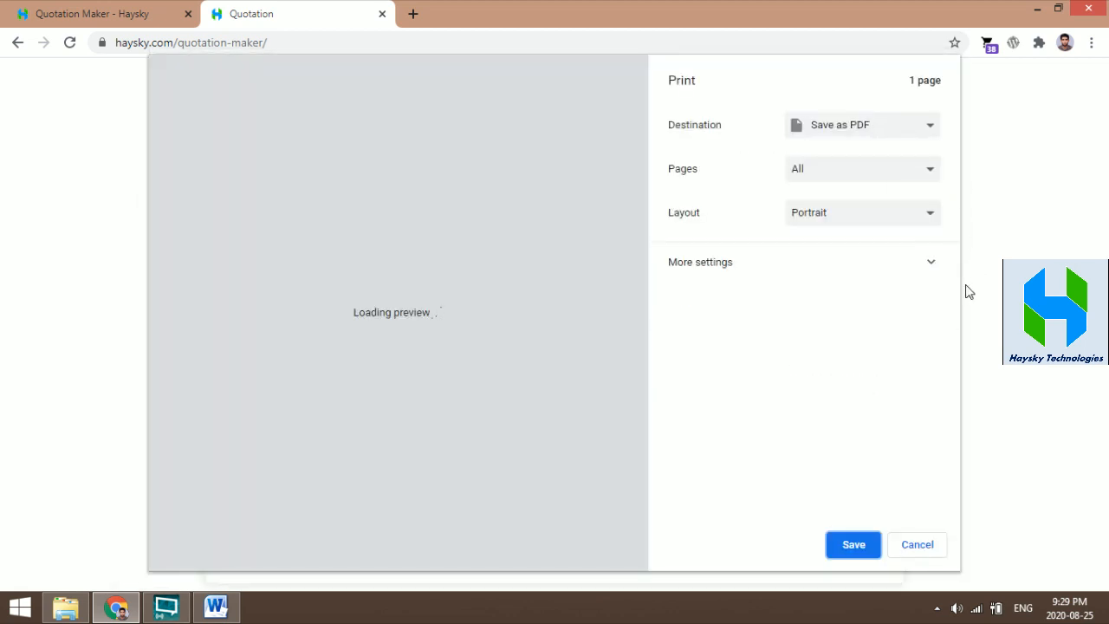
key("Escape")
- Copy the whole quotation and paste it into the open Microsoft Word document in place of its existing content
key("ctrl+a")
key("ctrl+c")
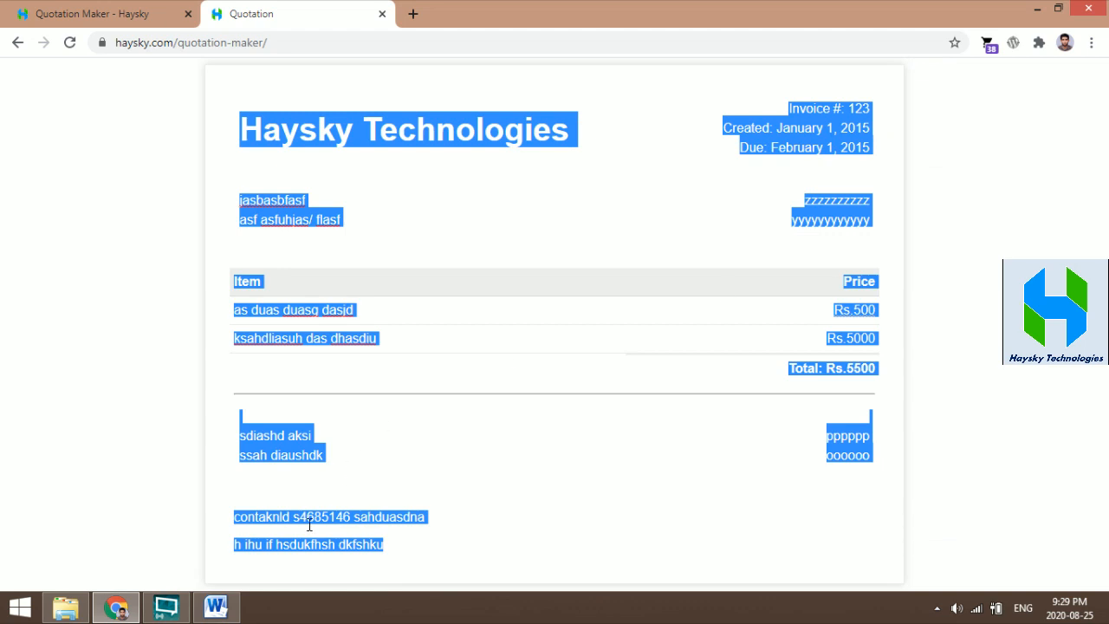
left_click(215, 607)
key("ctrl+a")
key("Delete")
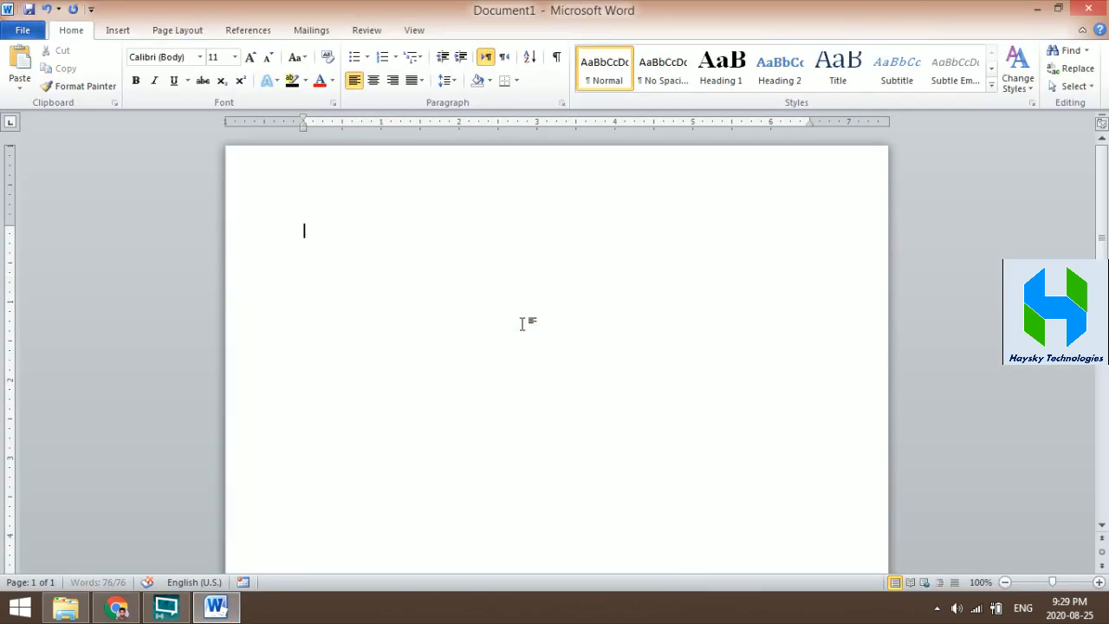
key("ctrl+v")
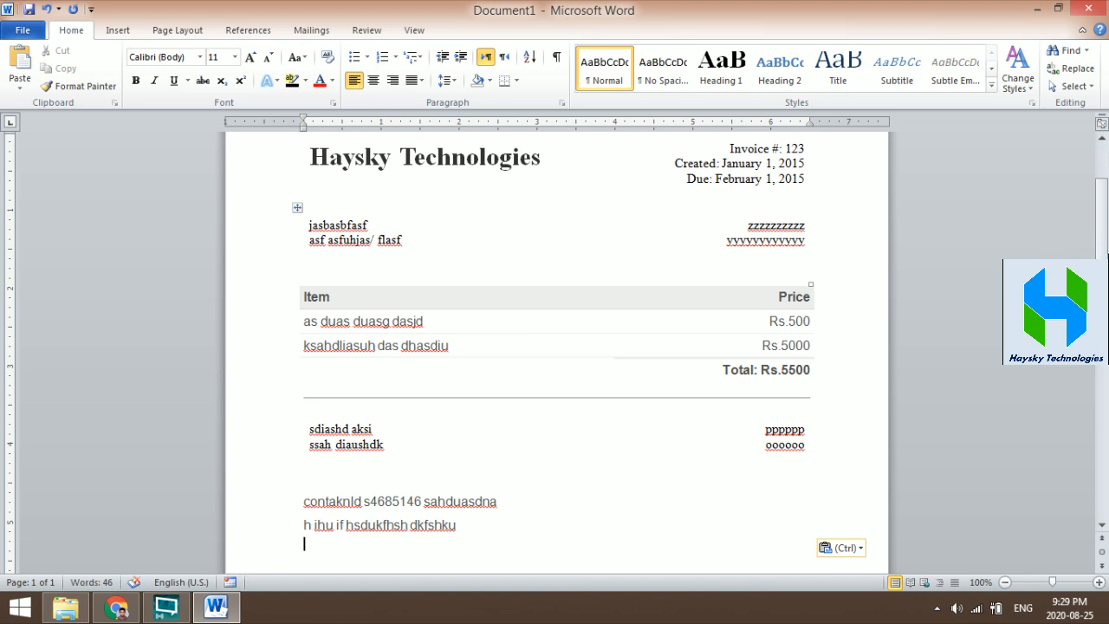
scroll(1101, 218, "up", 2)
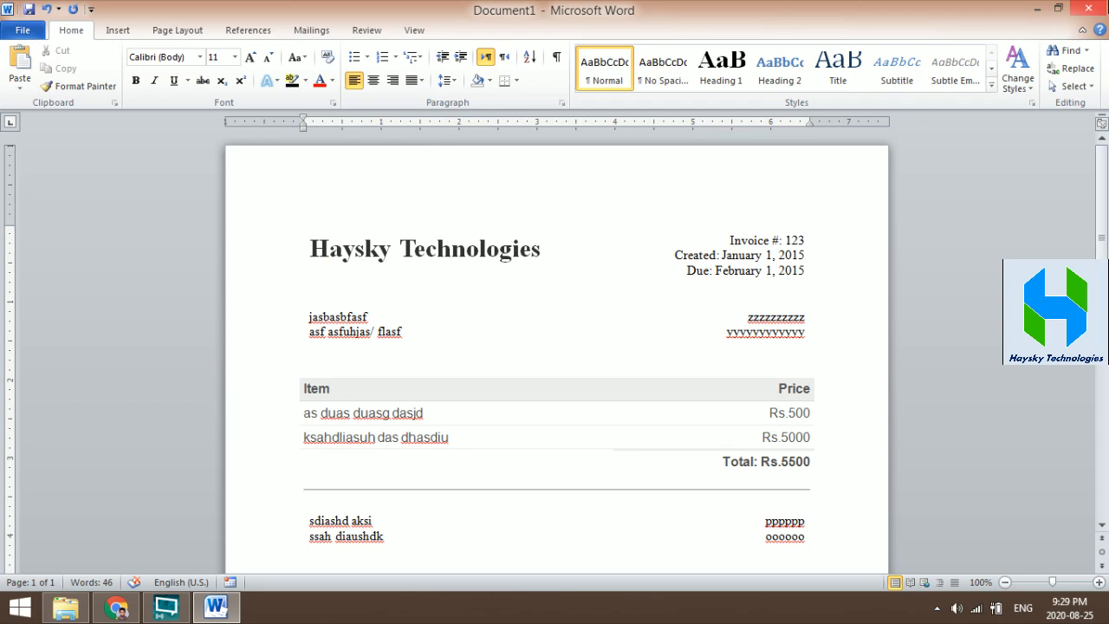
- Close the Word document without saving its changes and return to the generated quotation in Chrome
left_click(1088, 7)
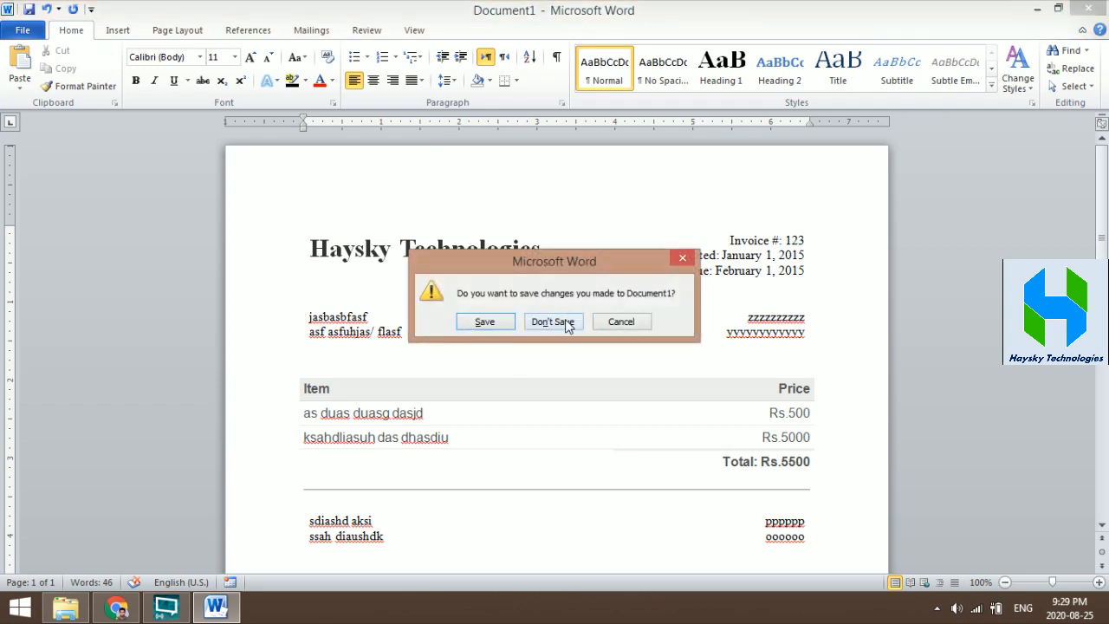
left_click(553, 322)
left_click(116, 10)
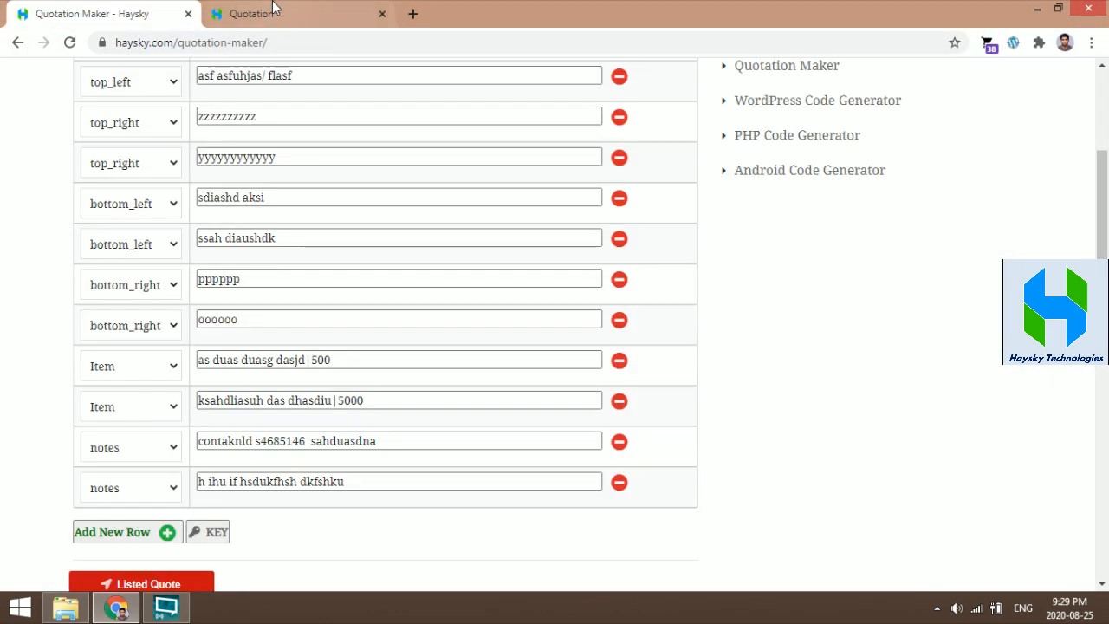
left_click(273, 7)
left_click(860, 176)
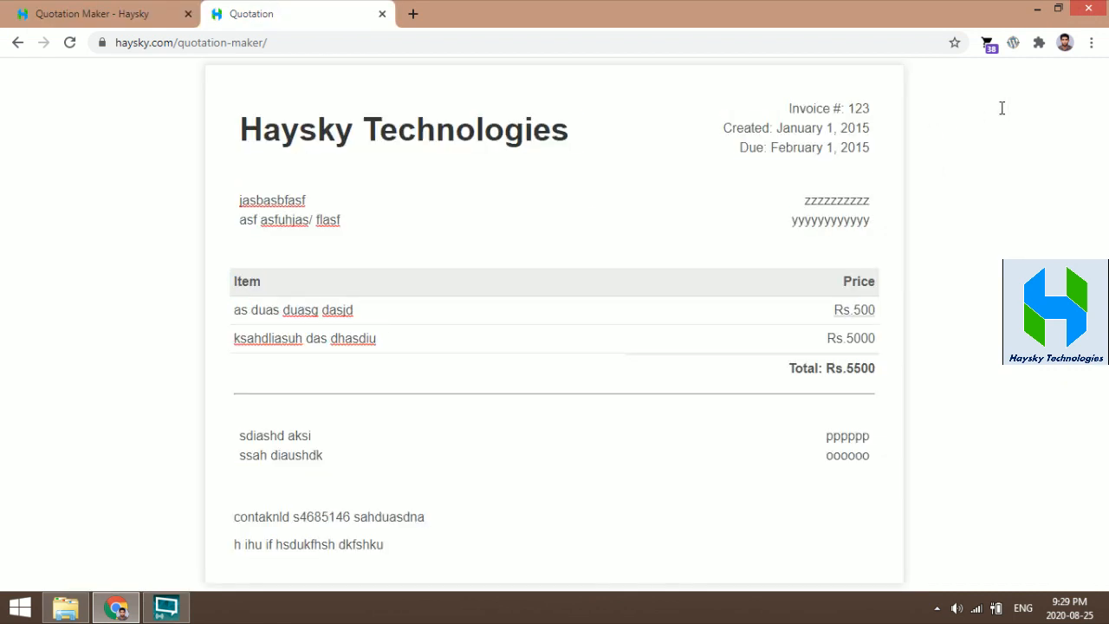
- Pin the Awesome Screenshot extension to the browser and close the extensions list
left_click(1039, 43)
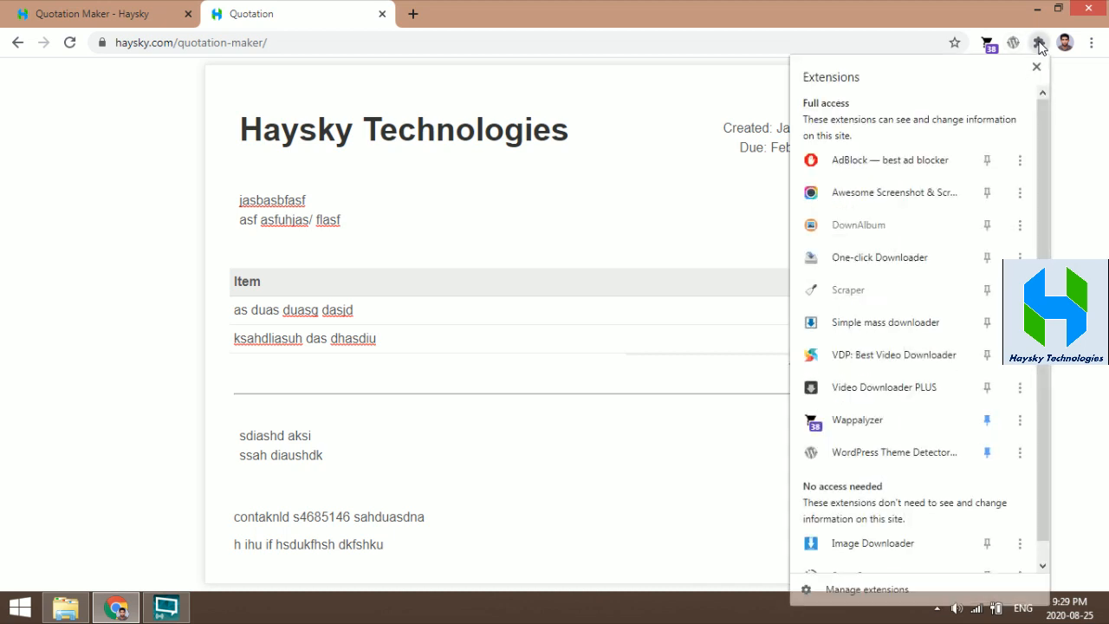
left_click(986, 191)
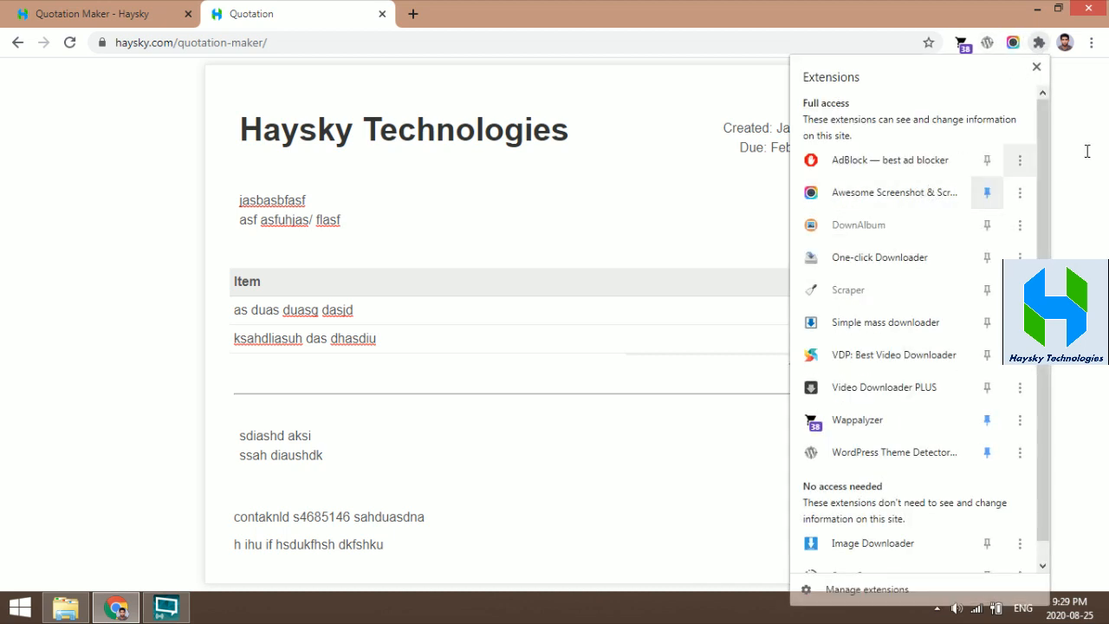
left_click(1088, 151)
- Capture the full quotation page with Awesome Screenshot, view the save options for the image, and return to the annotation editor
left_click(1012, 43)
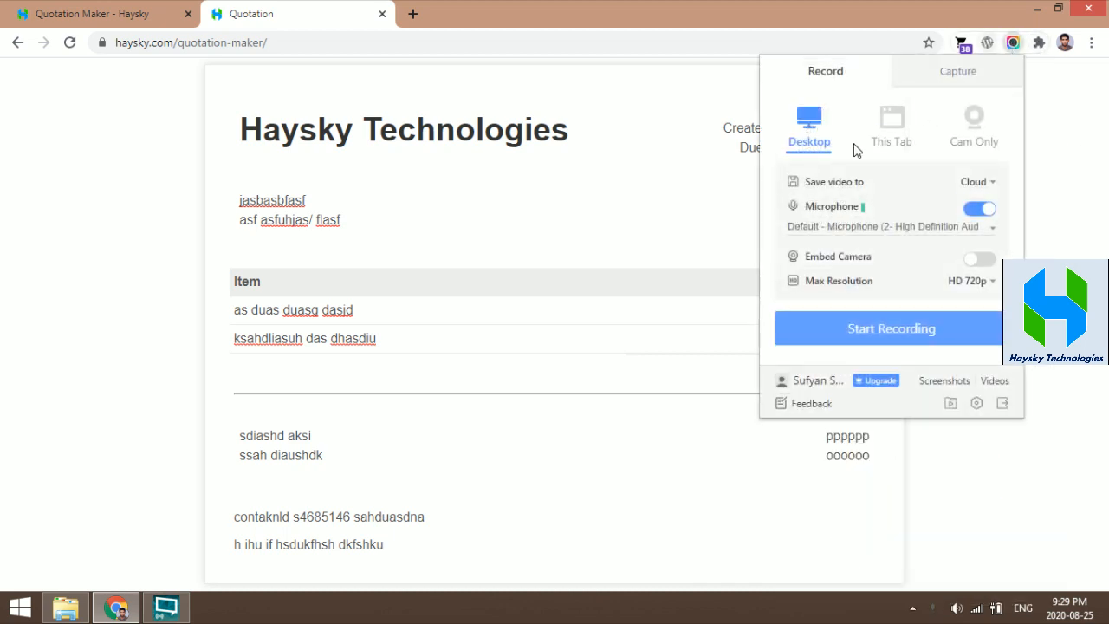
left_click(946, 86)
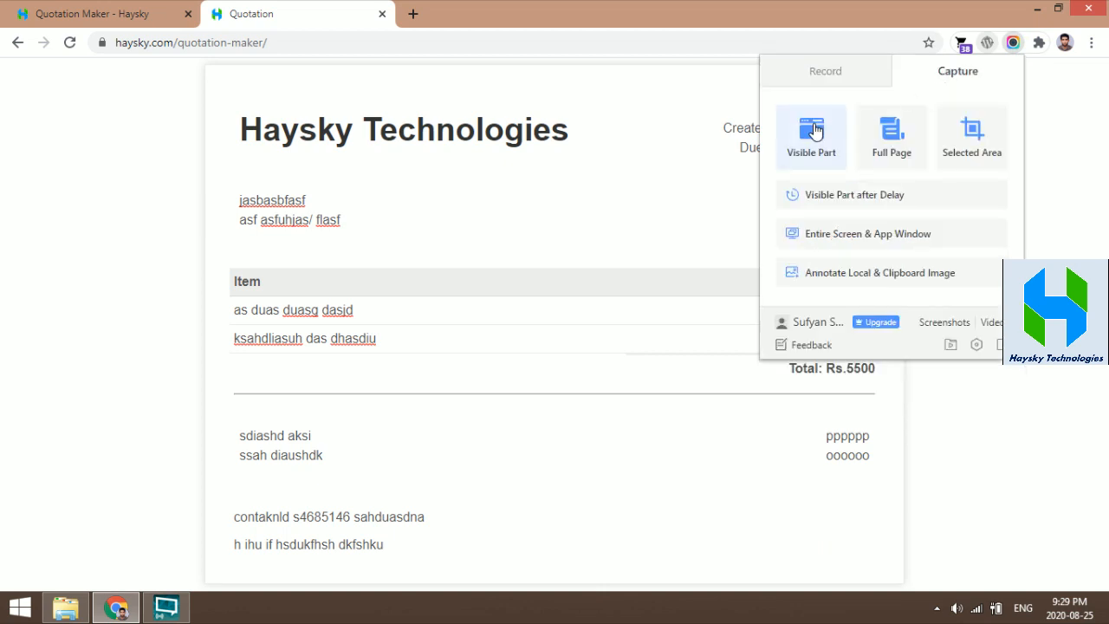
left_click(910, 144)
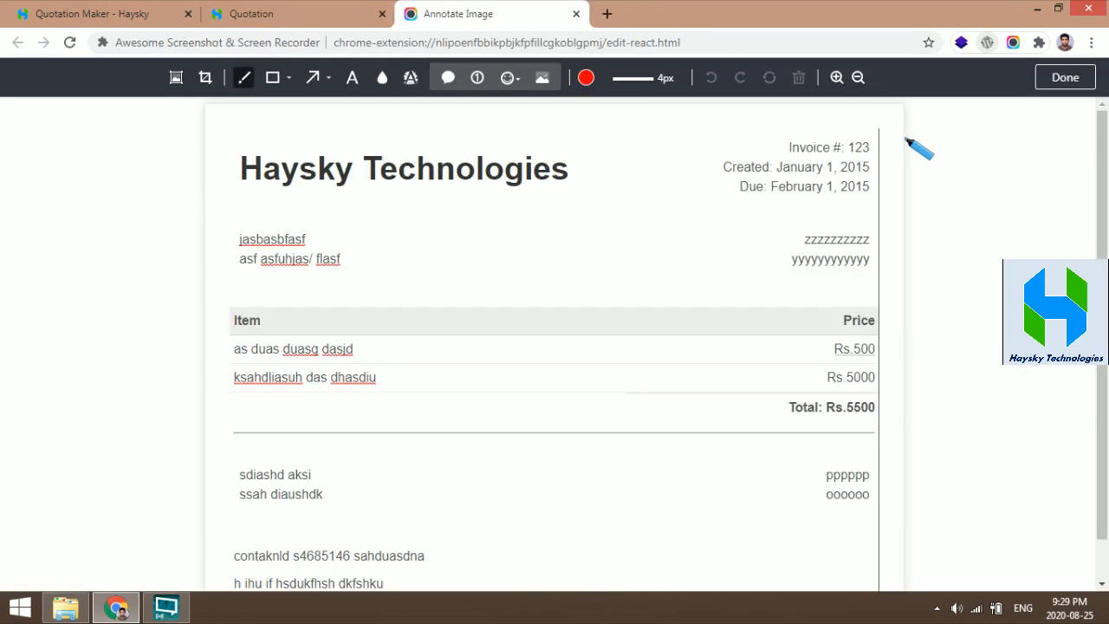
left_click(1069, 79)
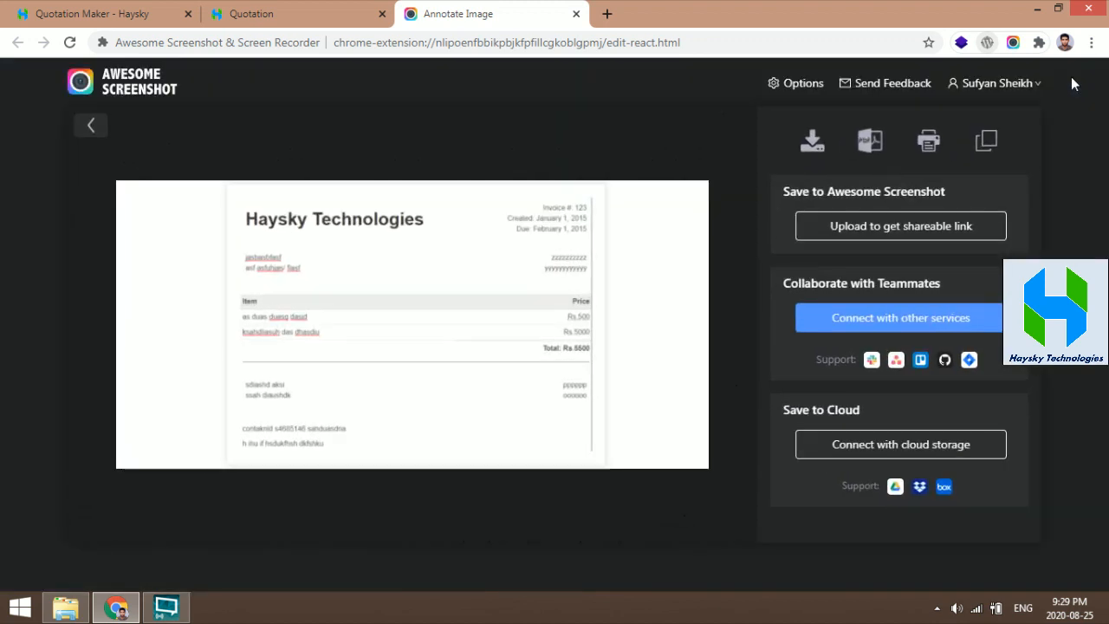
left_click(90, 125)
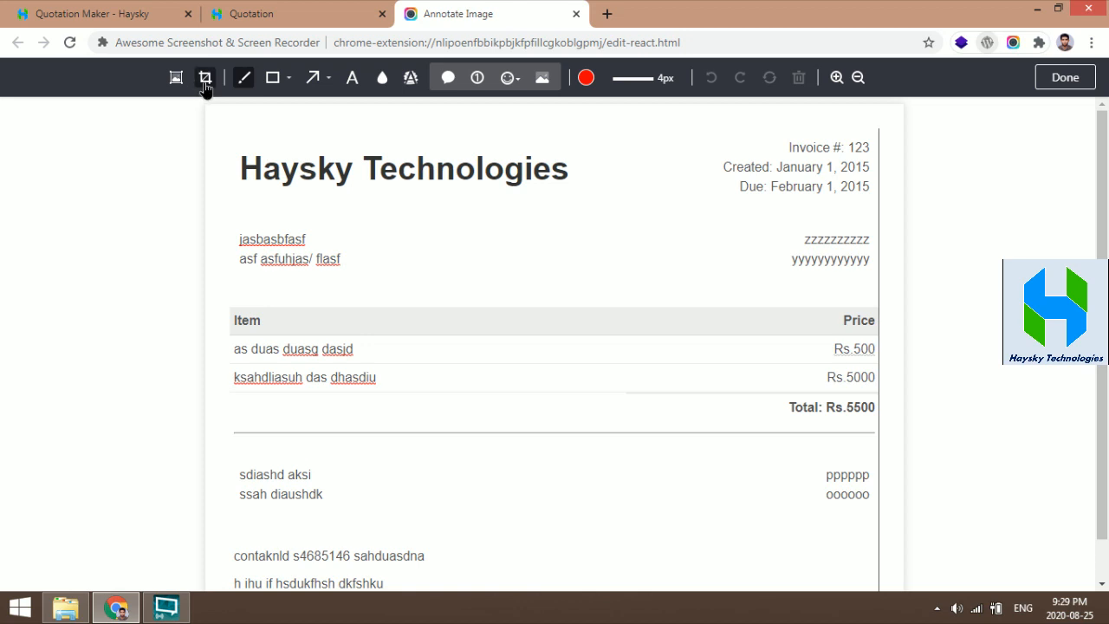
- Mark a 941 by 695 crop area around the captured quotation and close the annotation editor without applying it
left_click(205, 78)
left_click_drag(198, 97, 962, 606)
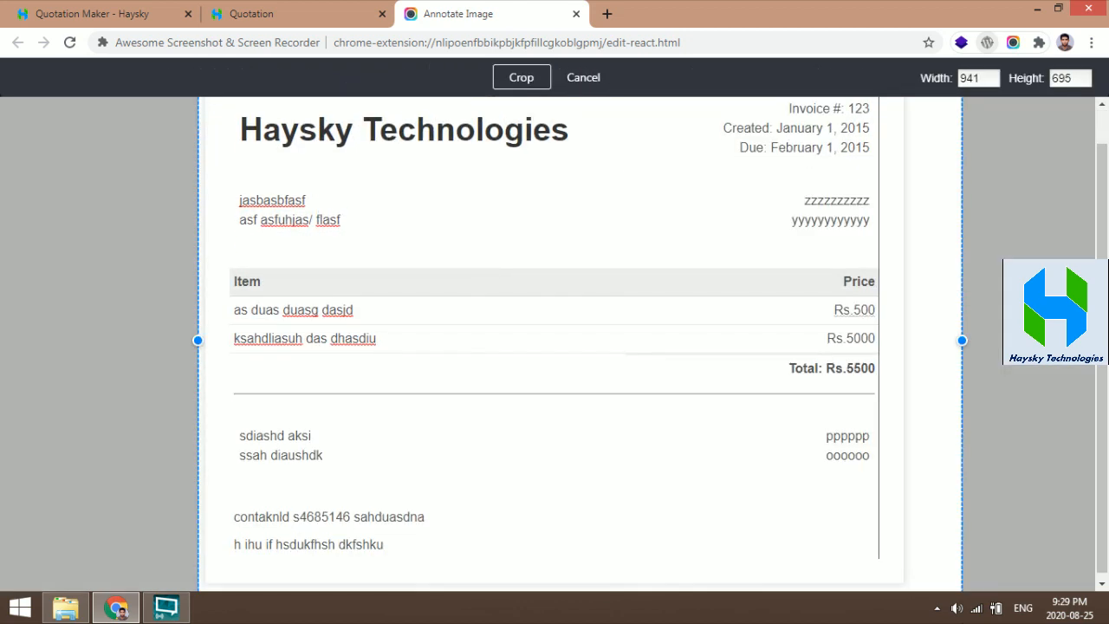
left_click(576, 14)
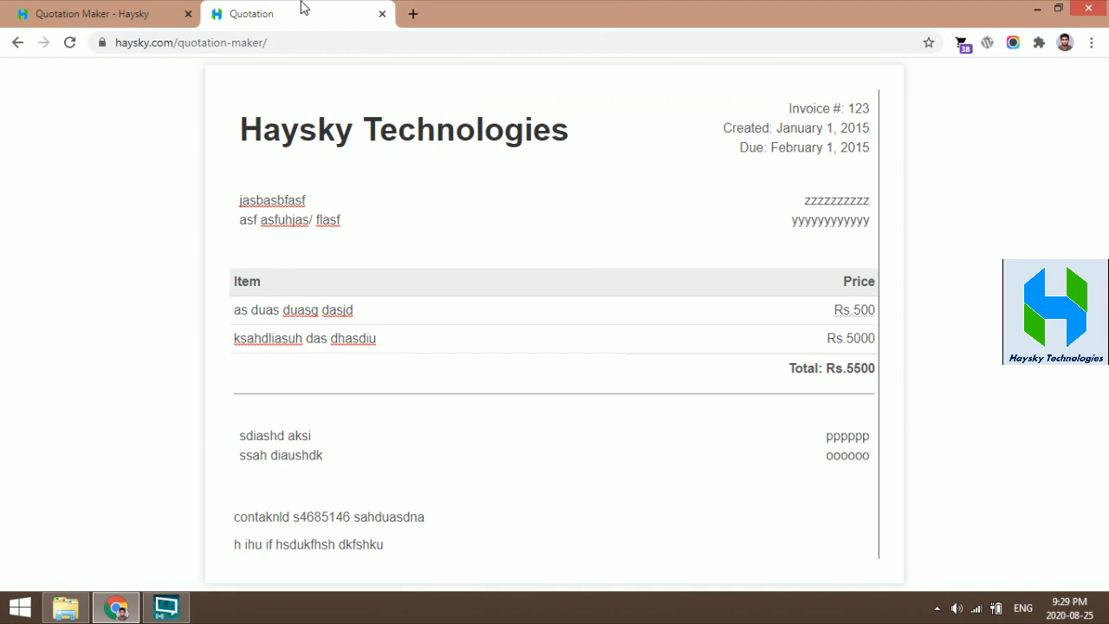
- Return to the Quotation Maker form and look over the page from its heading down to the sample keys
left_click(111, 11)
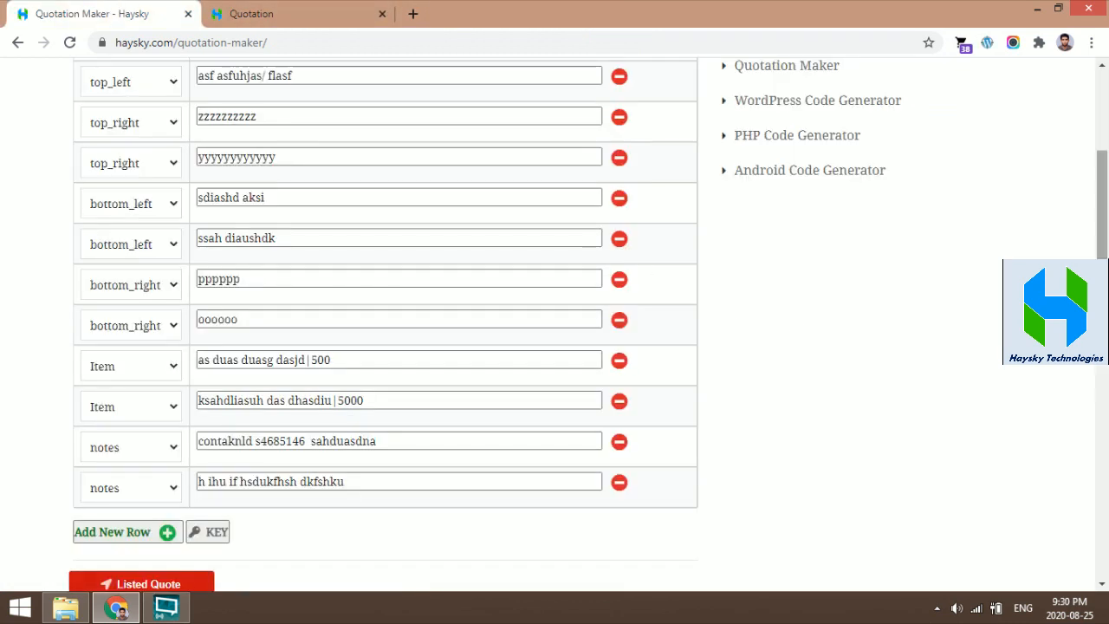
left_click_drag(1102, 177, 1106, 102)
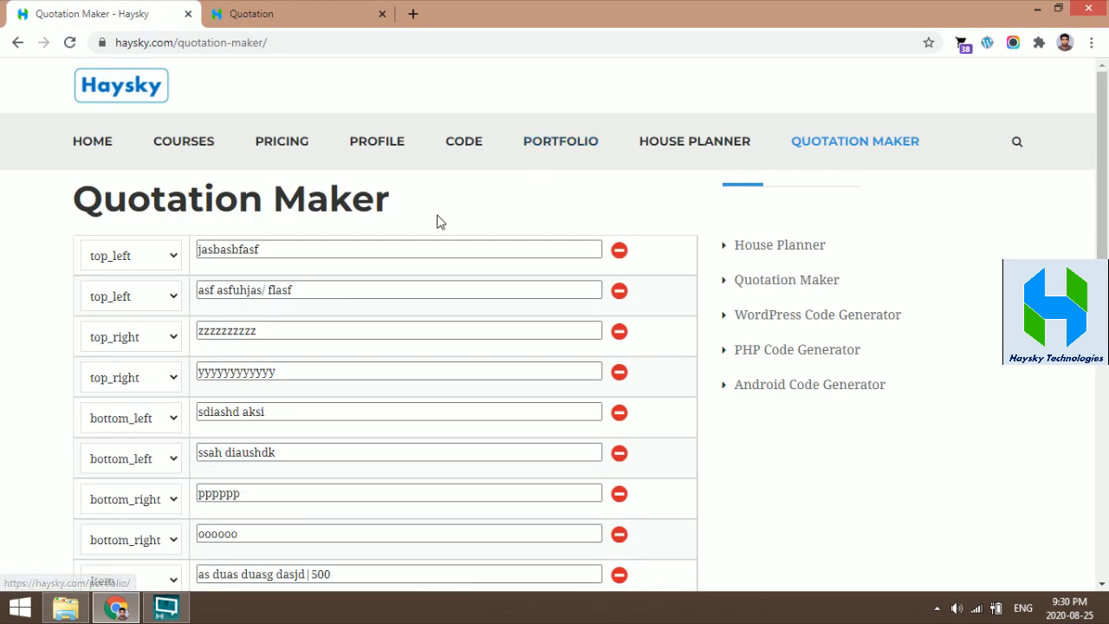
left_click_drag(439, 220, 44, 199)
left_click(495, 180)
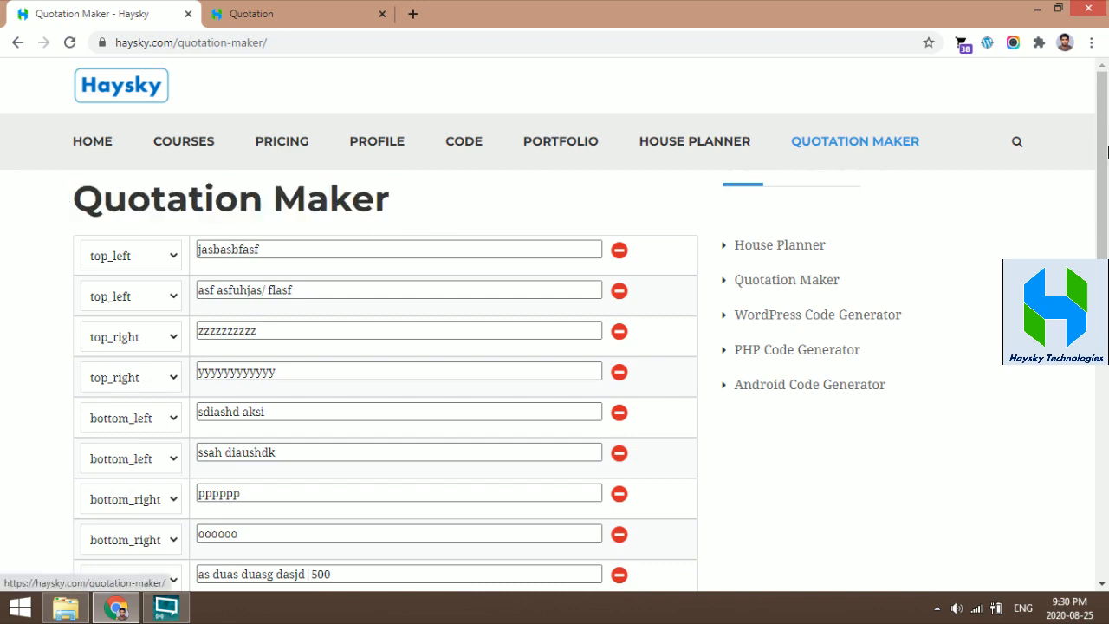
left_click_drag(1106, 130, 1106, 325)
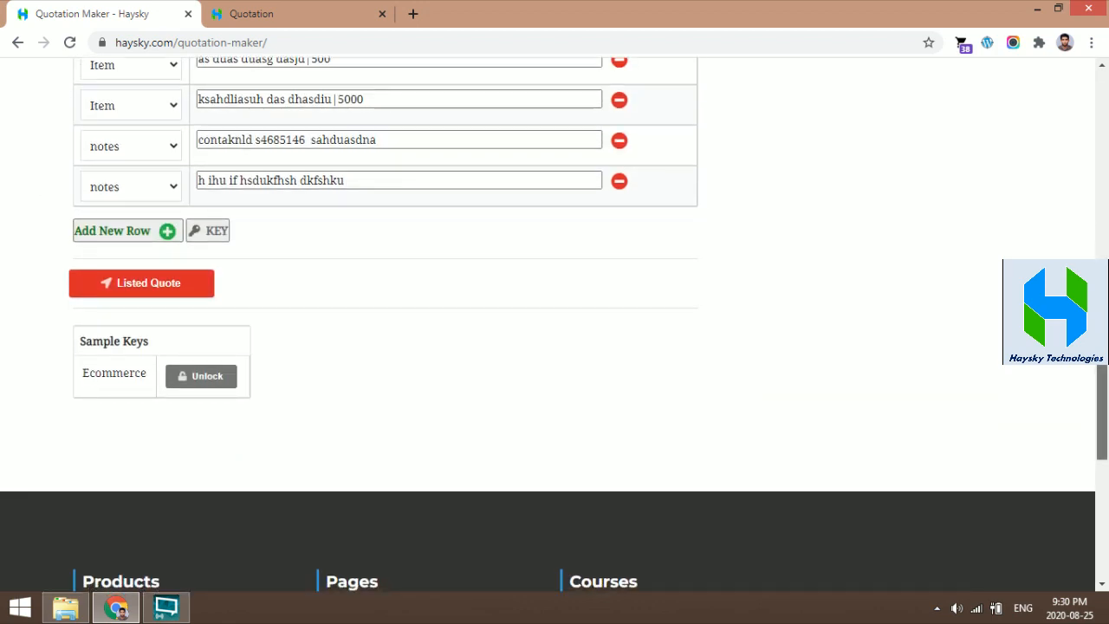
left_click_drag(1106, 442, 1106, 156)
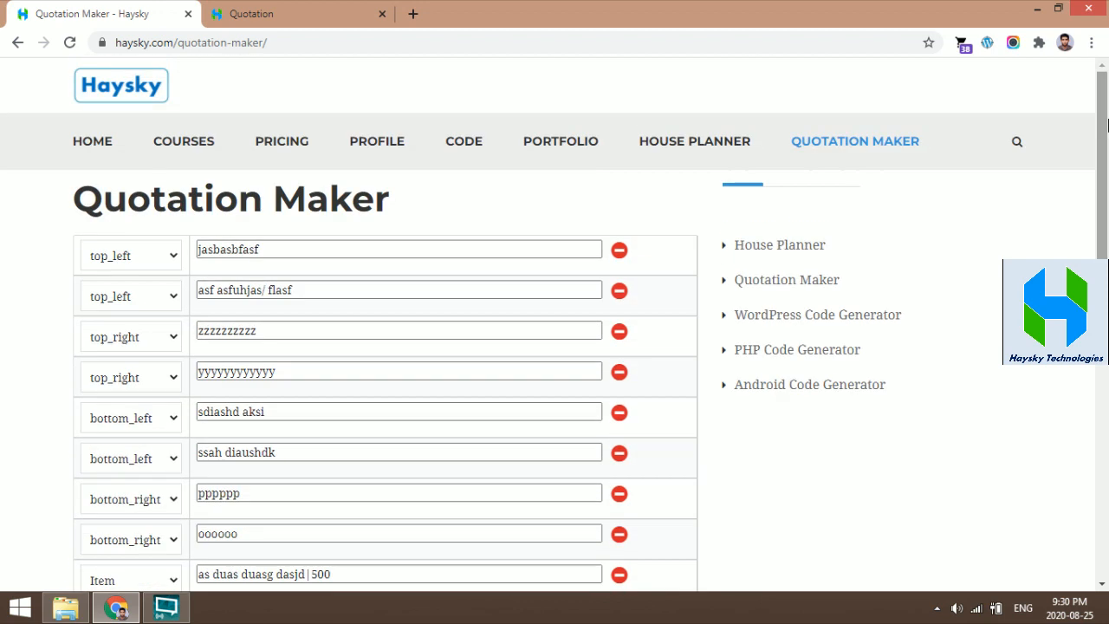
left_click_drag(433, 209, 76, 200)
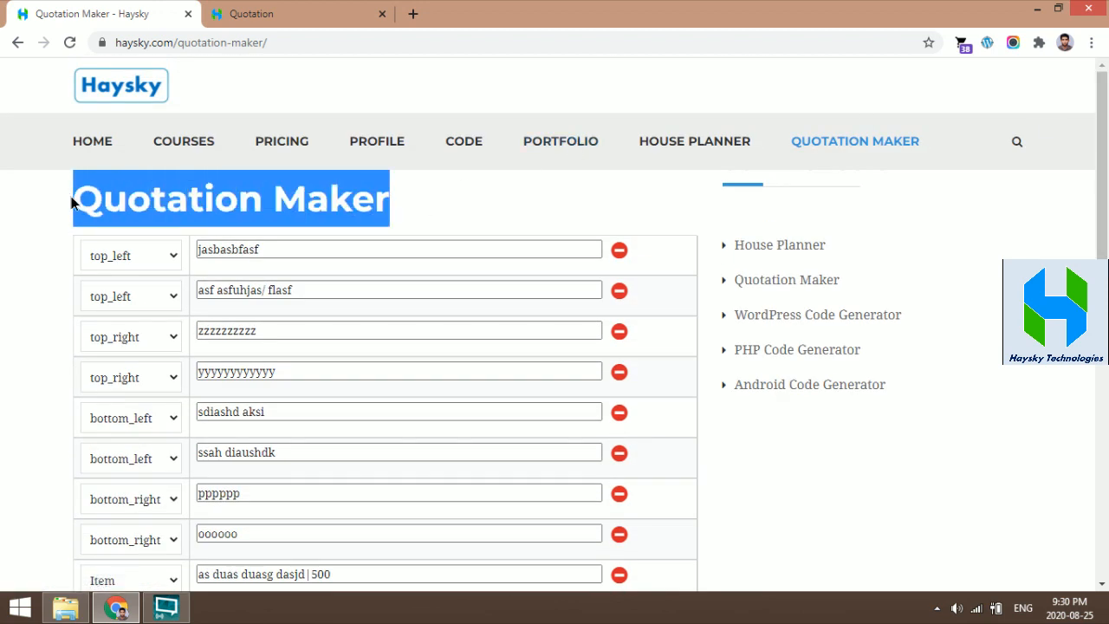
left_click(78, 200)
triple_click(196, 199)
left_click(414, 200)
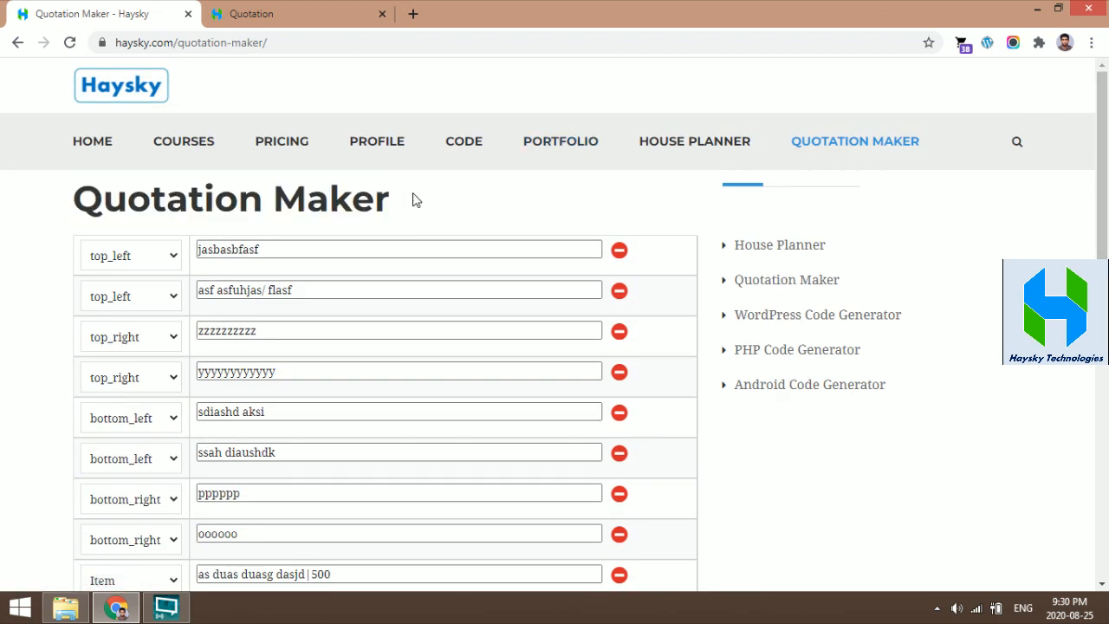